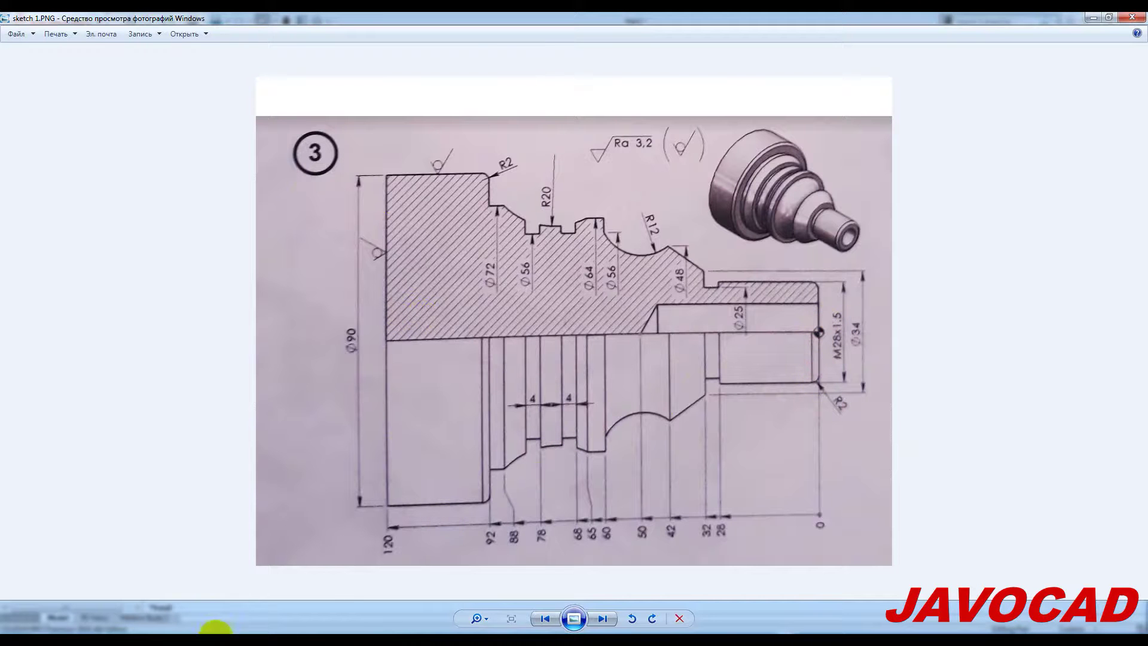
Step: Switch from the shaft reference drawing in Photo Viewer back to the SOLIDWORKS part
left_click(215, 628)
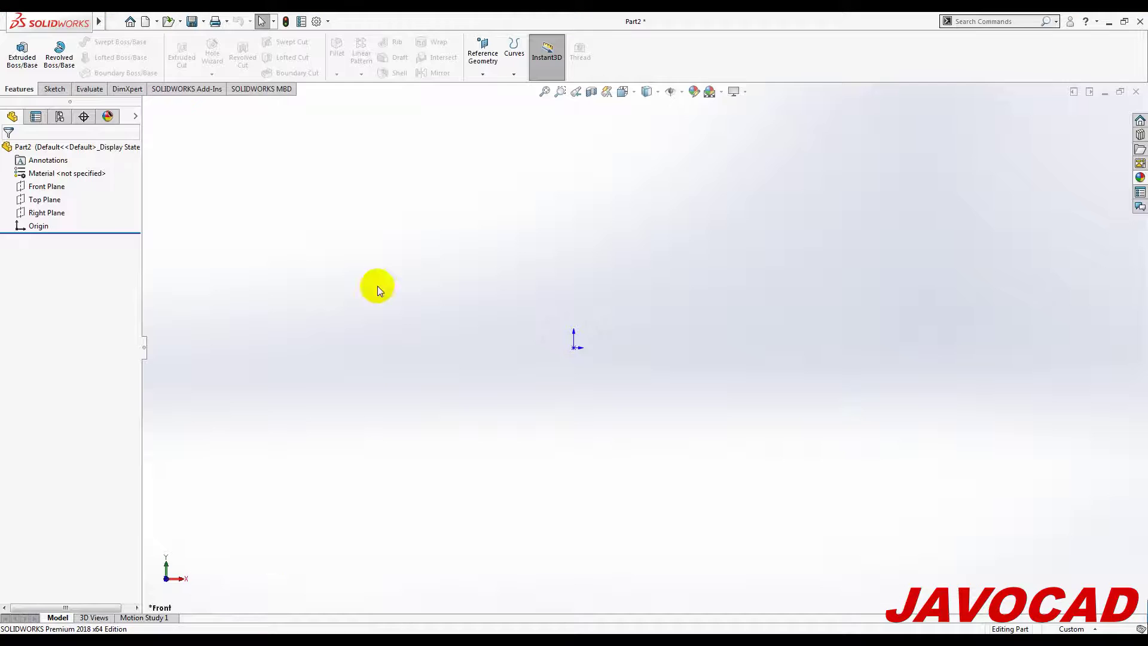
Step: On the Right Plane, sketch a horizontal construction line about 139.6 mm long, running left from the origin
left_click(46, 213)
left_click(78, 187)
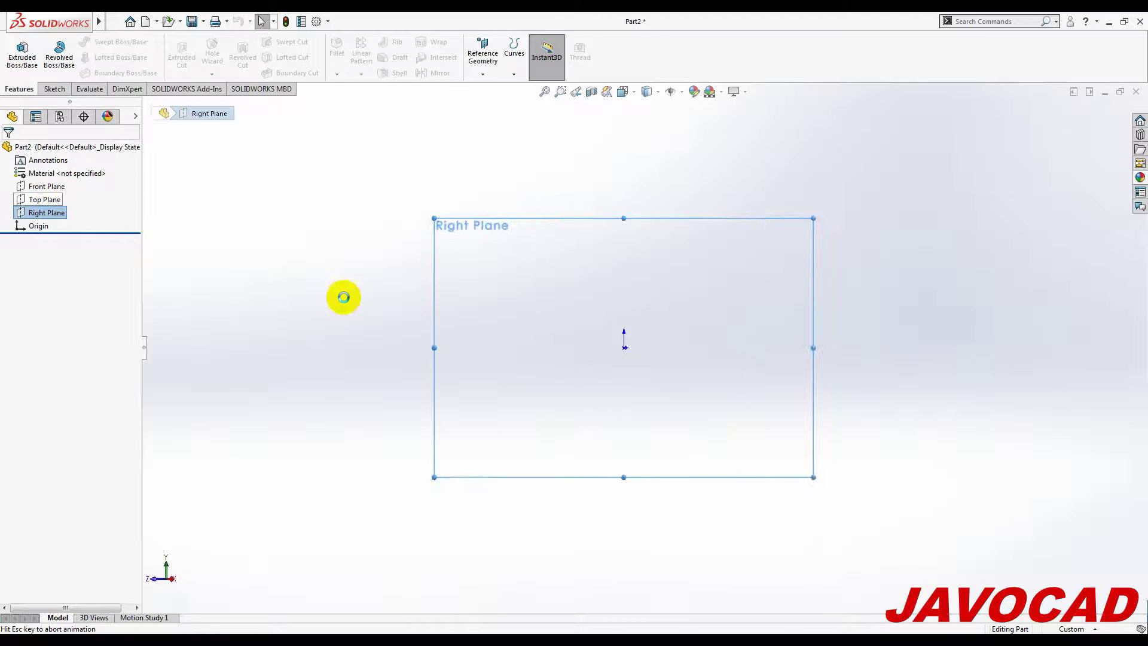
left_click(376, 306)
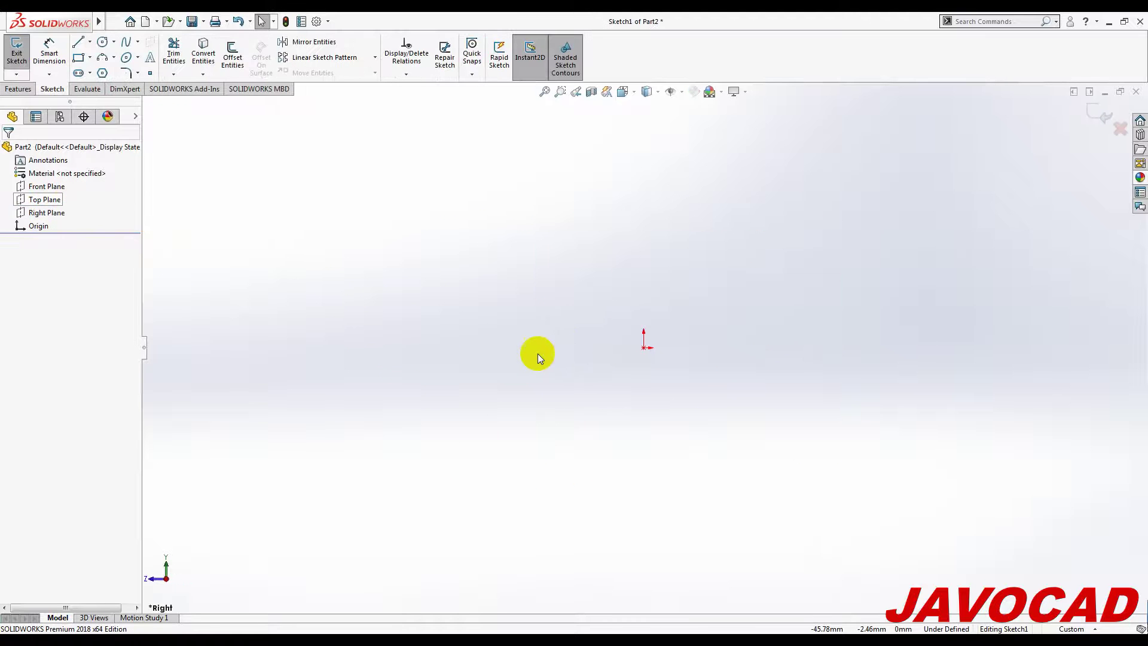
left_click(78, 42)
left_click(57, 287)
left_click(703, 344)
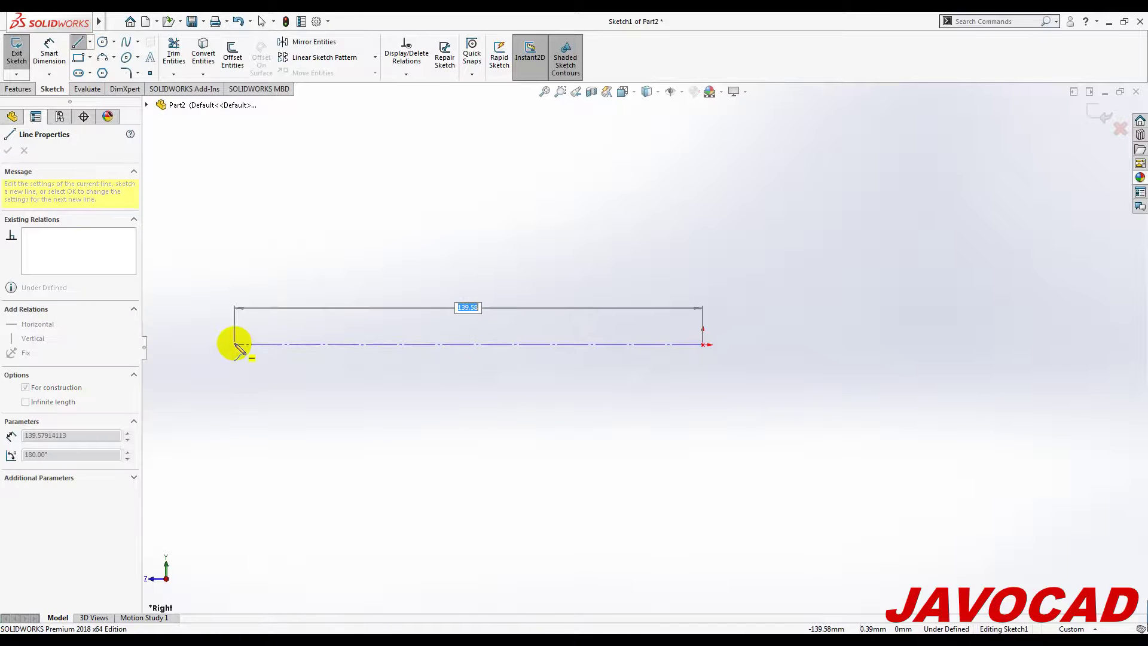
left_click(235, 344)
key("Escape")
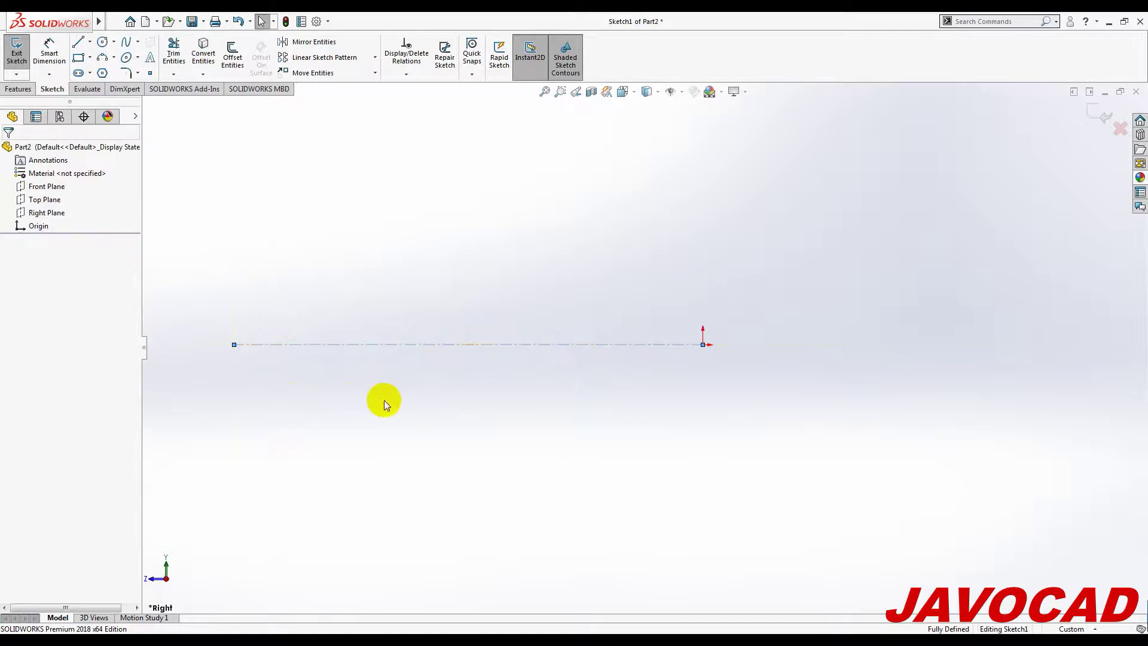
Step: Draw a vertical edge down from the origin and a horizontal edge to the left
left_click(79, 42)
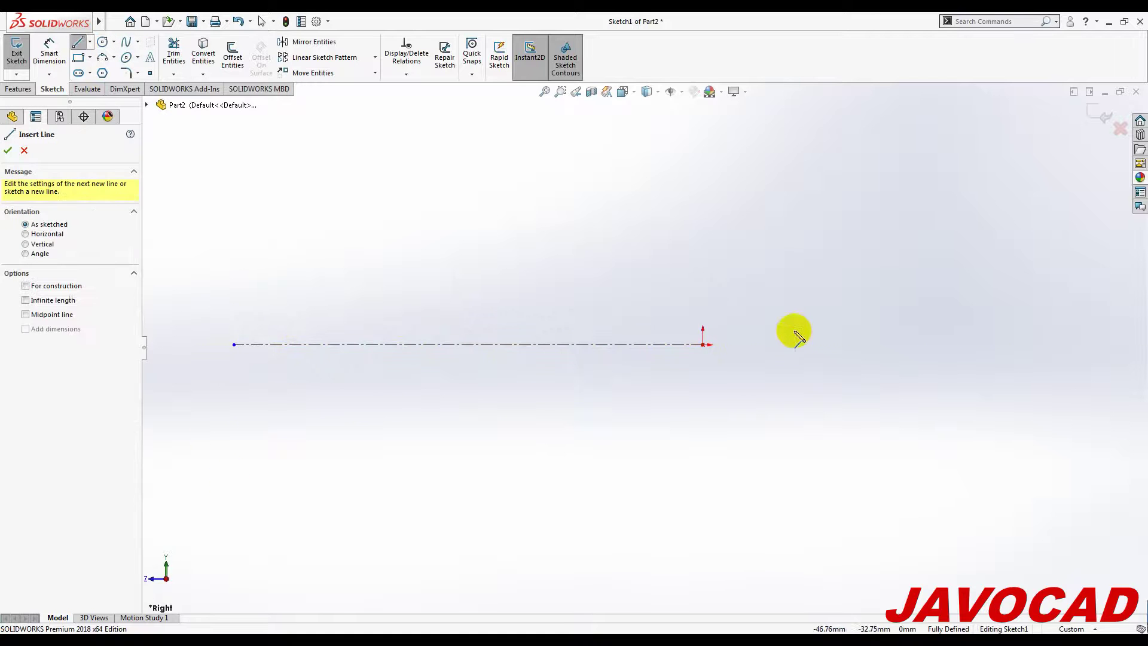
left_click(703, 344)
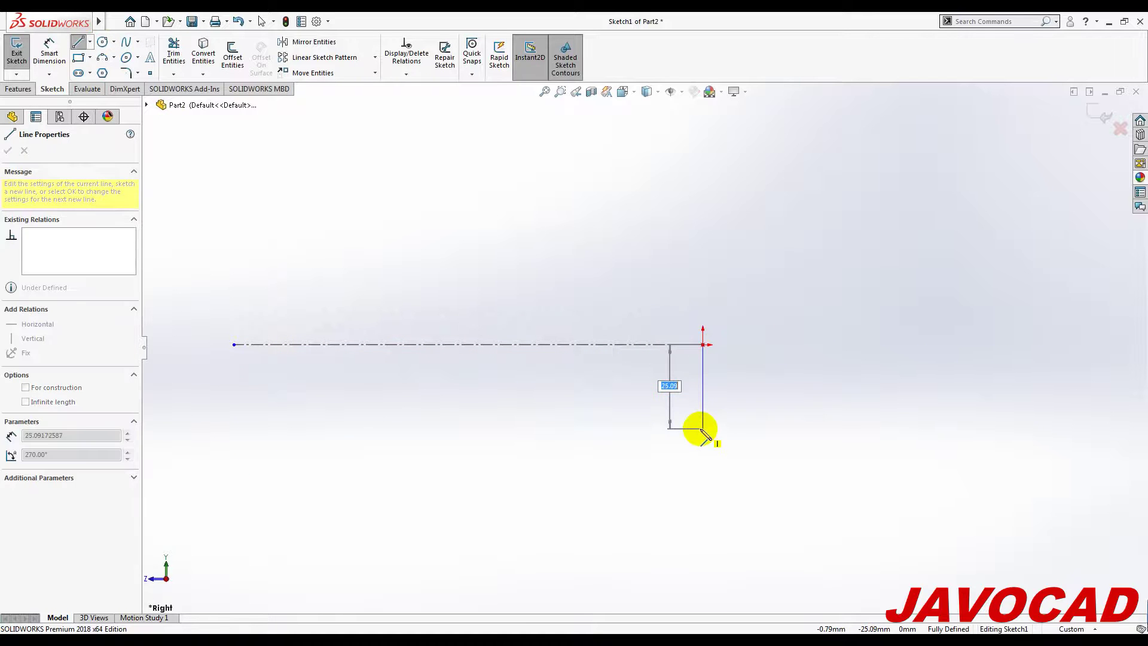
left_click(703, 433)
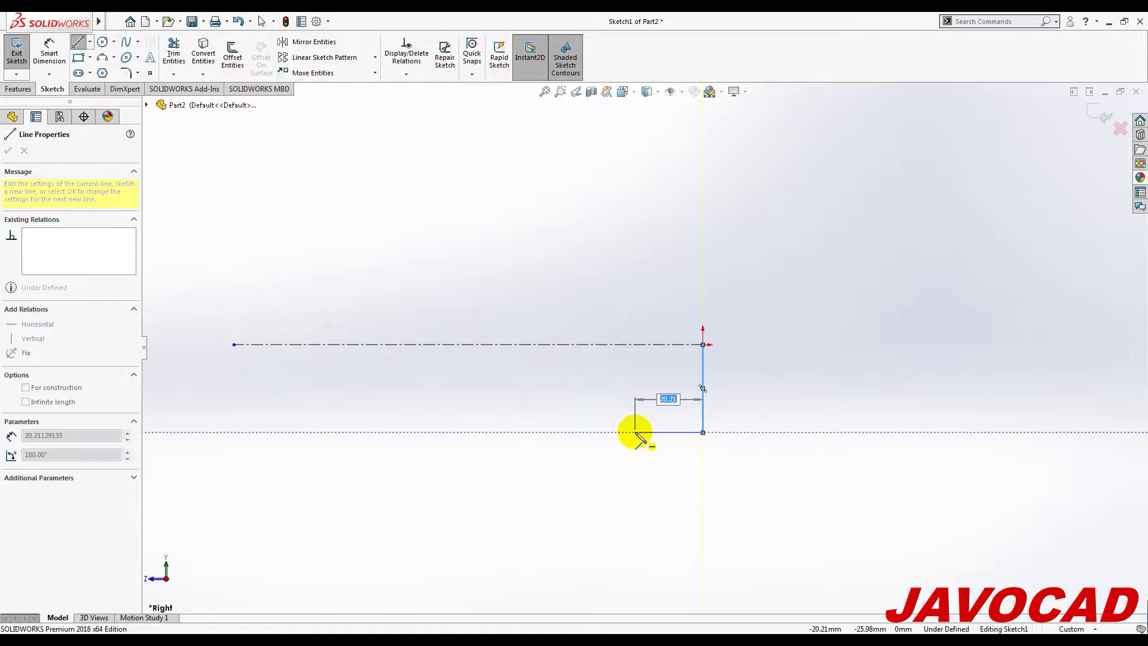
left_click(602, 432)
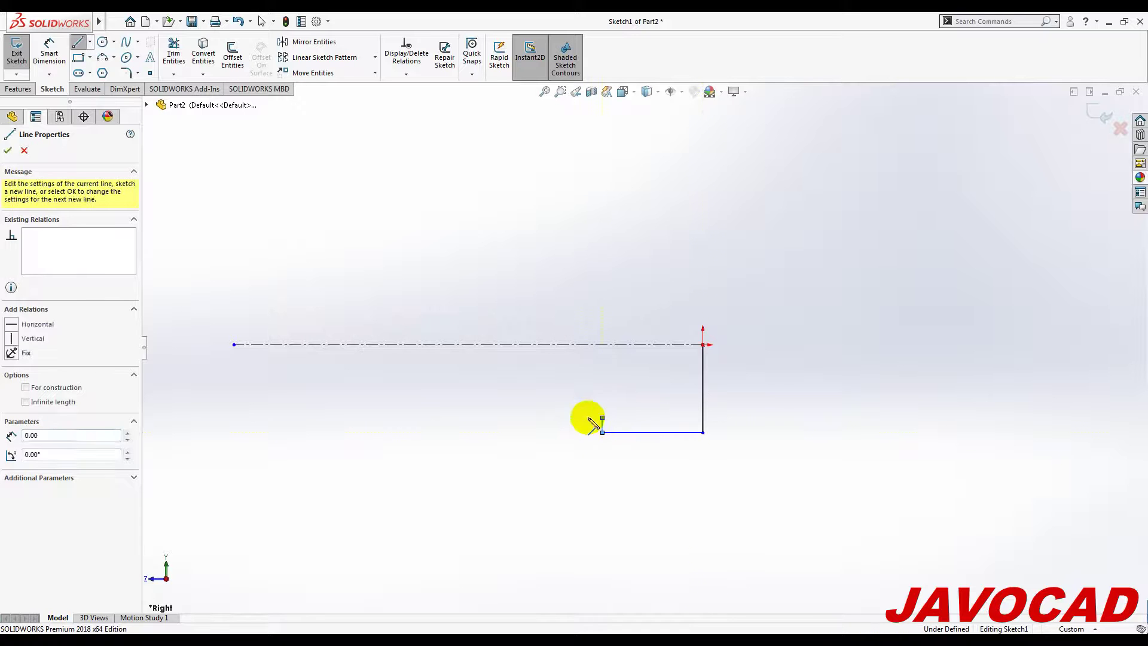
left_click(248, 632)
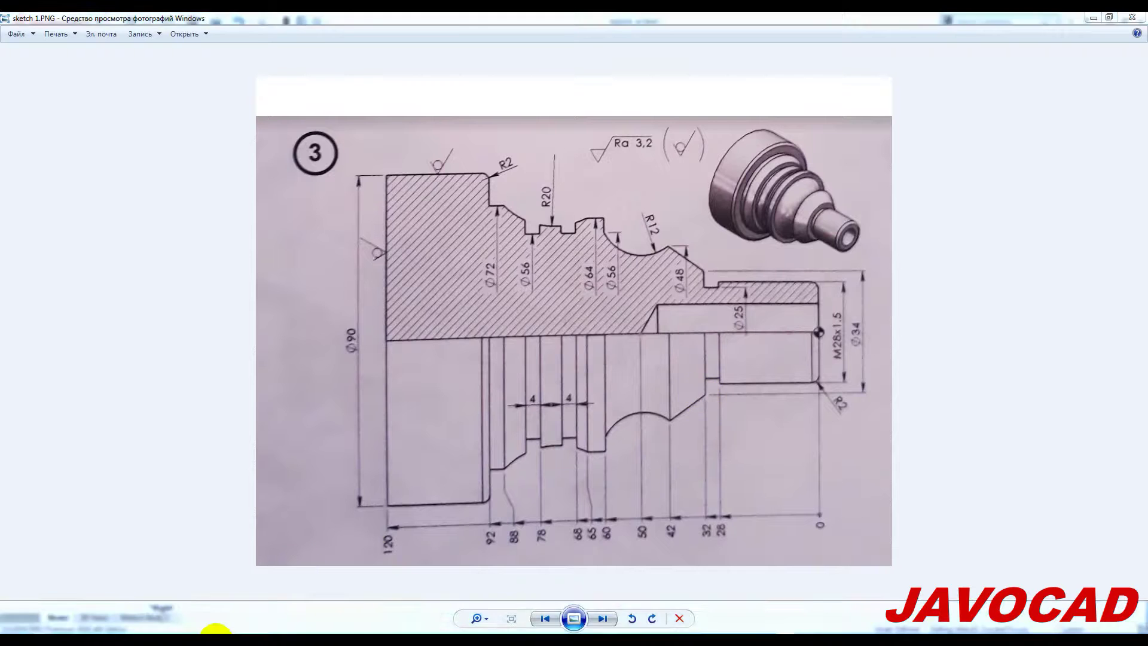
left_click(216, 633)
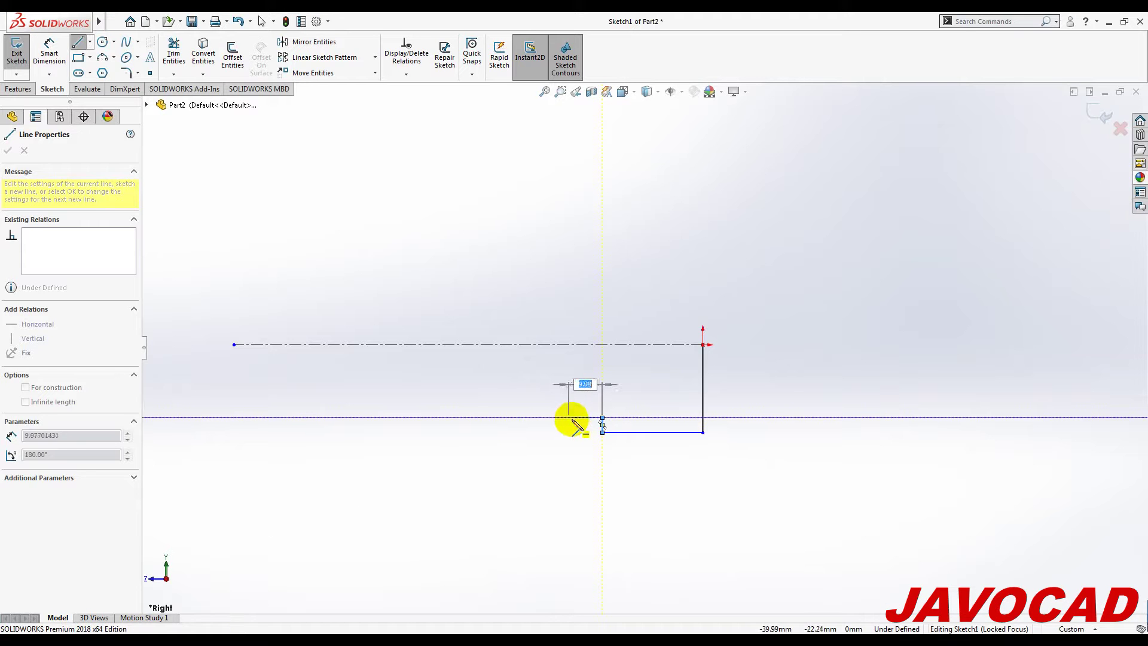
Step: Add the short shoulder step and the diagonal taper, checking the reference drawing between lines
left_click(572, 417)
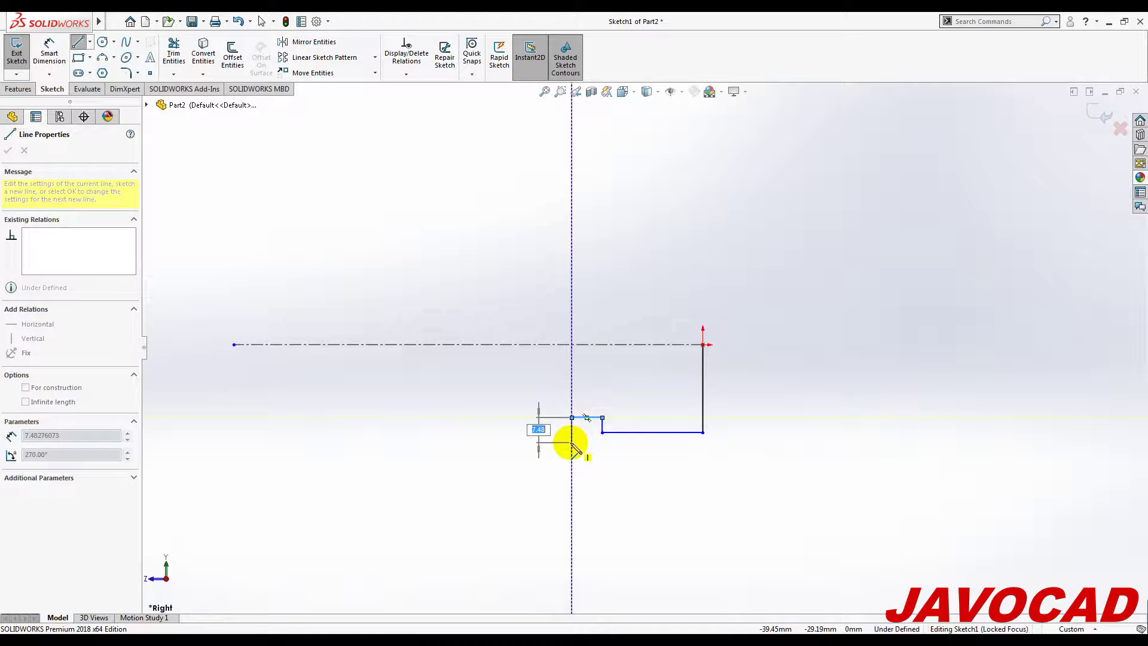
left_click(235, 632)
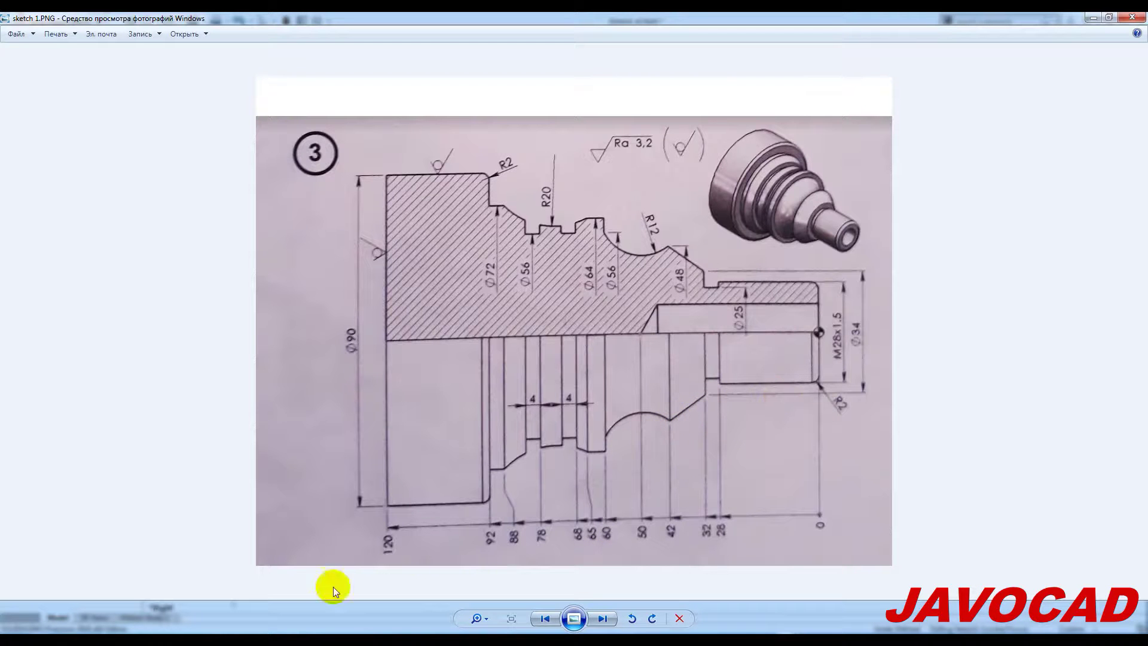
left_click(198, 628)
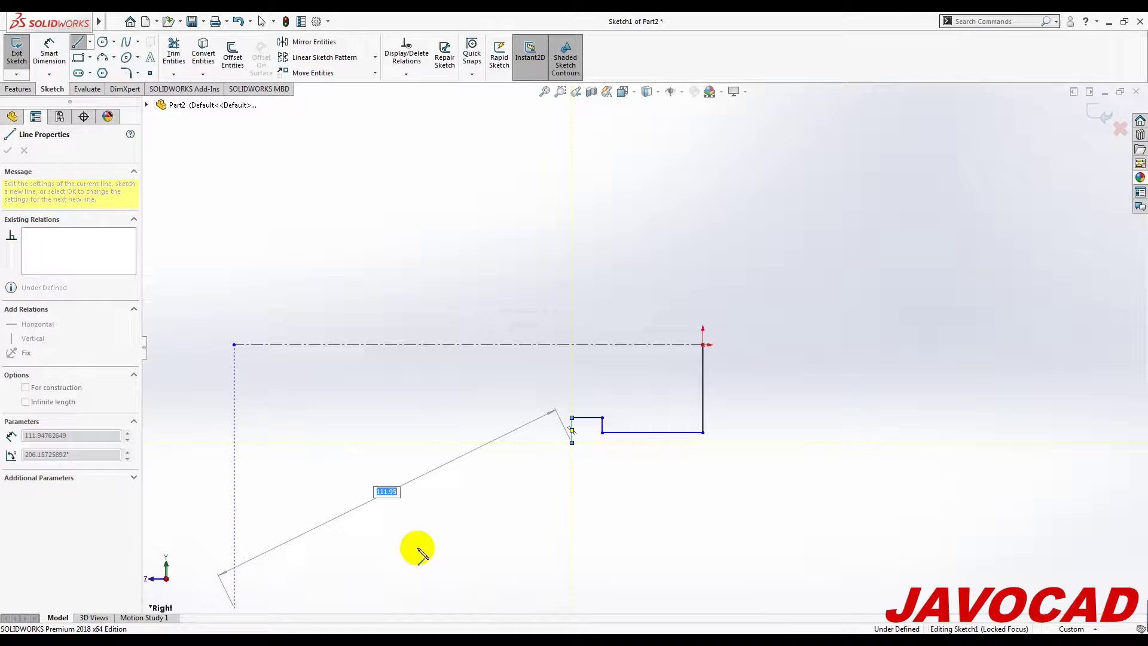
left_click(526, 486)
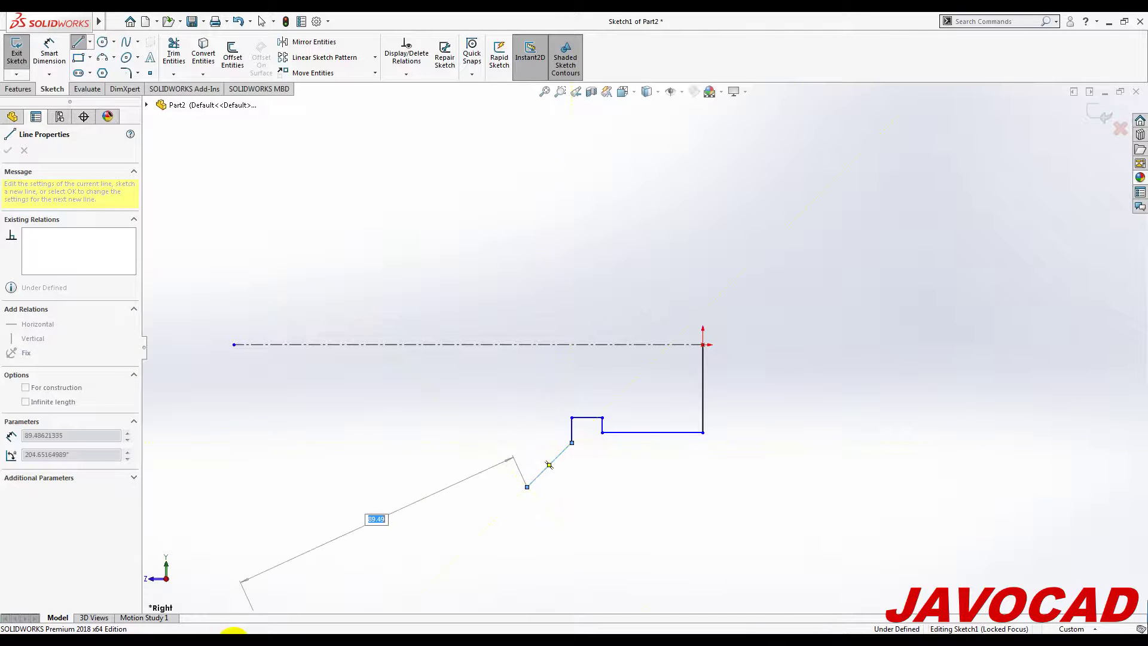
left_click(234, 632)
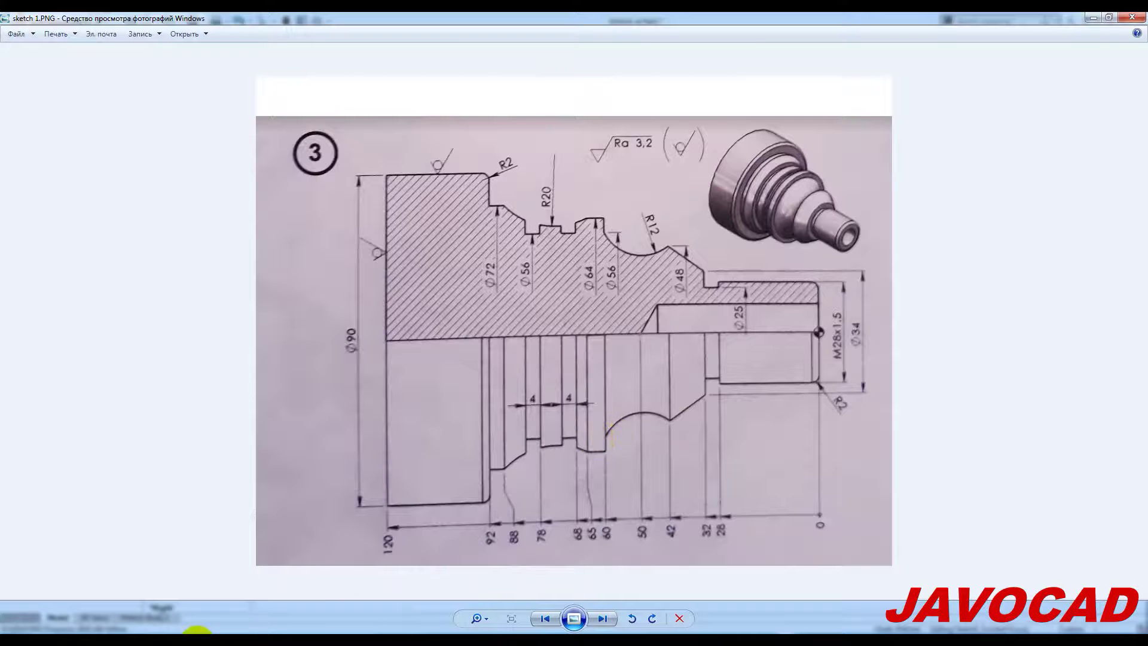
left_click(198, 628)
Step: Draw a three-point bulge arc leftward from the end of the diagonal taper
left_click(102, 57)
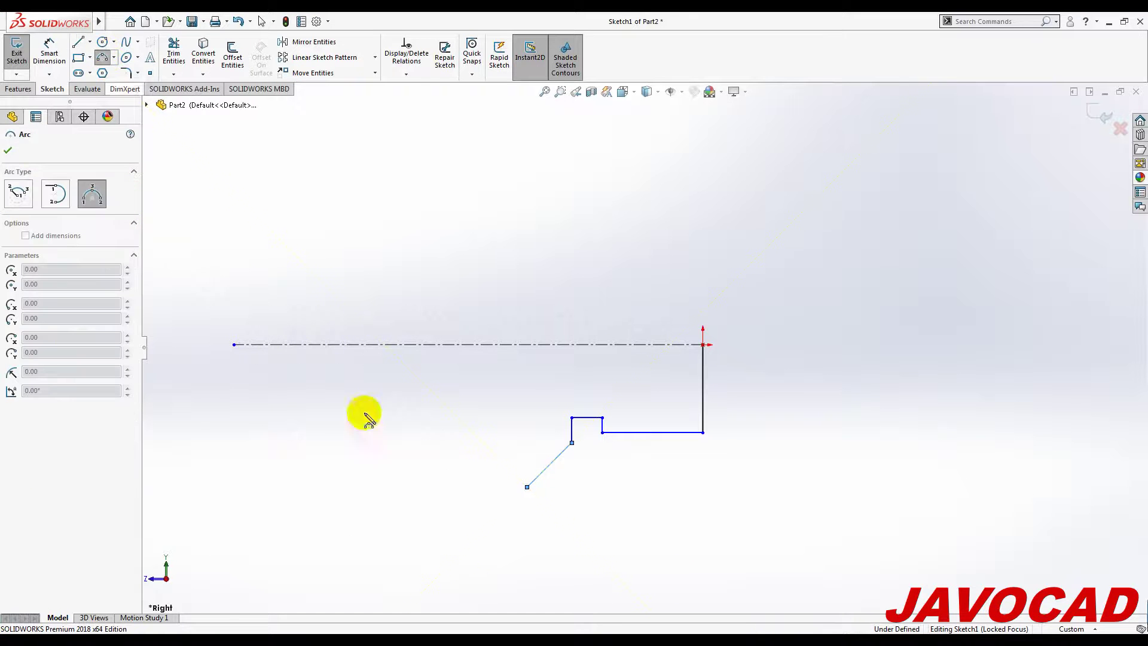
left_click(527, 486)
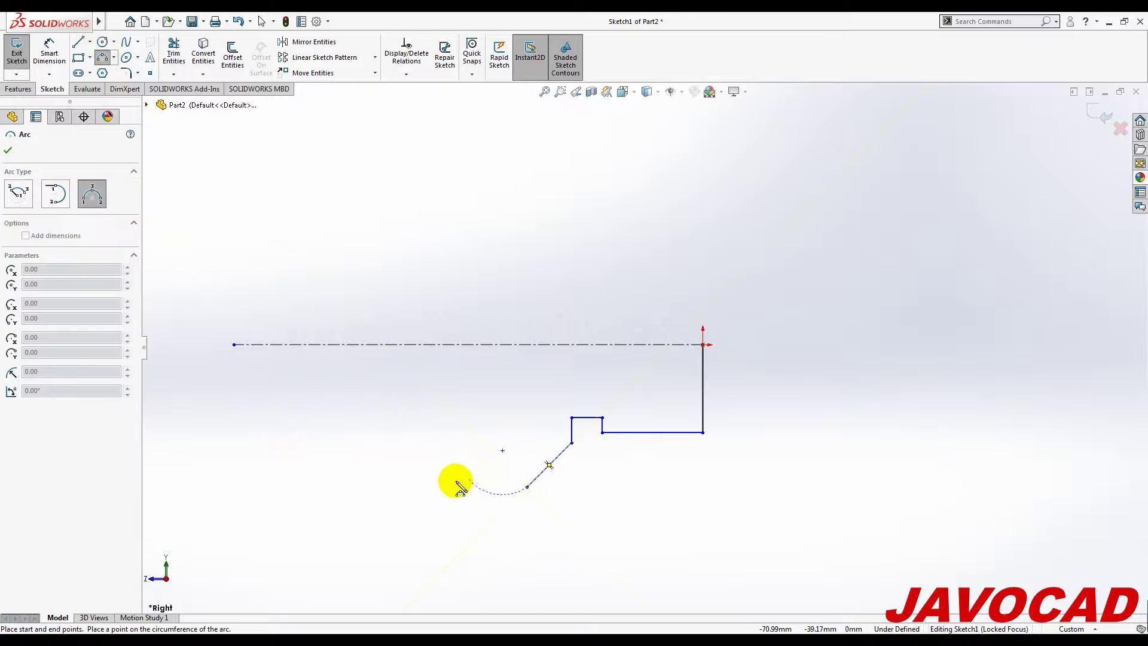
left_click(430, 506)
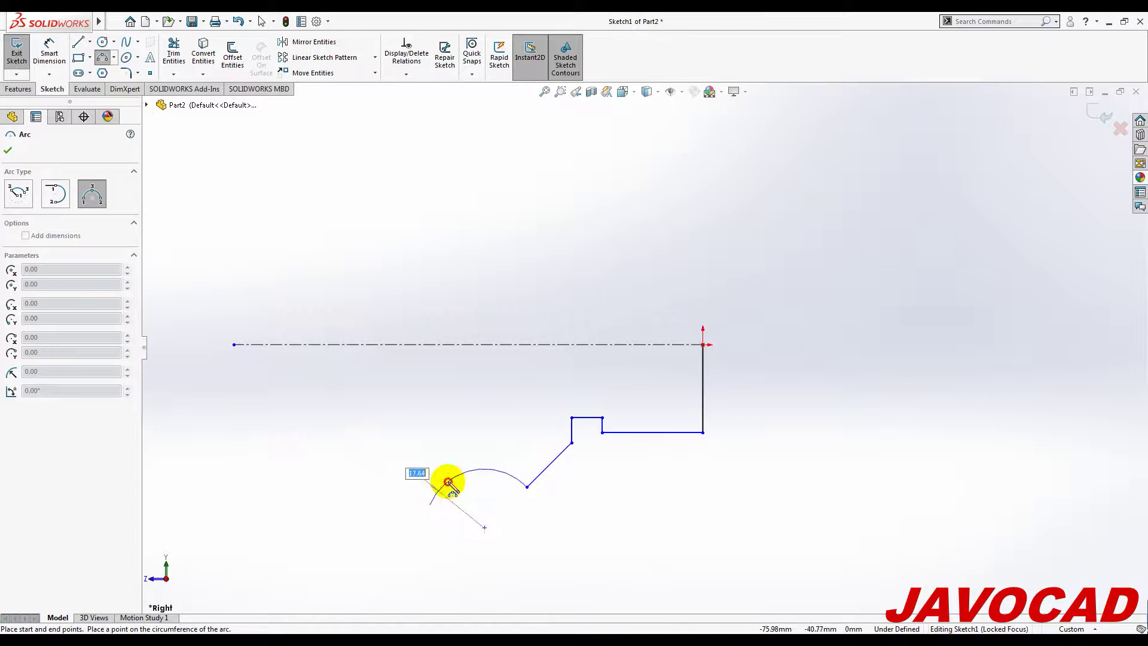
left_click(449, 487)
left_click(78, 42)
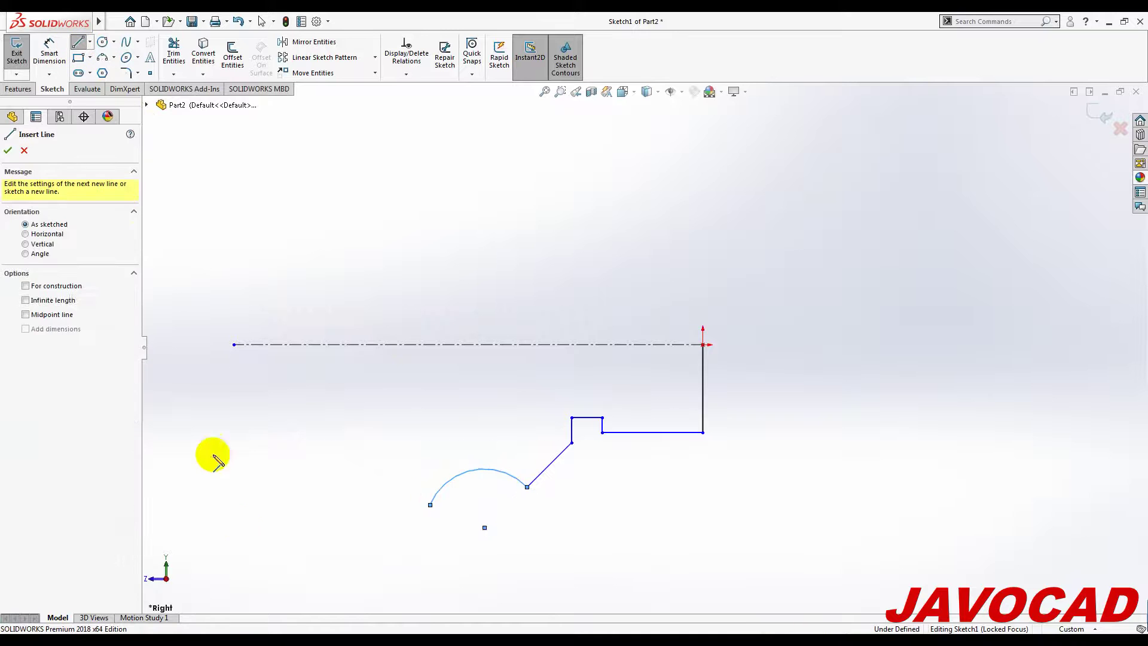
left_click(339, 631)
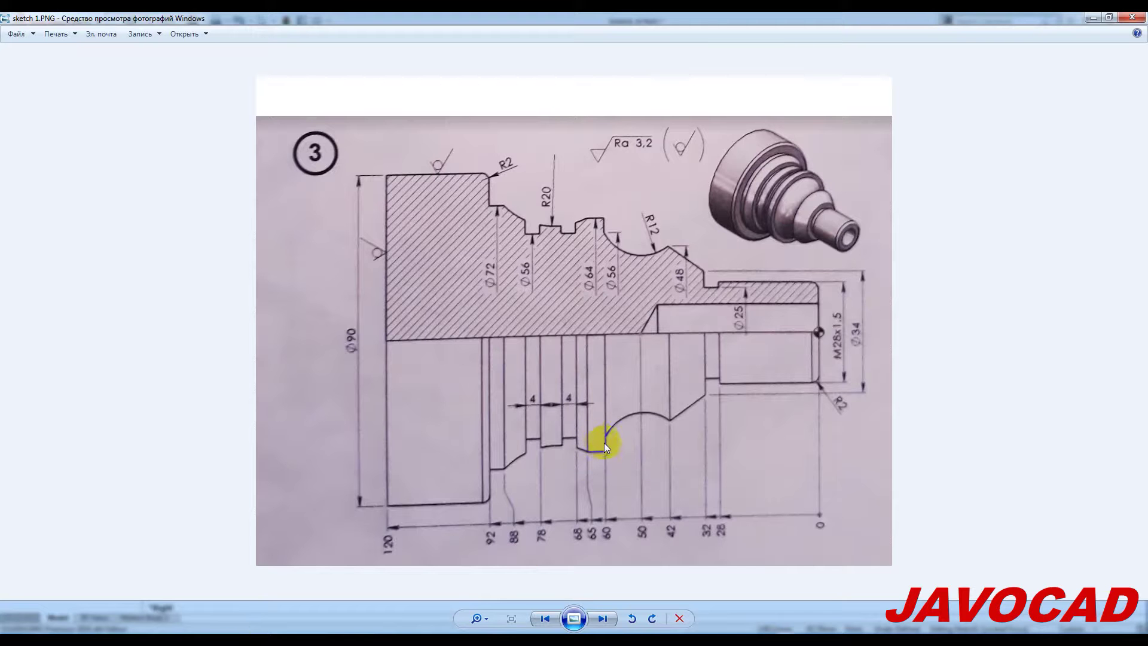
left_click(257, 618)
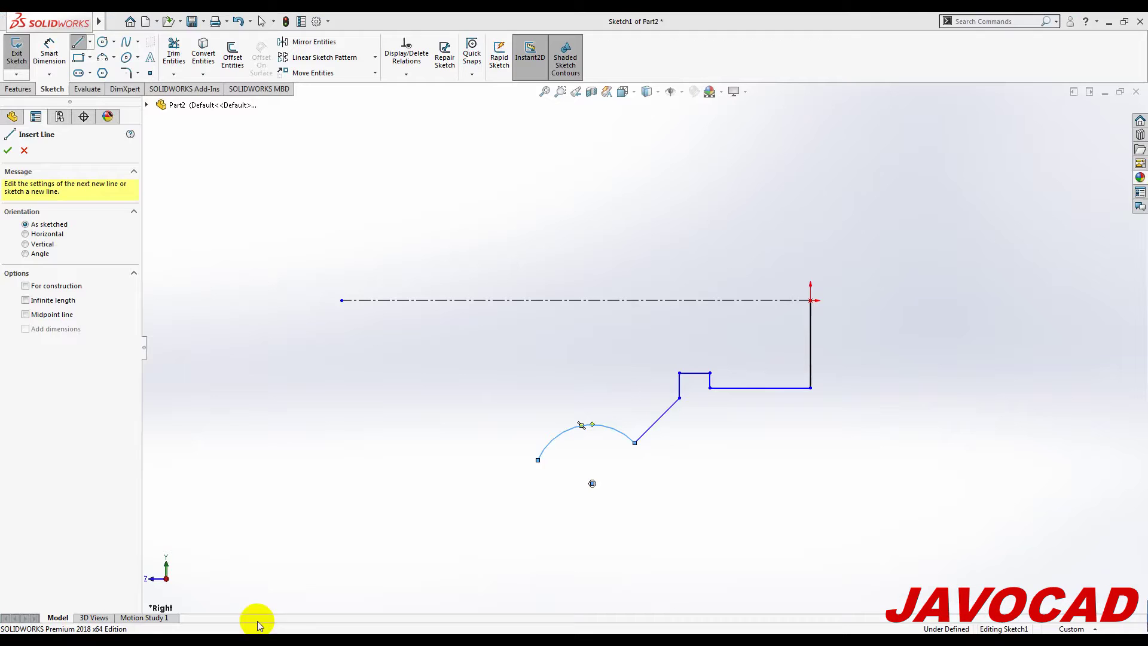
Step: Draw vertical and horizontal line segments past the arc to form the two rectangular grooves
left_click(539, 460)
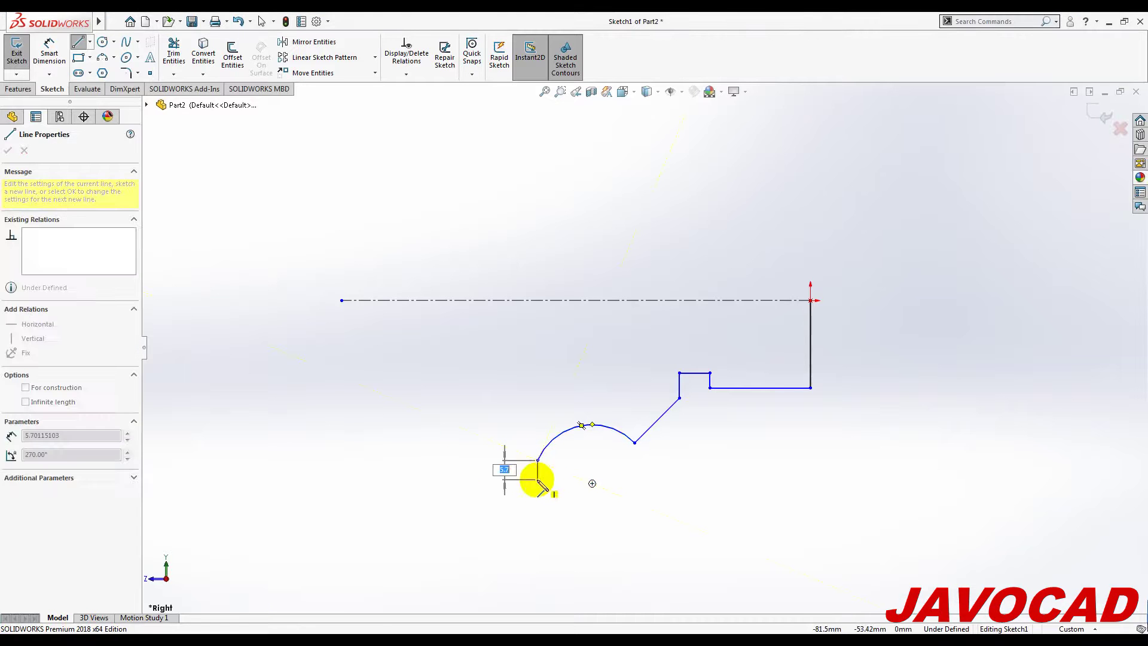
left_click(538, 479)
left_click(508, 480)
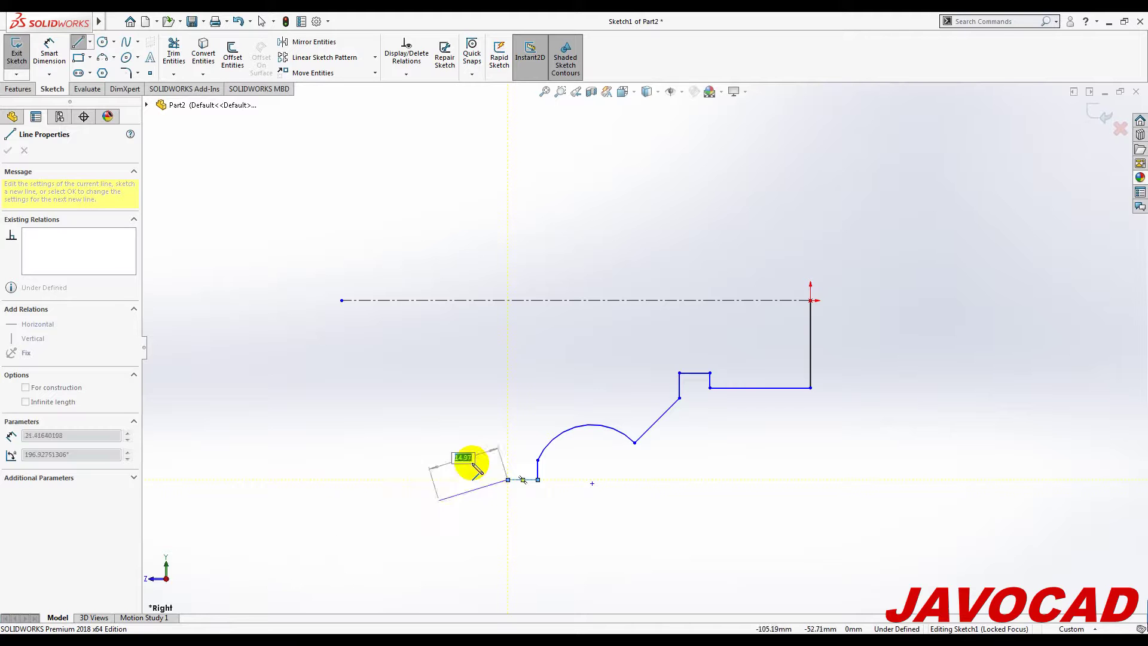
left_click(493, 482)
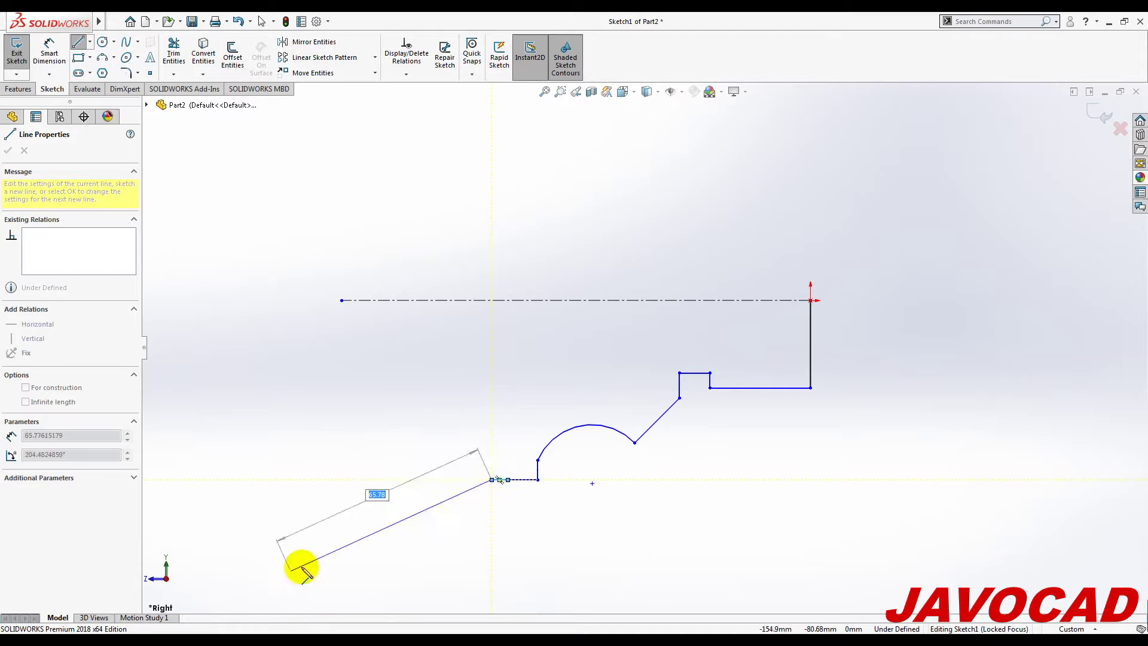
left_click(492, 454)
left_click(468, 455)
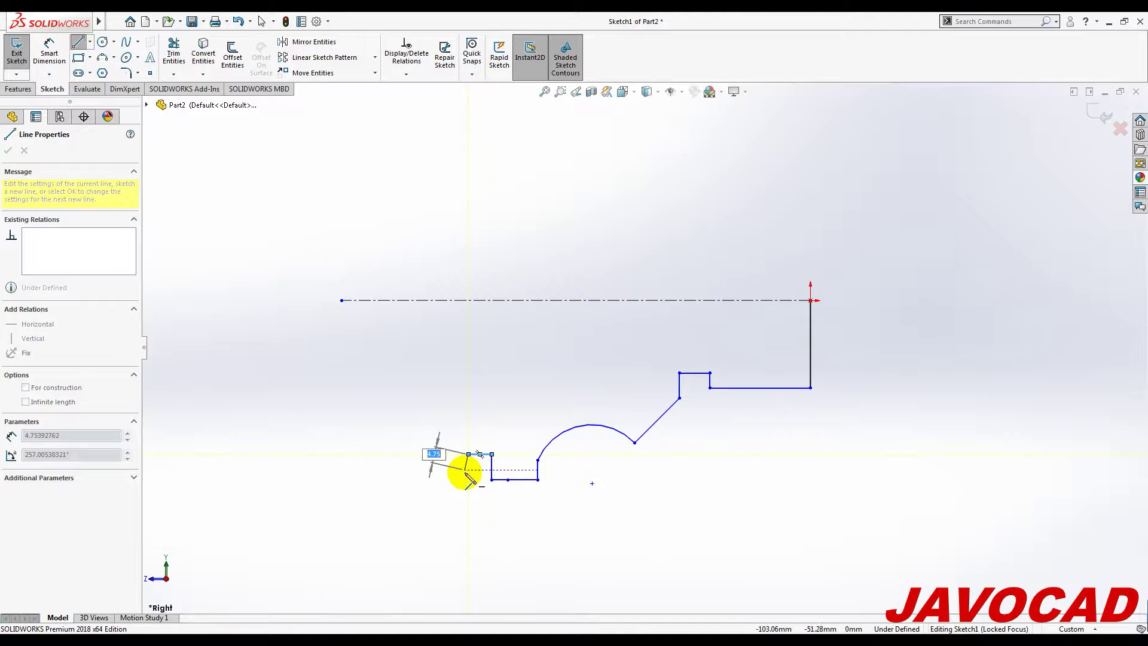
left_click(468, 476)
left_click(444, 454)
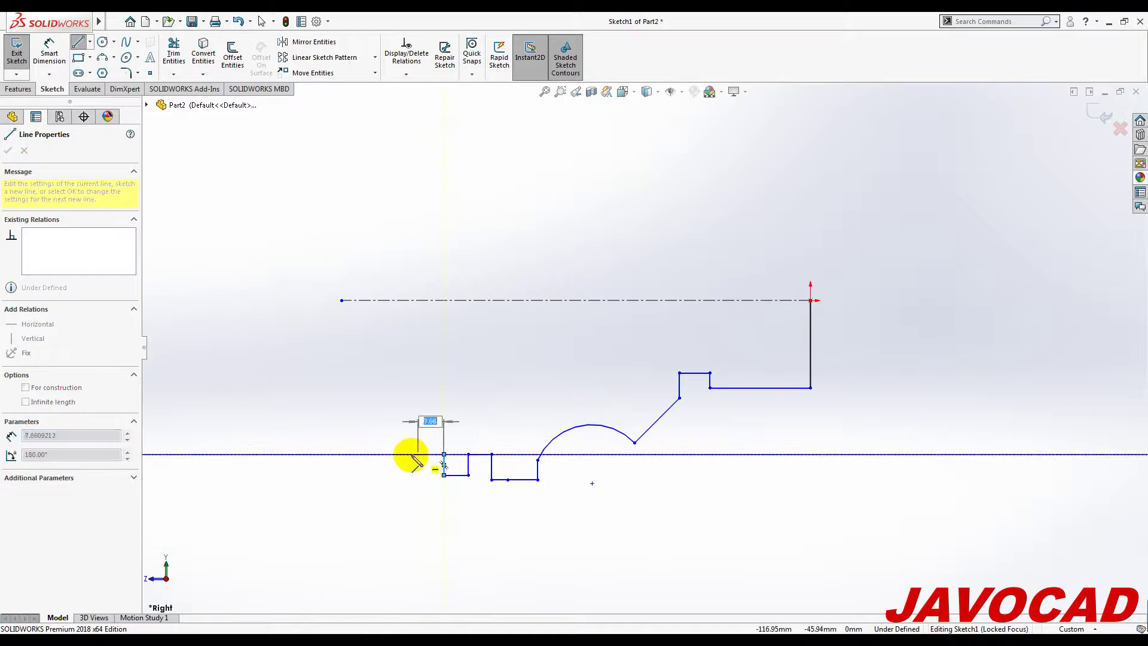
left_click(421, 454)
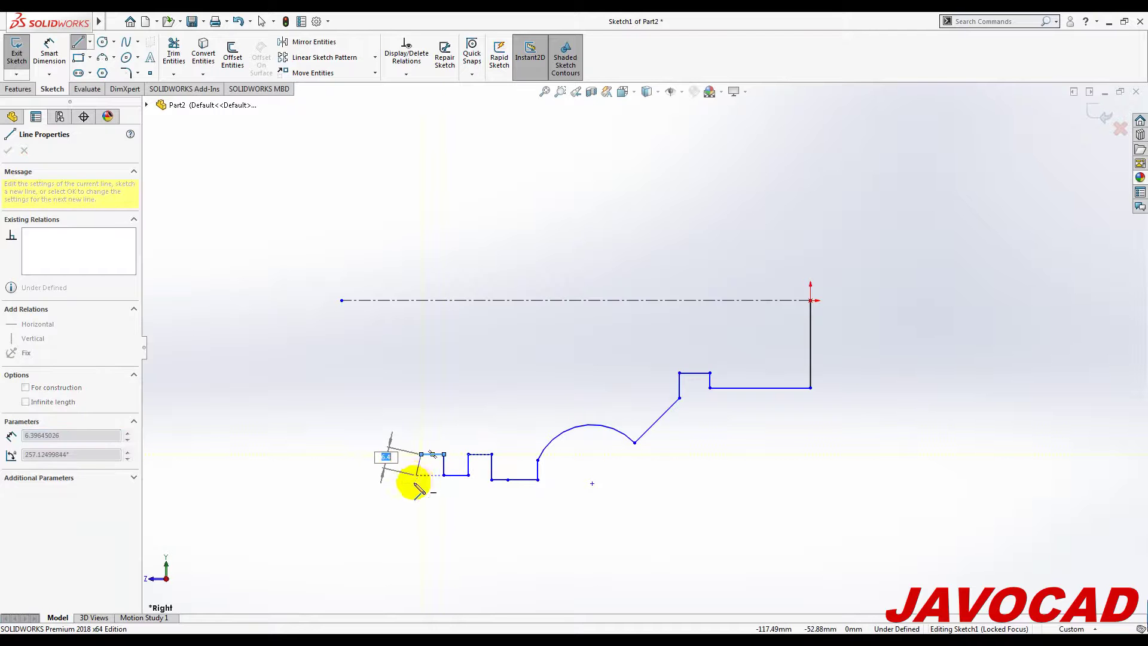
left_click(251, 630)
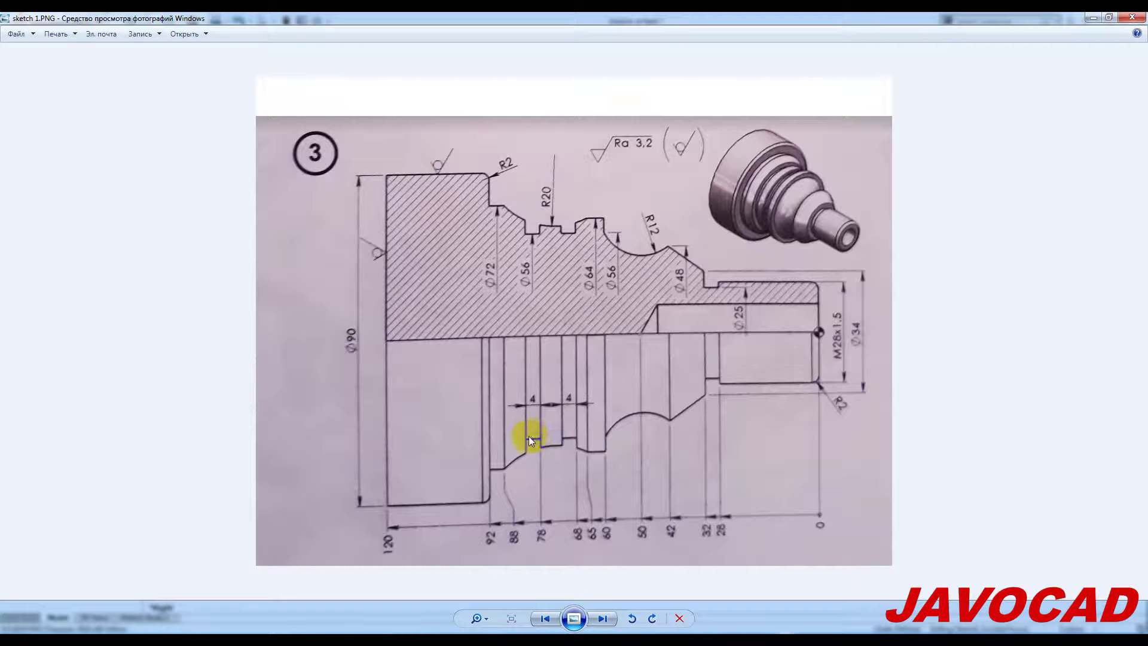
Step: Extend the profile past the grooves with a drop, 45° slanted edge, small step and long bottom line
left_click(226, 625)
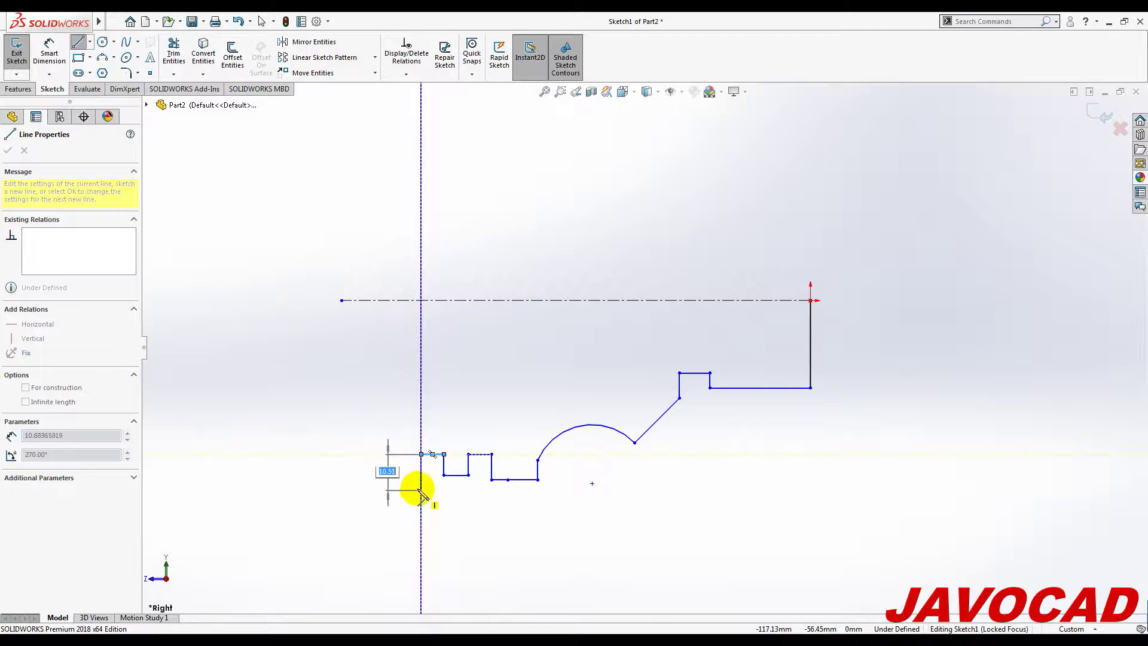
left_click(250, 625)
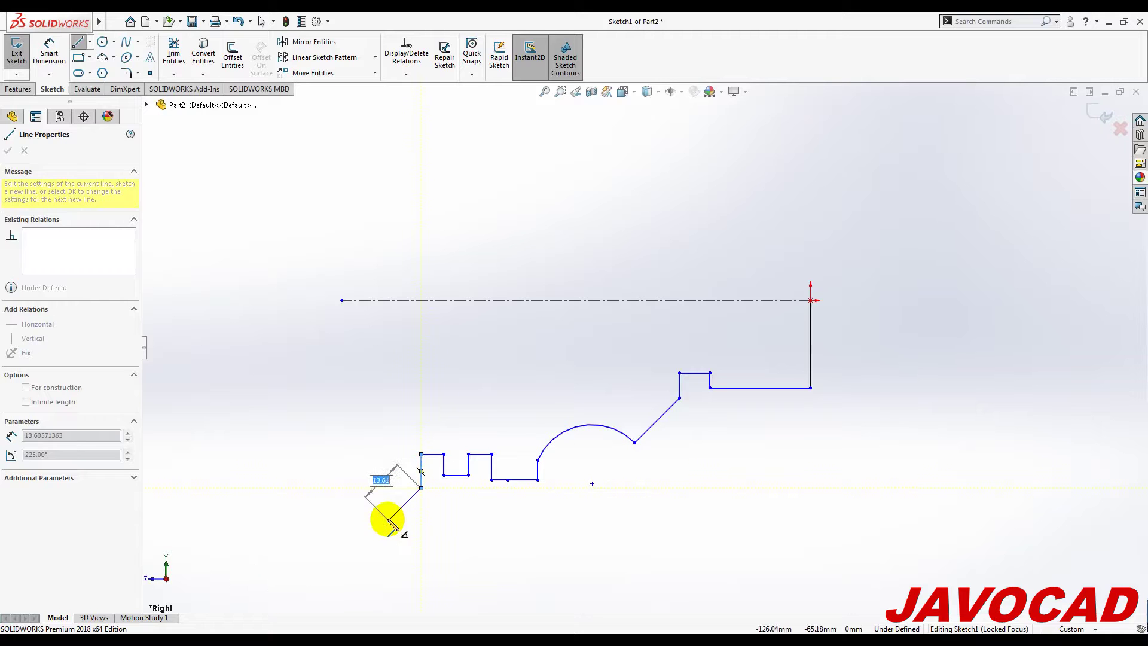
left_click(393, 516)
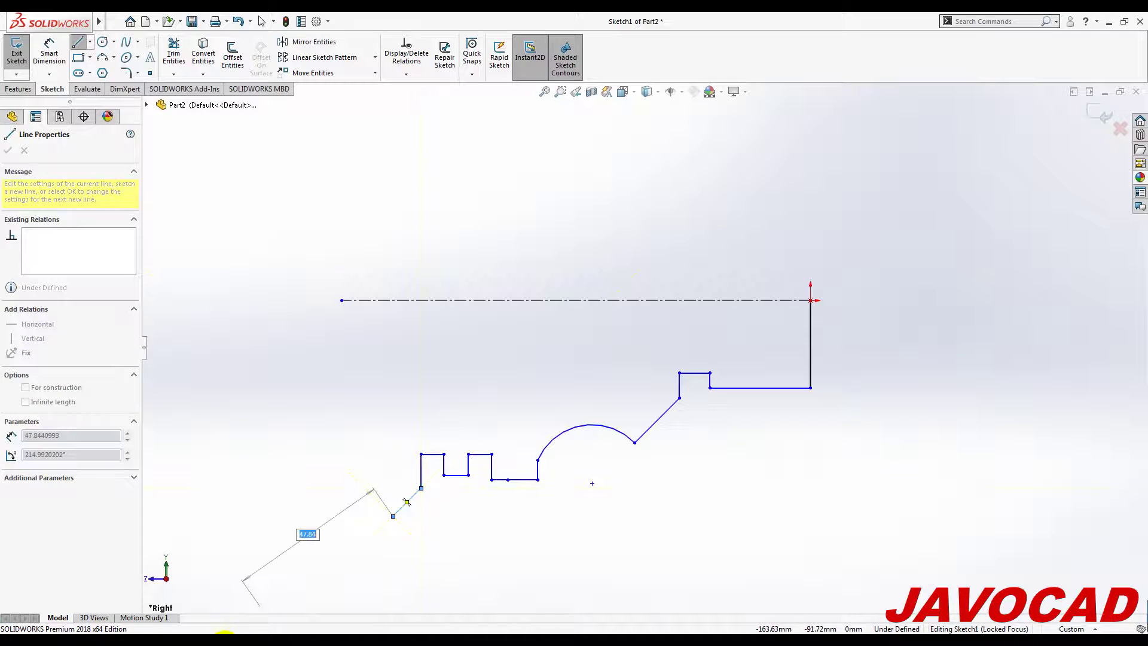
left_click(230, 634)
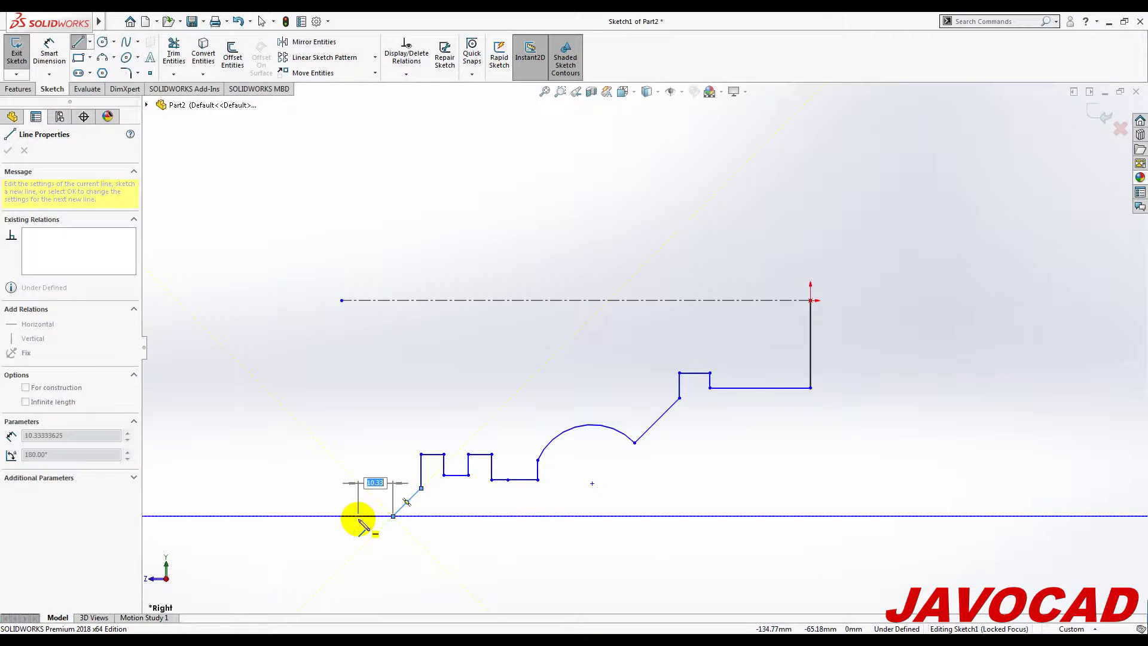
left_click(357, 515)
left_click(357, 568)
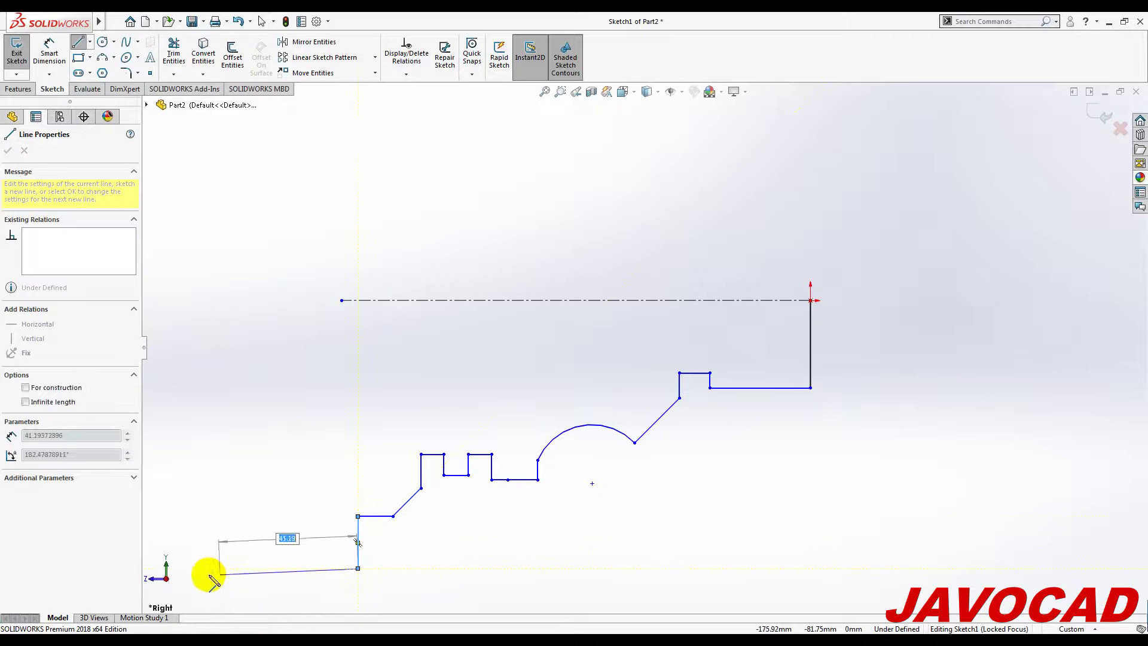
left_click(201, 568)
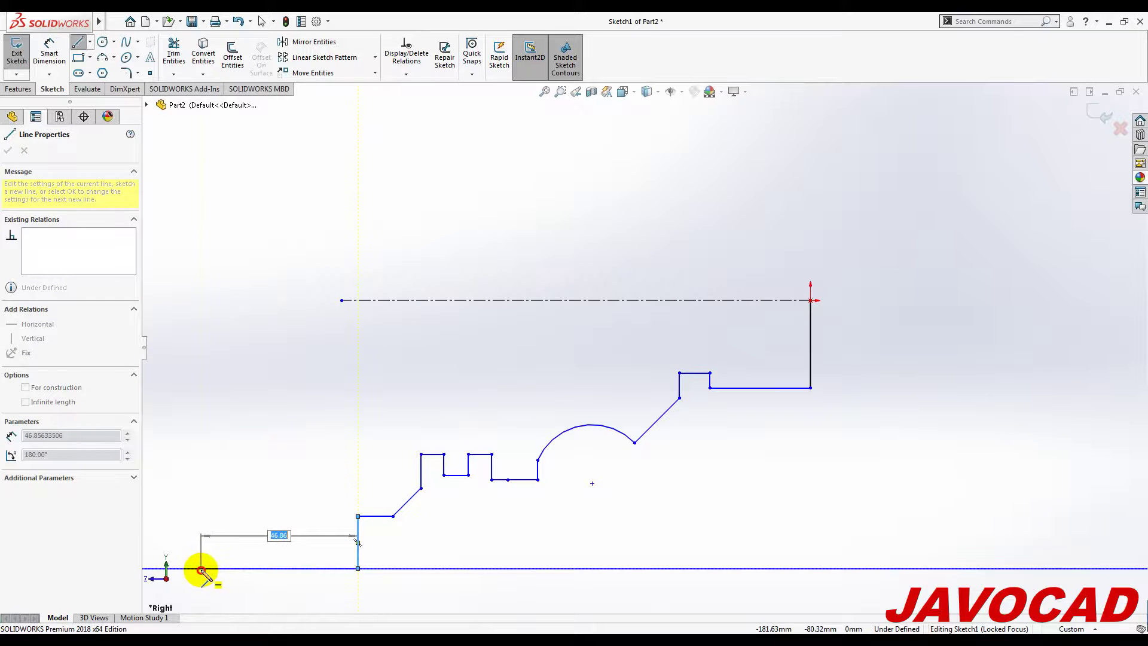
key("Escape")
mouse_move(552, 522)
middle_mouse_down("ctrl")
mouse_move(584, 467)
mouse_move(595, 469)
middle_mouse_up("ctrl")
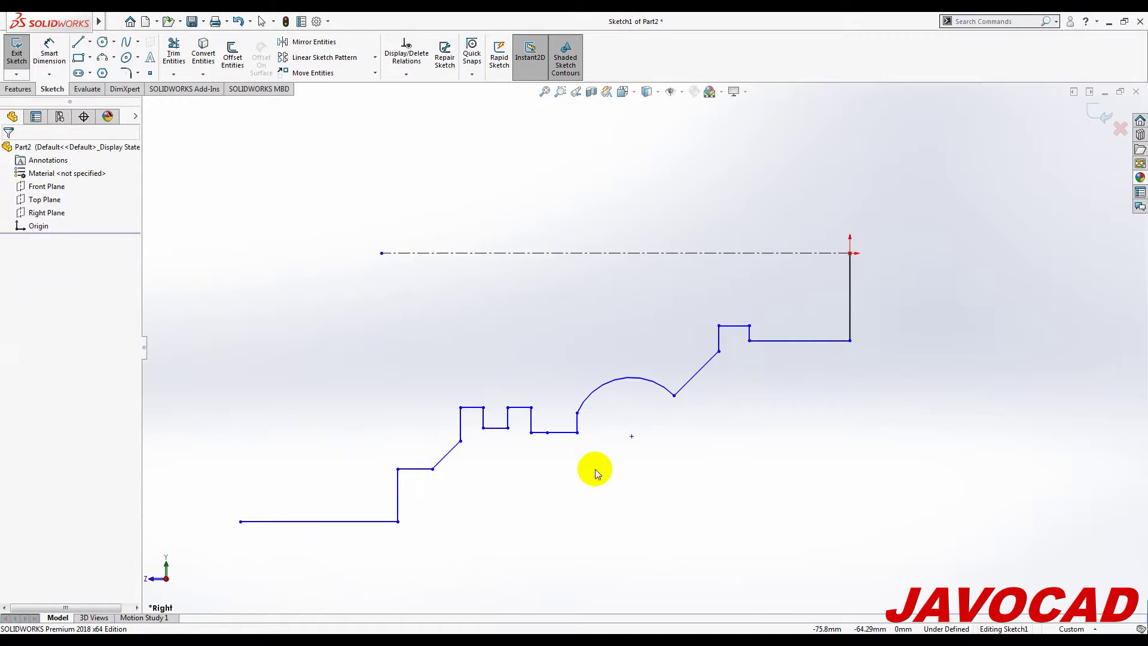
Step: Snap the reference drawing to the left half with the SOLIDWORKS window beside it
left_click(54, 63)
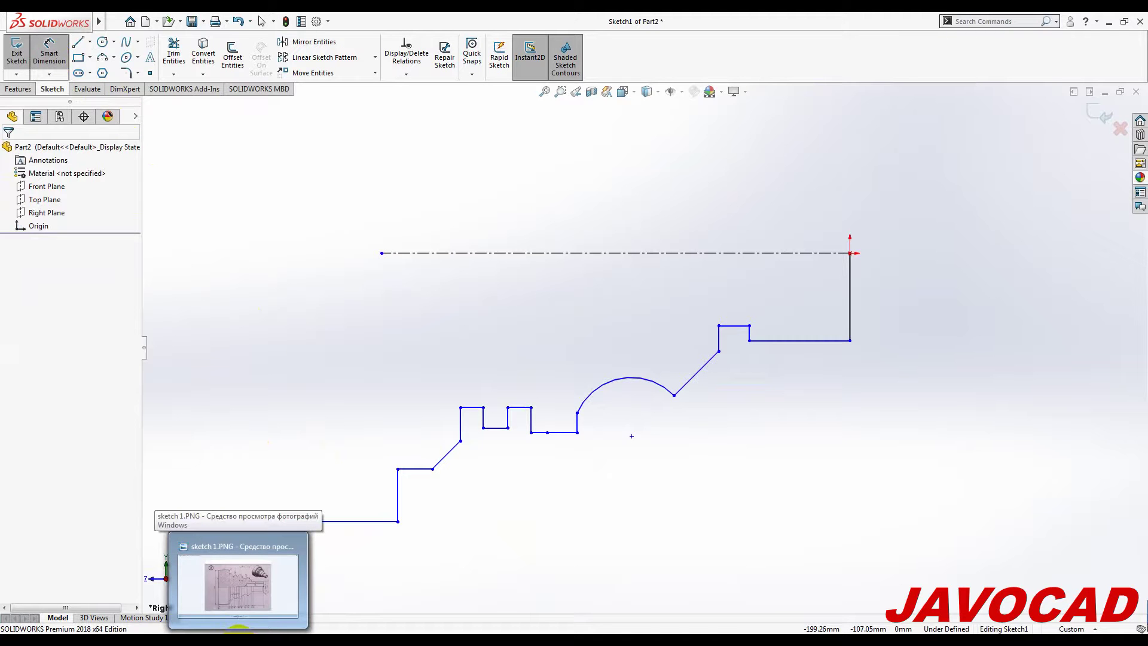
left_click(238, 583)
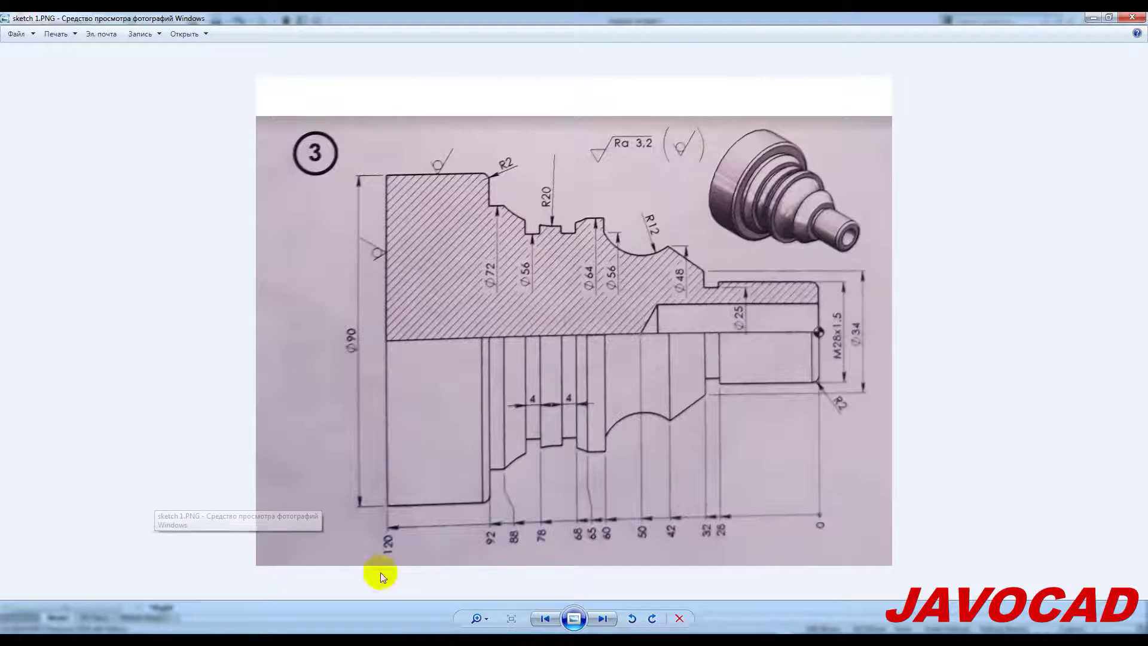
left_click_drag(606, 20, 2, 173)
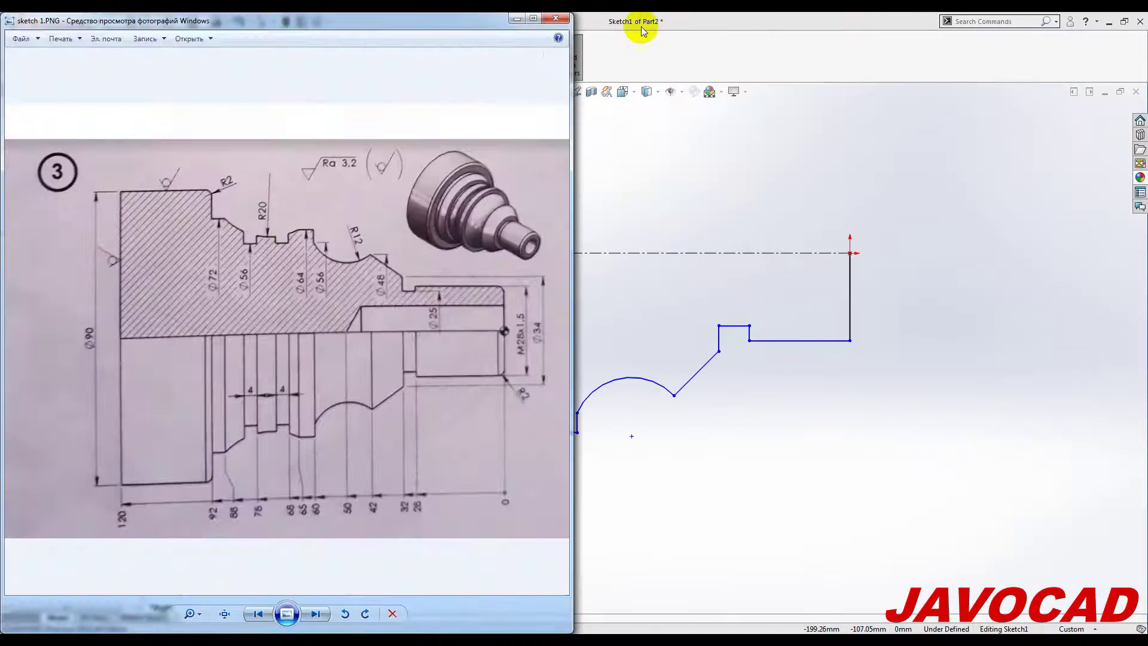
left_click_drag(656, 20, 1144, 198)
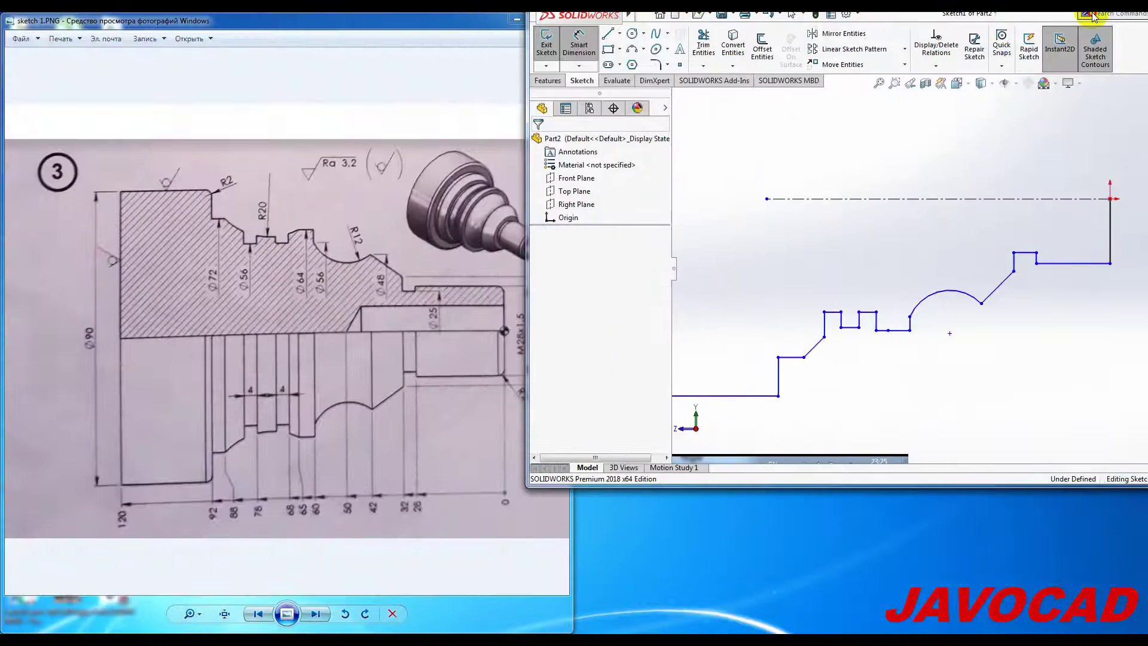
mouse_move(1139, 7)
left_mouse_down()
mouse_move(1042, 226)
mouse_move(1147, 254)
left_mouse_up()
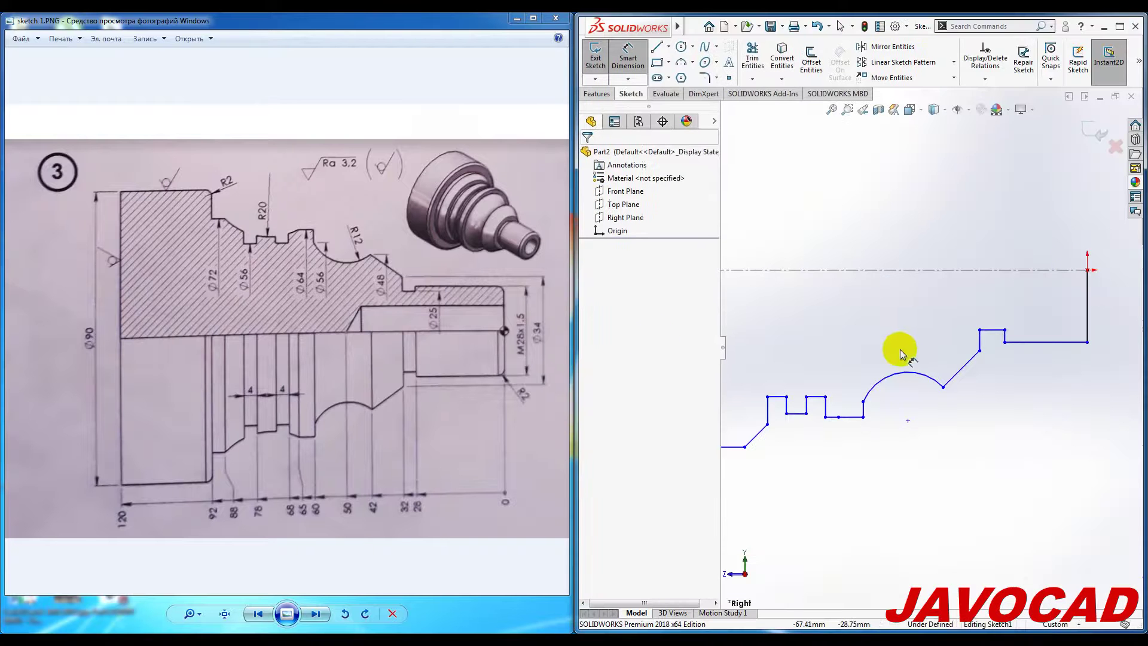
left_click_drag(571, 293, 555, 289)
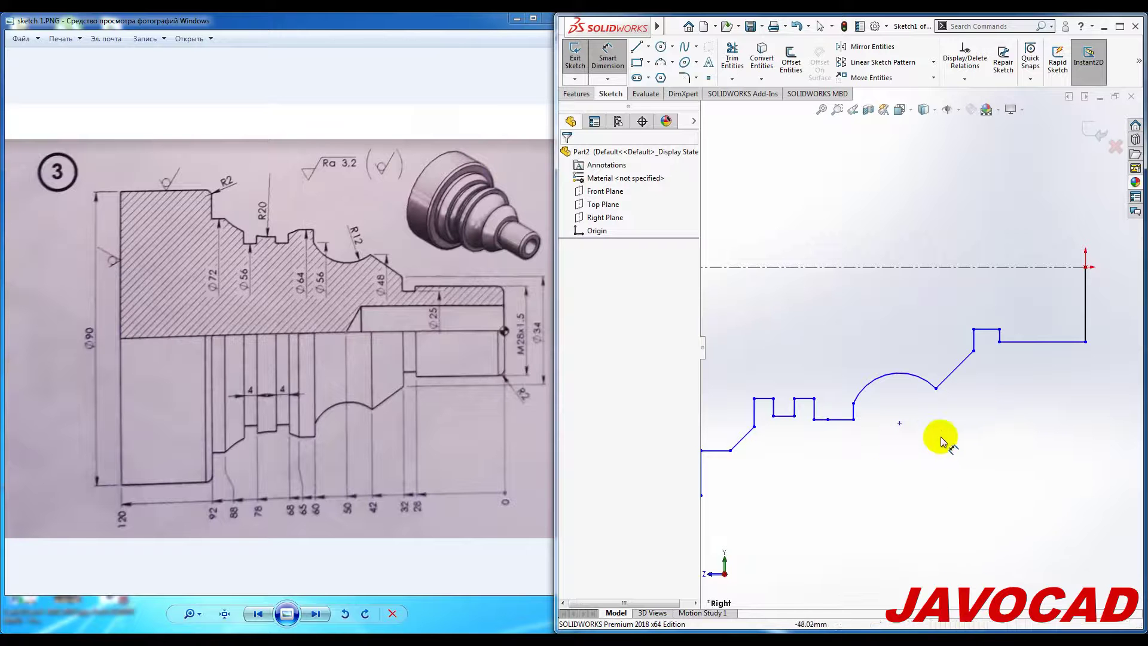
Step: Dimension the right vertical end line to 14 mm
mouse_move(882, 452)
middle_mouse_down("ctrl")
mouse_move(924, 426)
mouse_move(784, 422)
middle_mouse_up("ctrl")
left_click(607, 60)
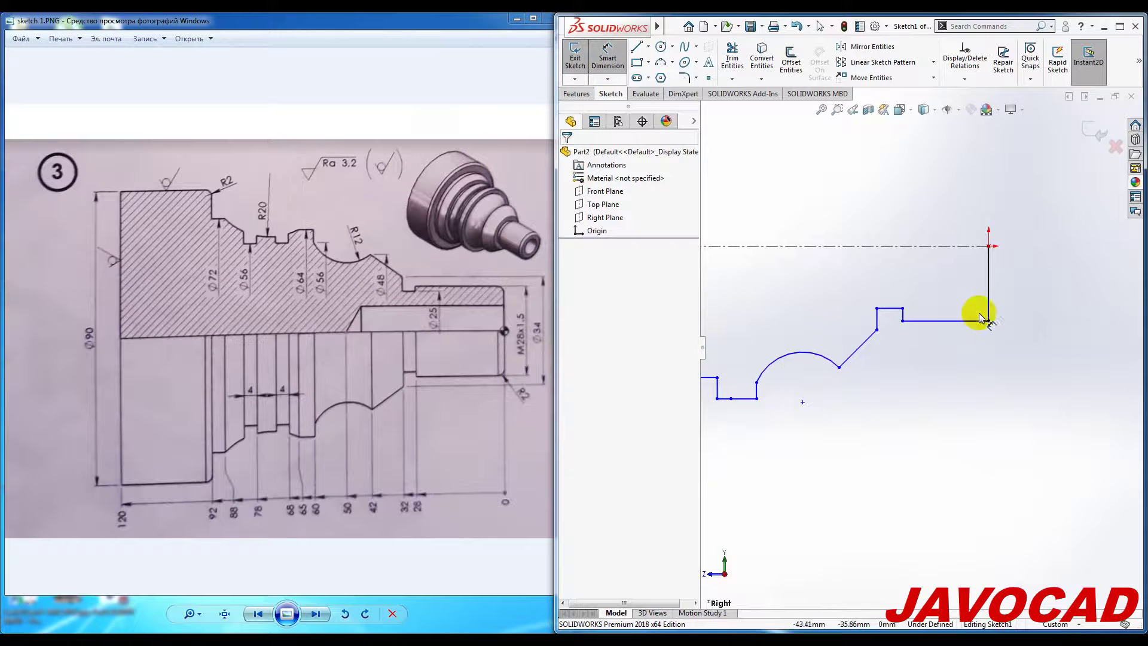
left_click(988, 278)
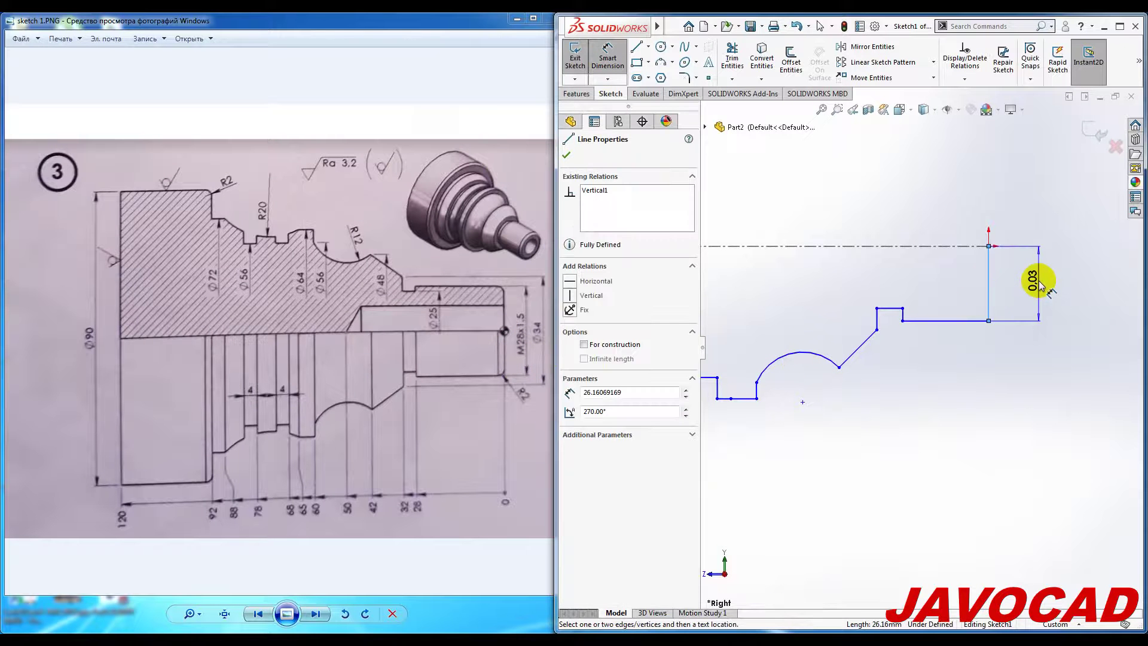
left_click(1040, 285)
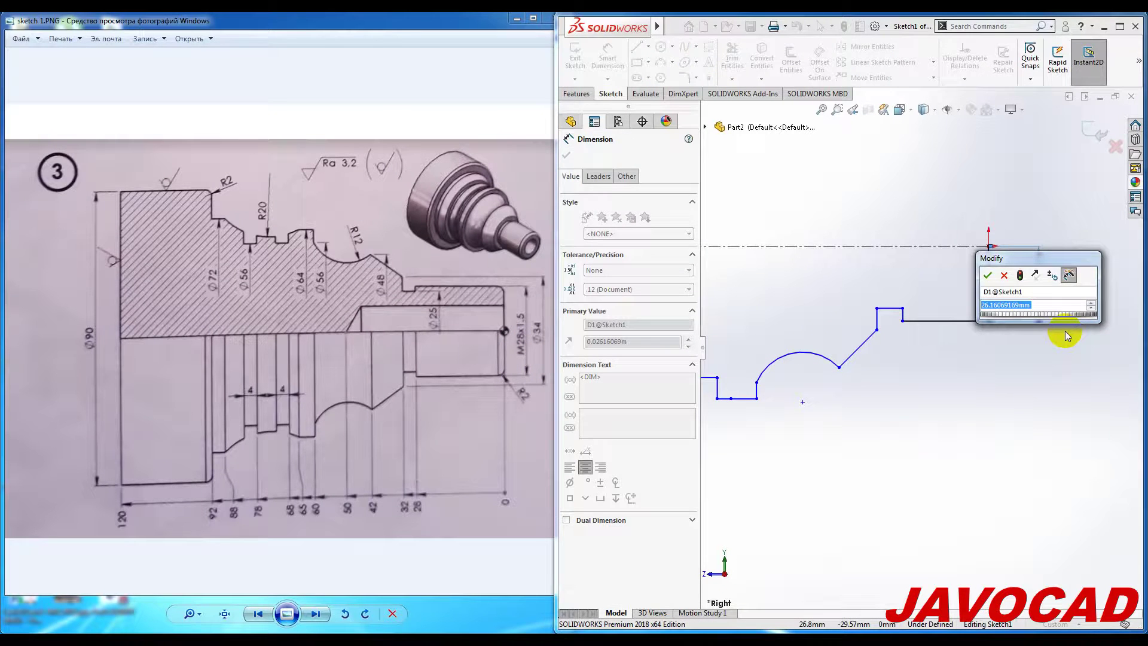
type("14")
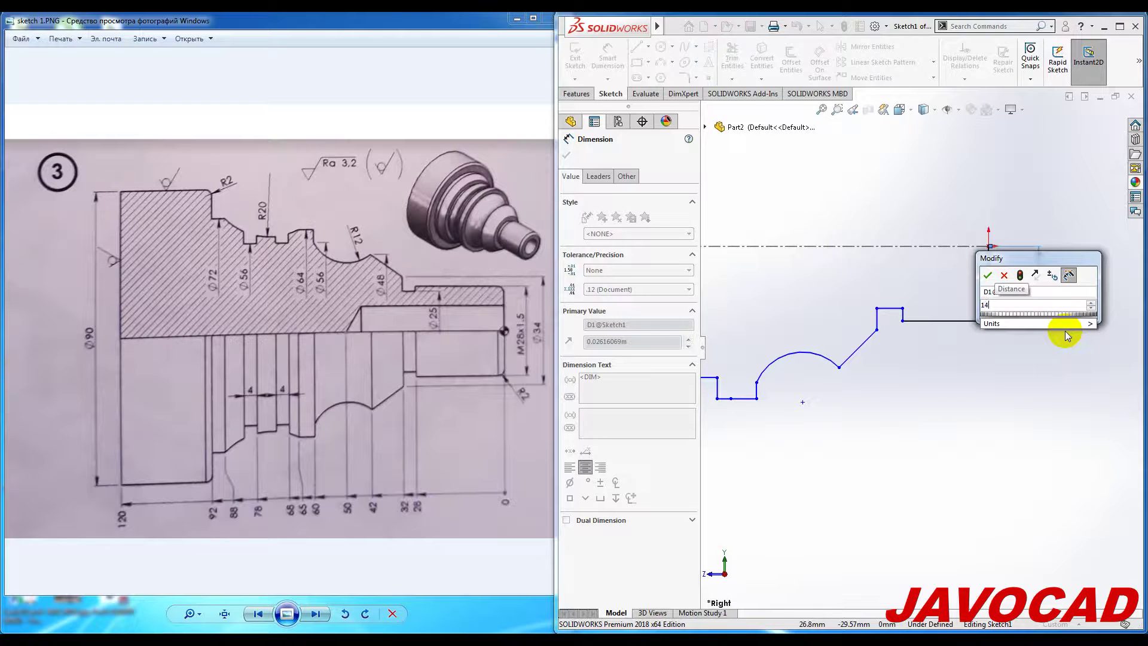
key("Return")
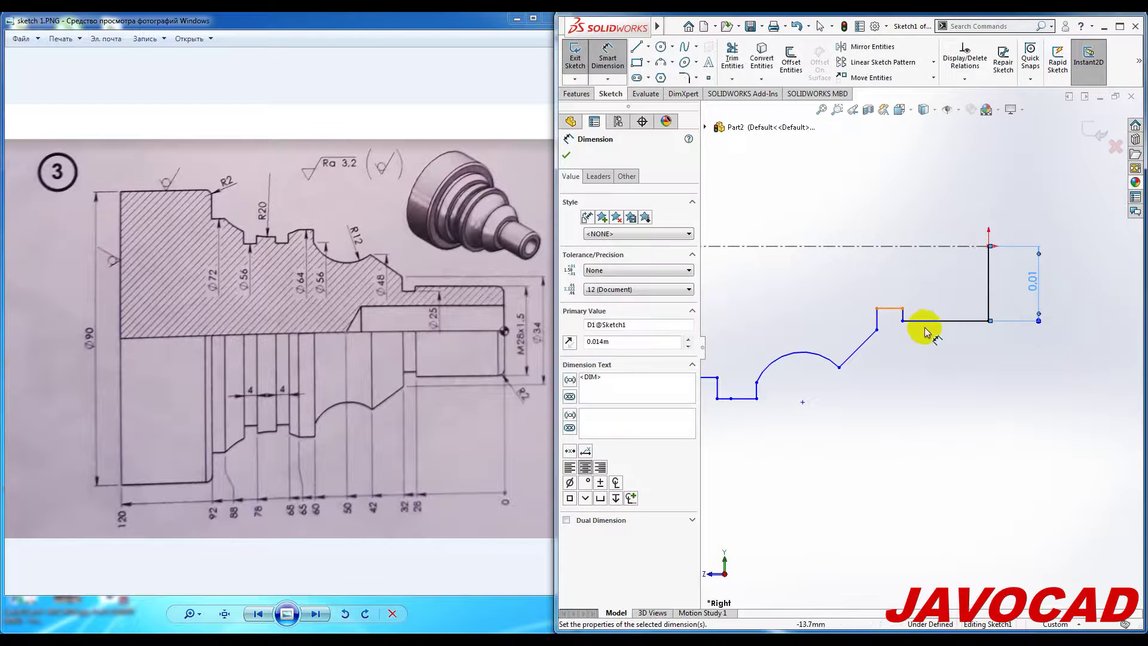
Step: Switch the document units to MMGS and resume editing Sketch1
left_click(1076, 624)
left_click(1055, 568)
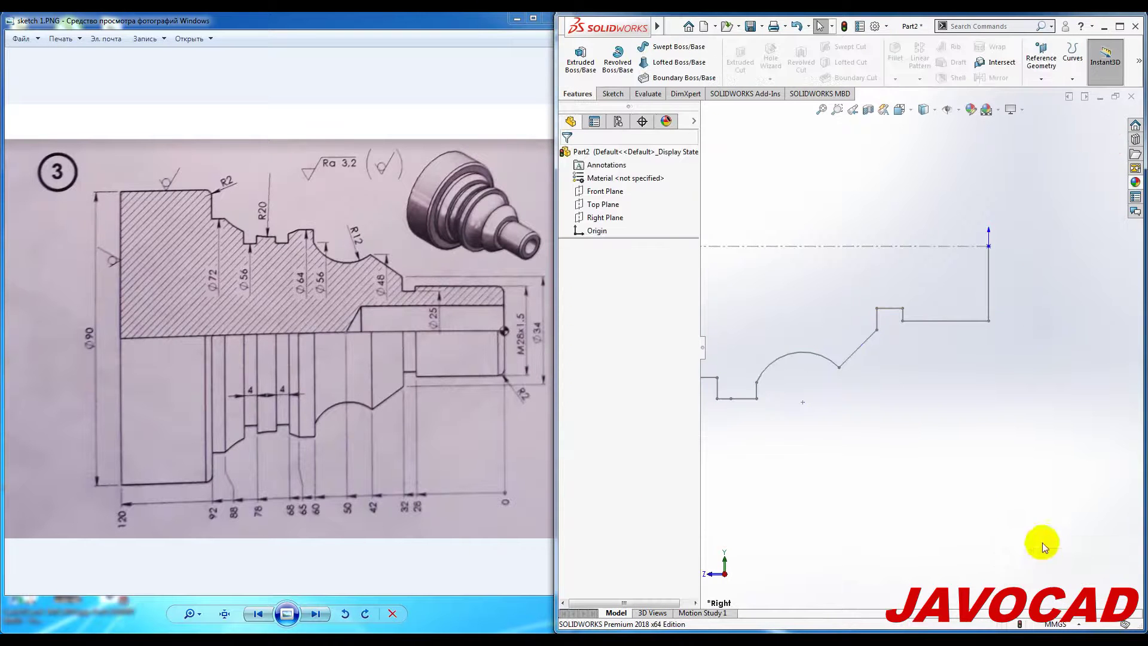
left_click(941, 319)
key("f")
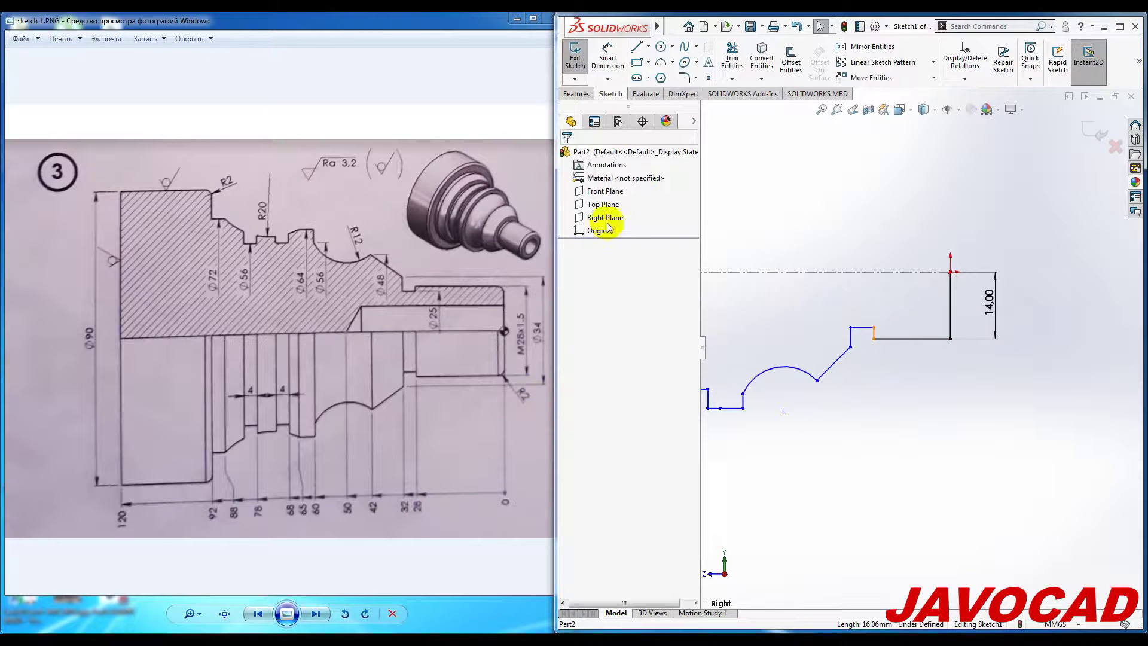
Step: Dimension the first short horizontal edge to 28 mm
left_click(607, 57)
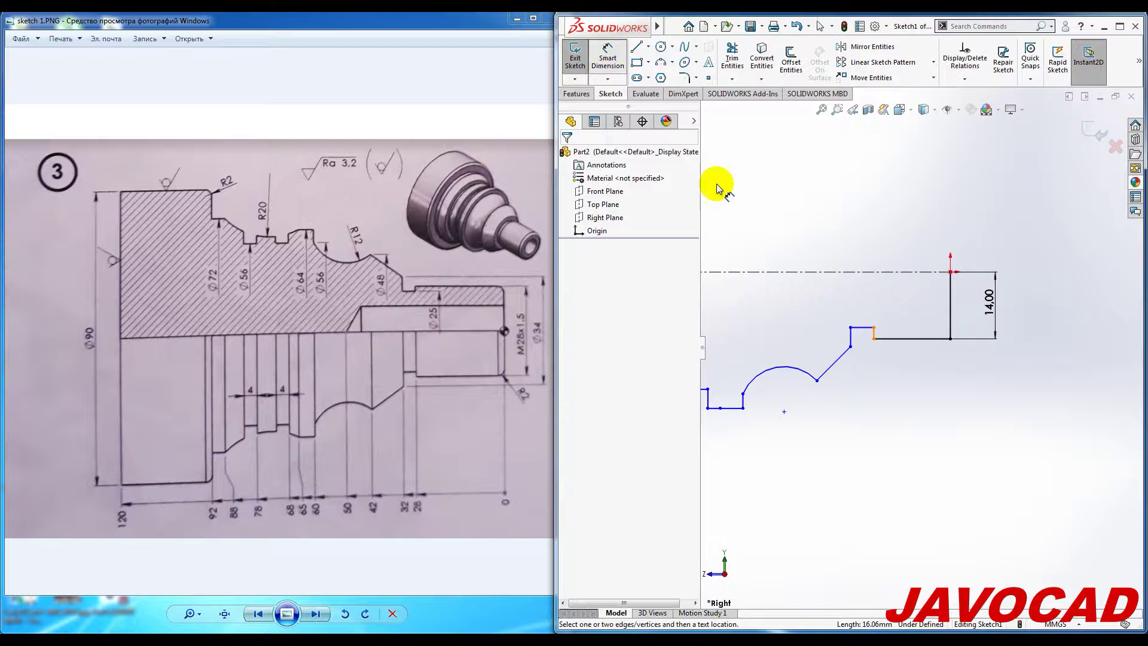
left_click(911, 342)
left_click(913, 418)
type("28")
key("Return")
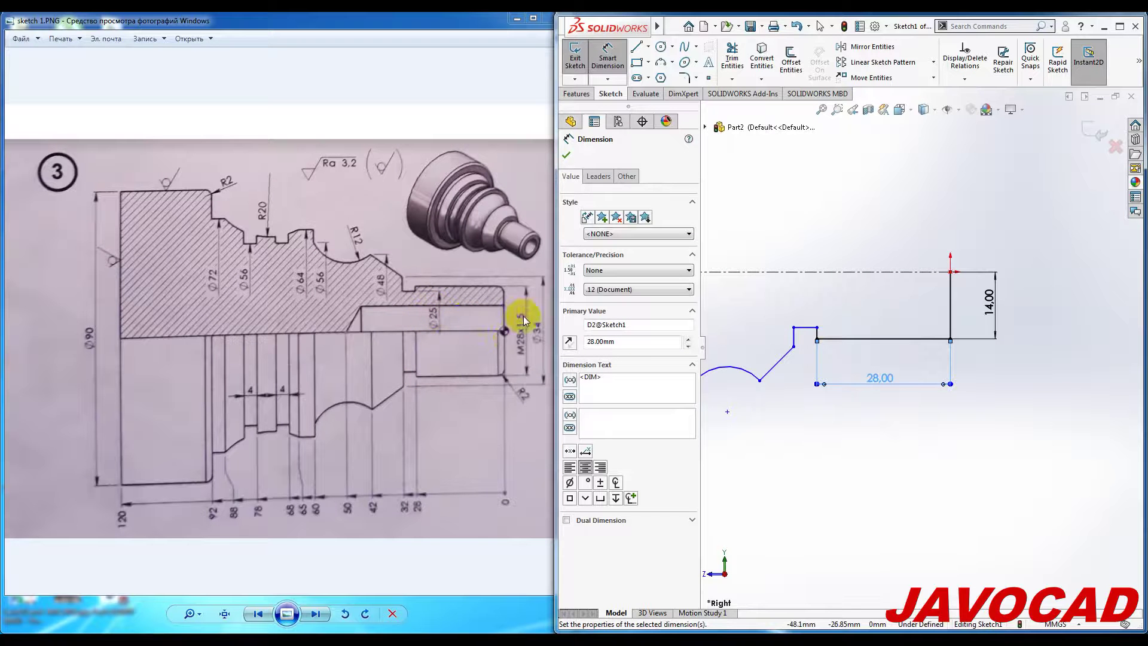
Step: Set the shoulder step's distance from the centreline to 12.5 mm
left_click(816, 333)
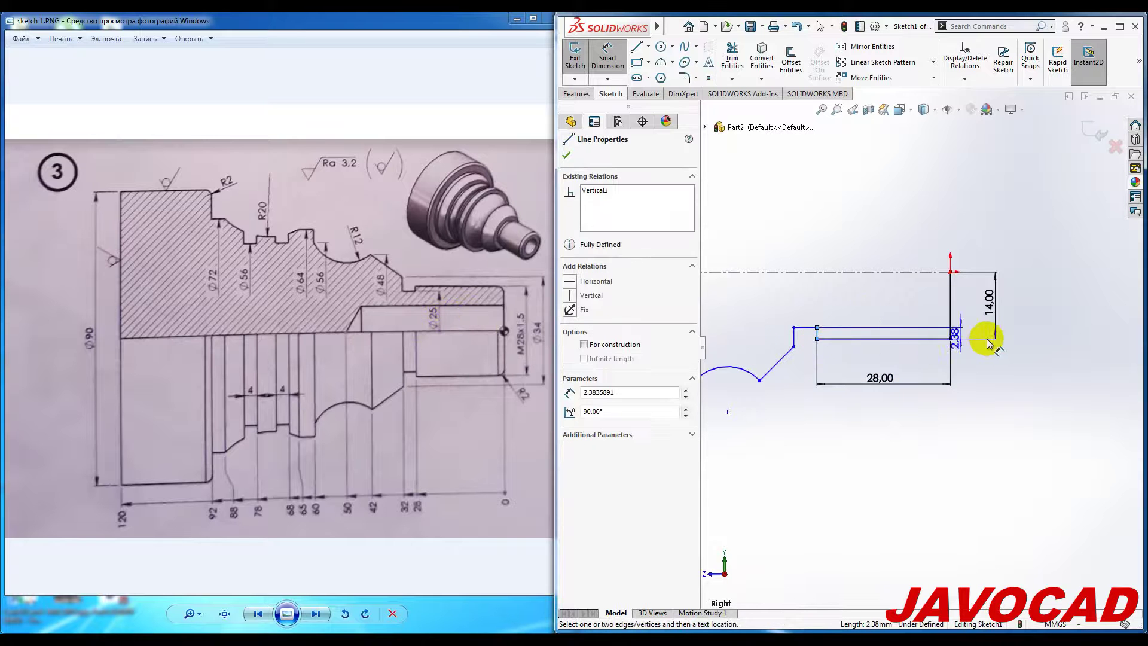
key("Escape")
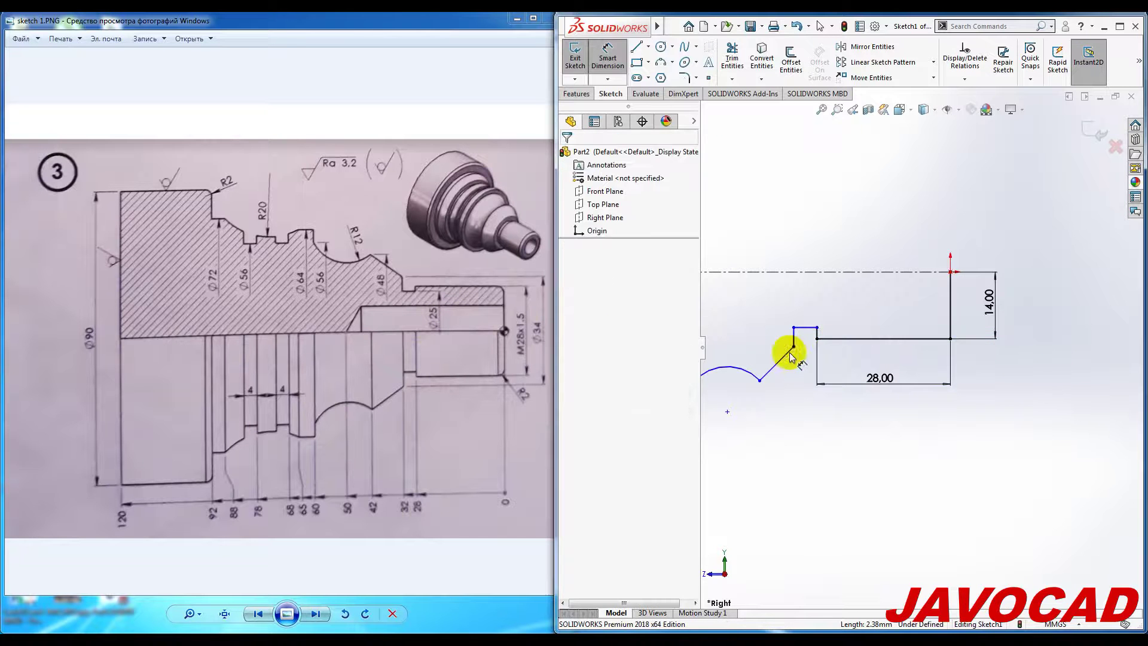
left_click(809, 329)
left_click(828, 272)
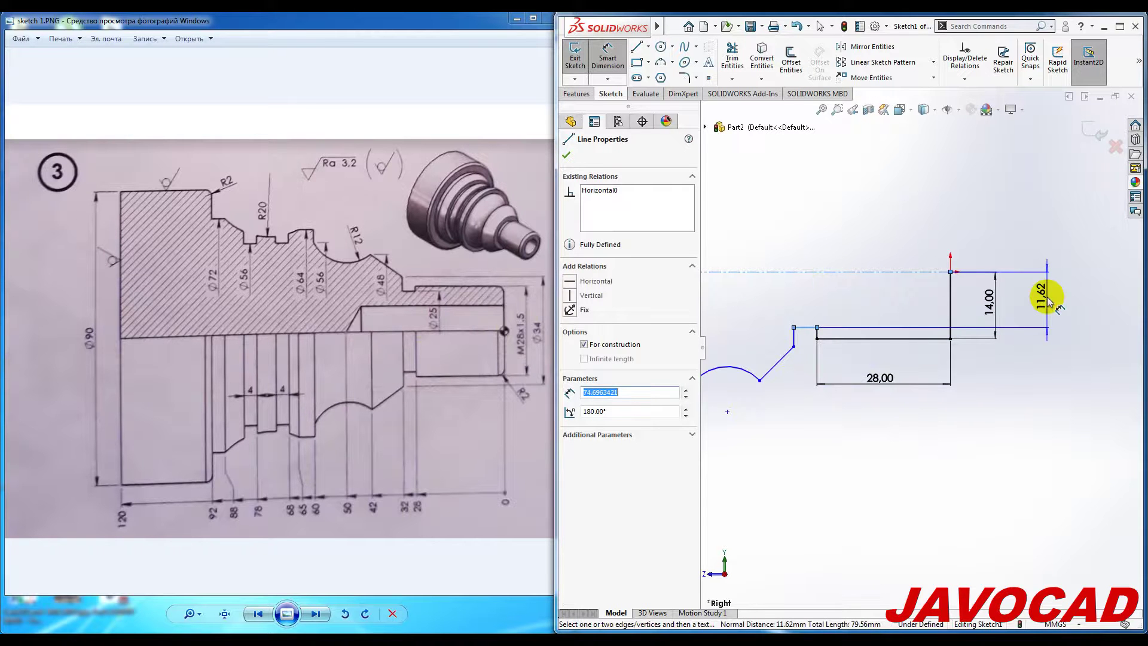
left_click(1050, 301)
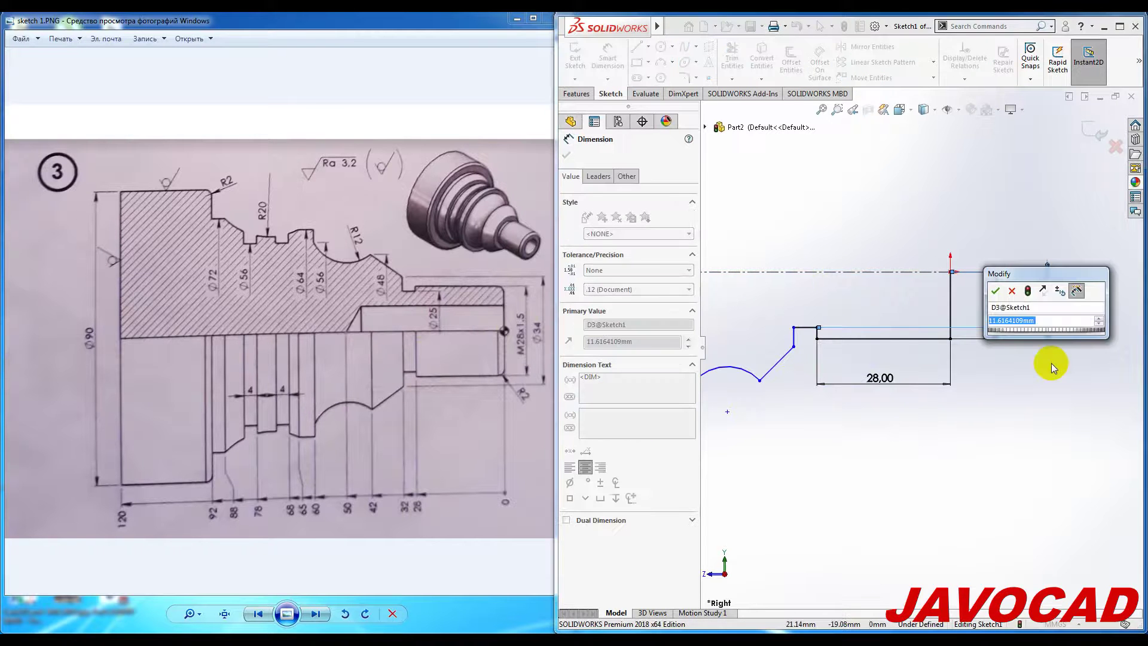
type("12.5")
key("Return")
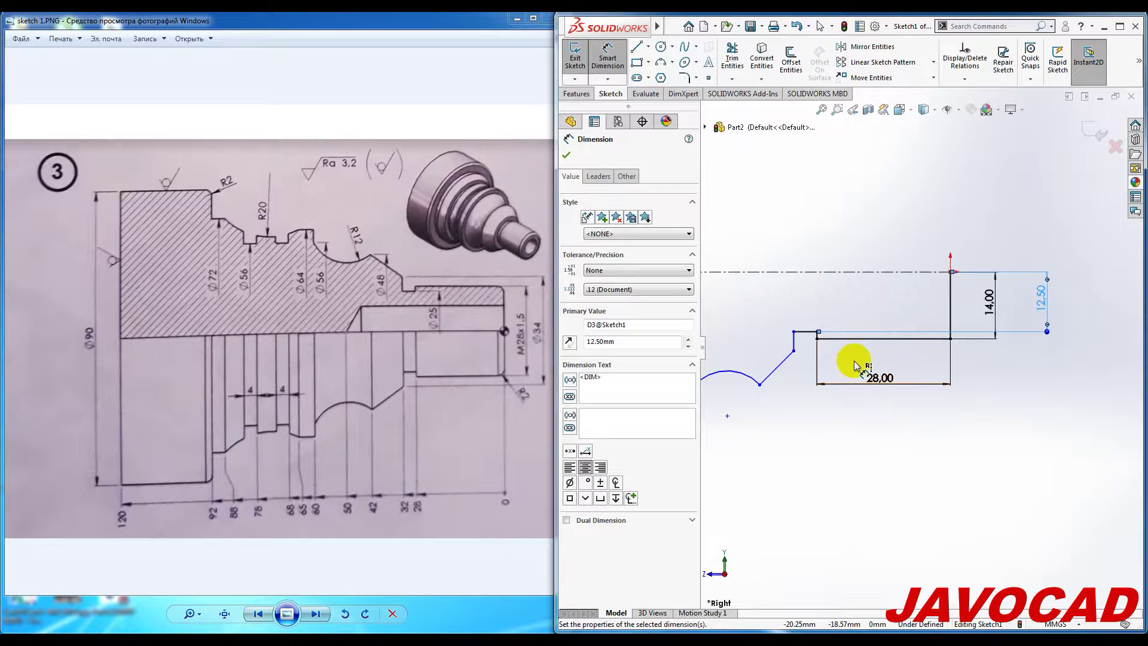
left_click(408, 399)
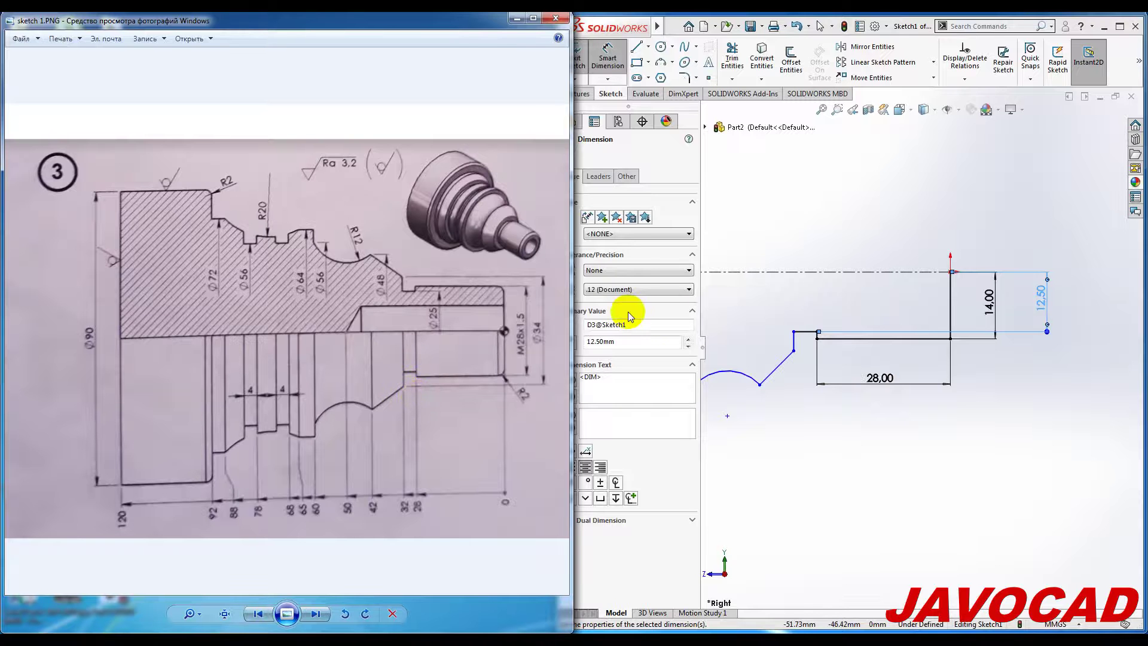
Step: Dimension the next step's corner 17 mm from the centreline
left_click_drag(570, 318, 551, 318)
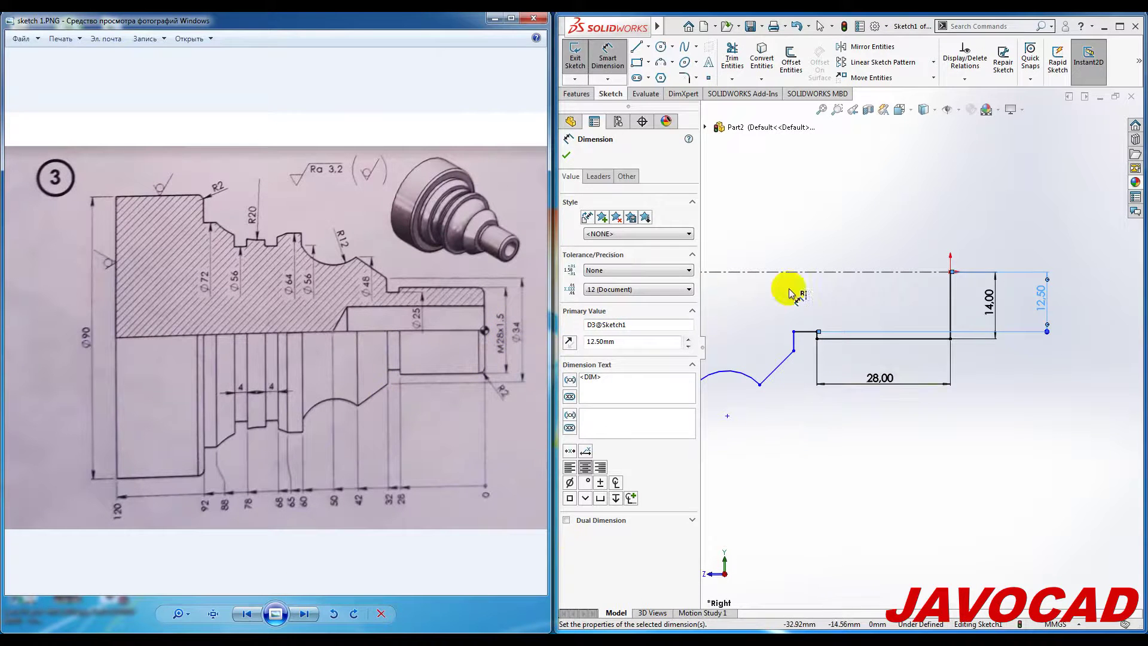
left_click(613, 66)
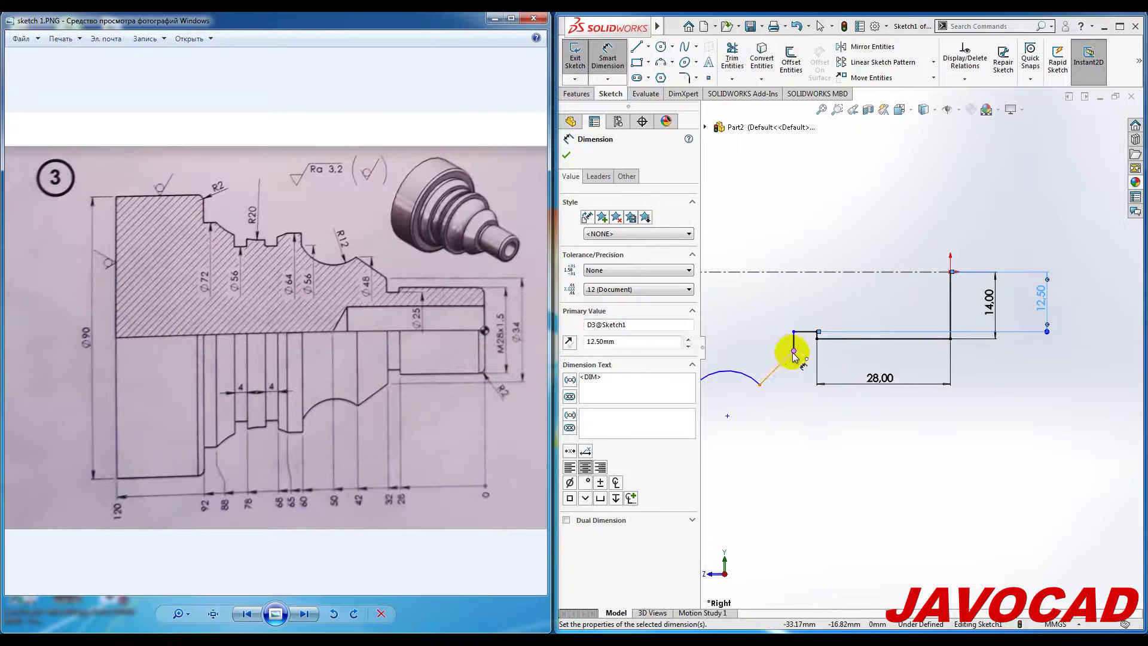
left_click(793, 350)
left_click(880, 272)
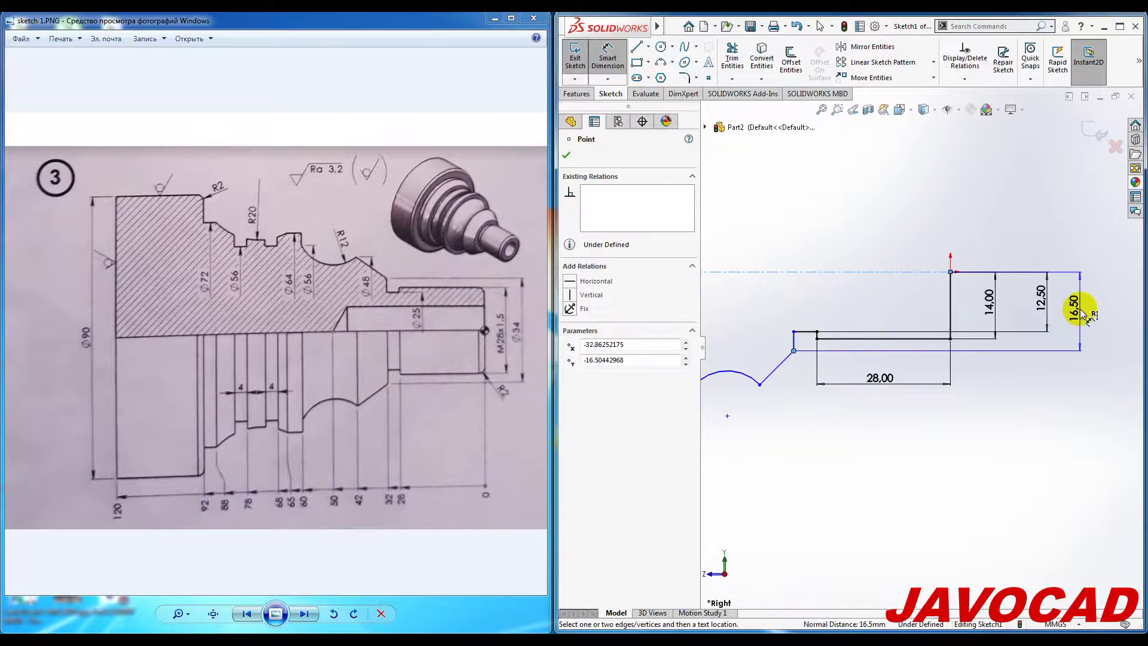
left_click(1083, 312)
type("1")
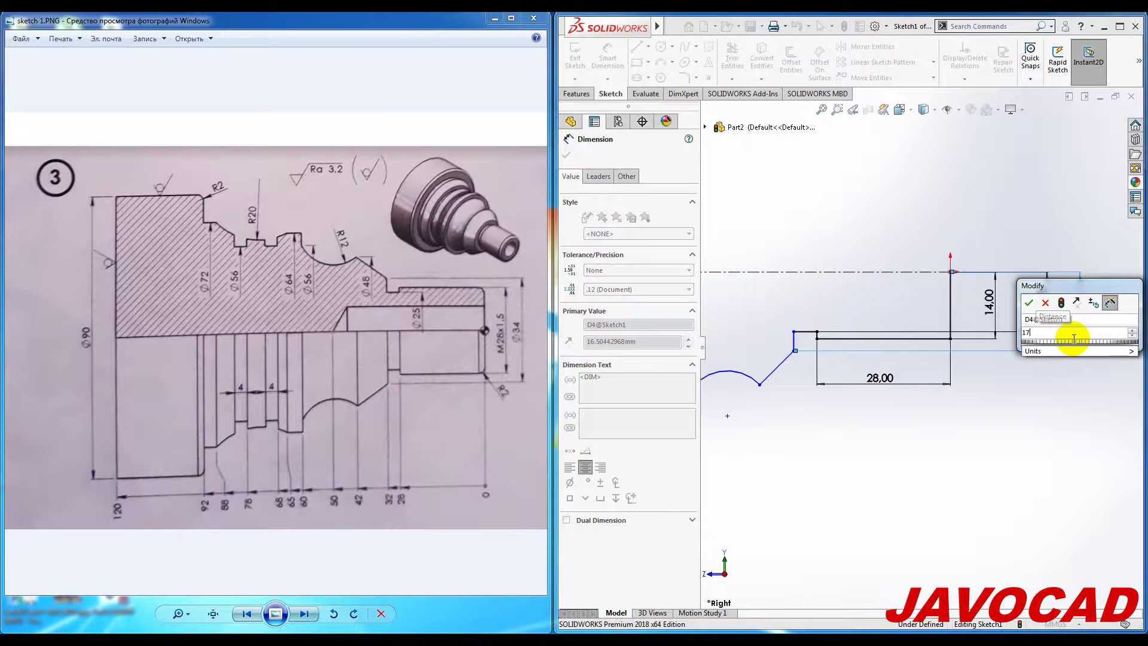
type("7")
key("Return")
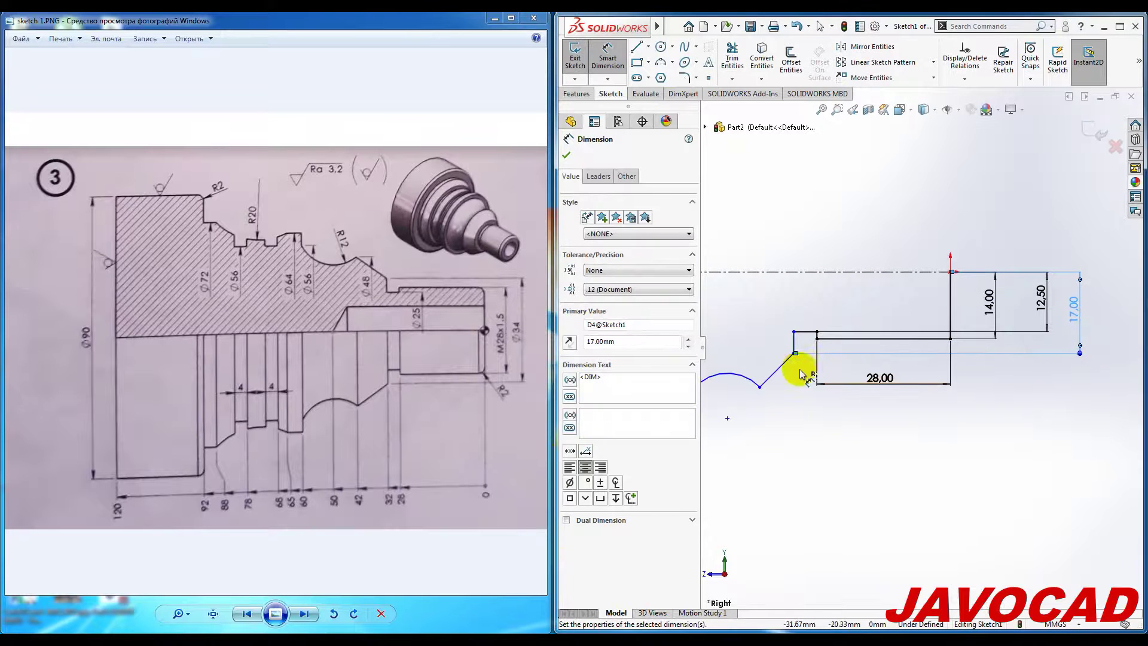
key("Escape")
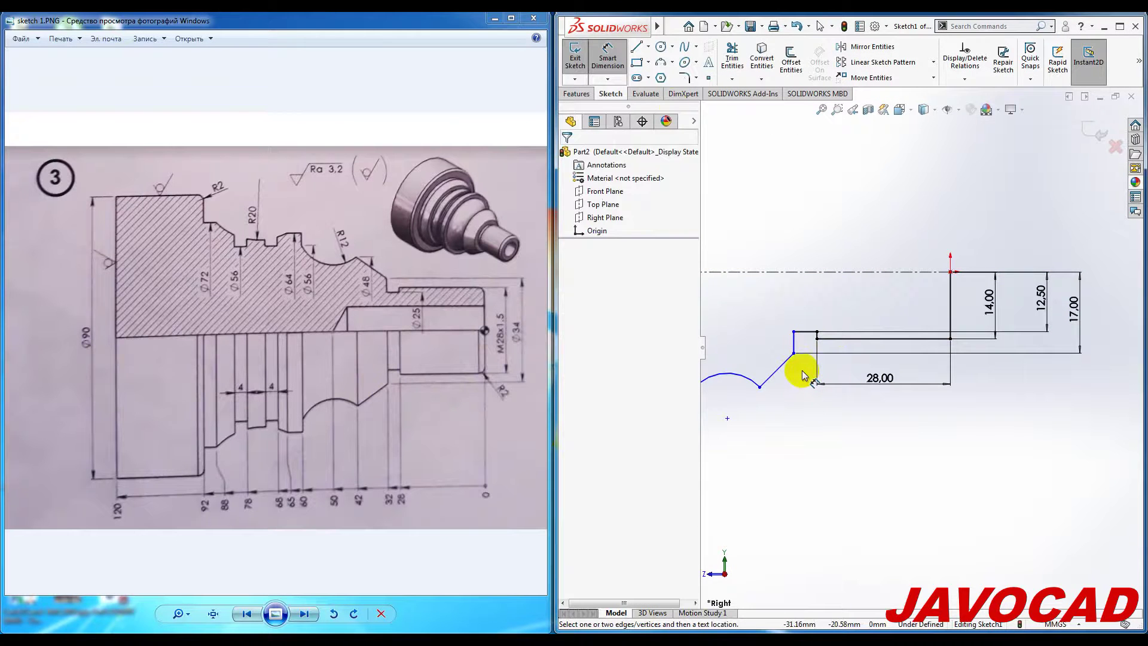
key("Escape")
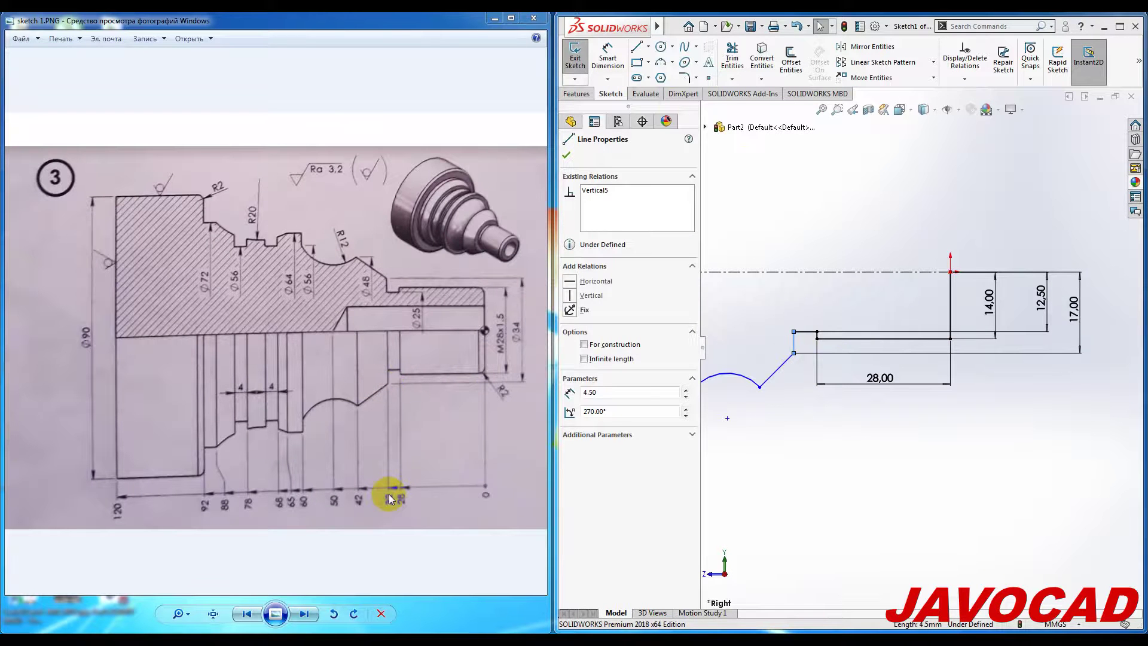
Step: Add horizontal dimensions from the origin: 32 mm to the taper end and 42 mm to the arc end
left_click(607, 57)
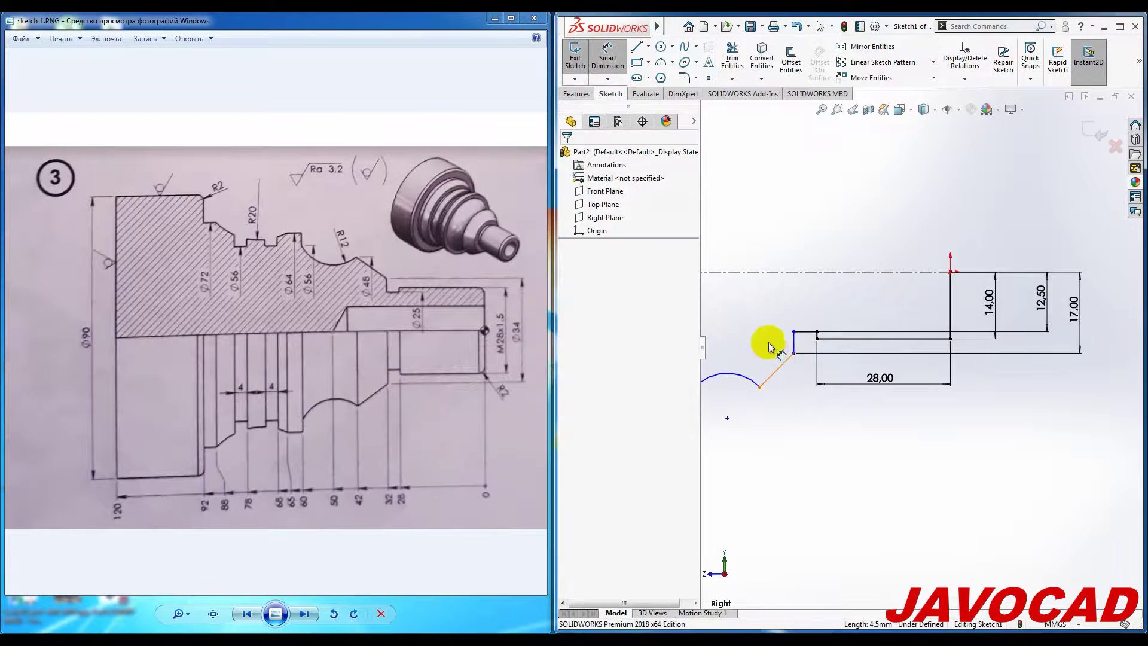
left_click(794, 354)
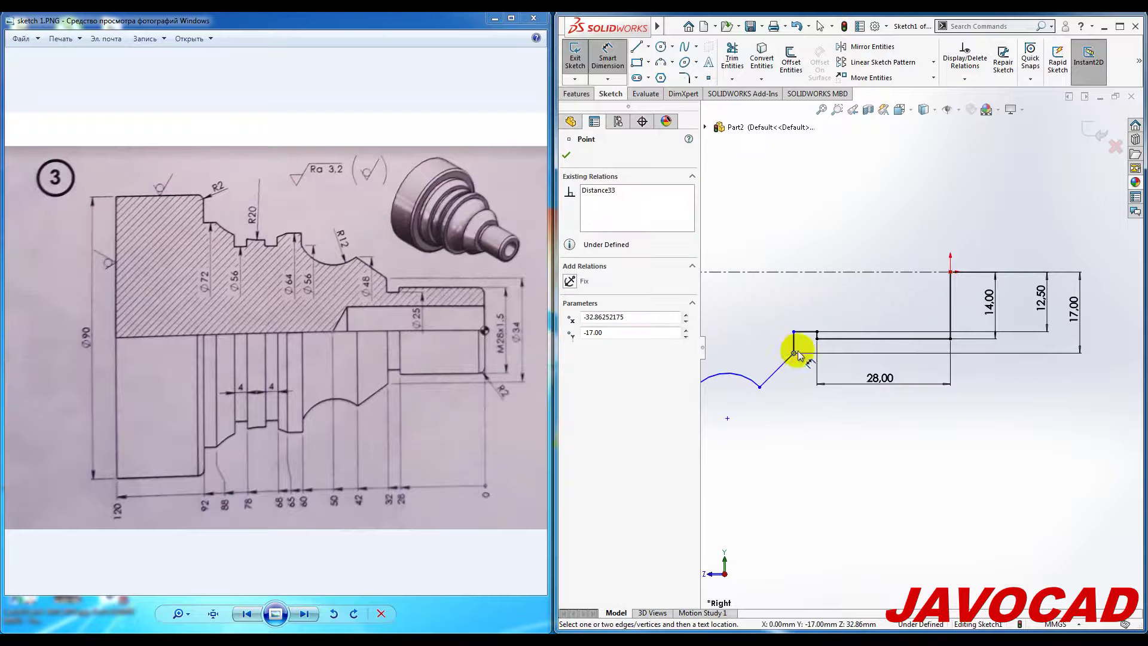
left_click(951, 300)
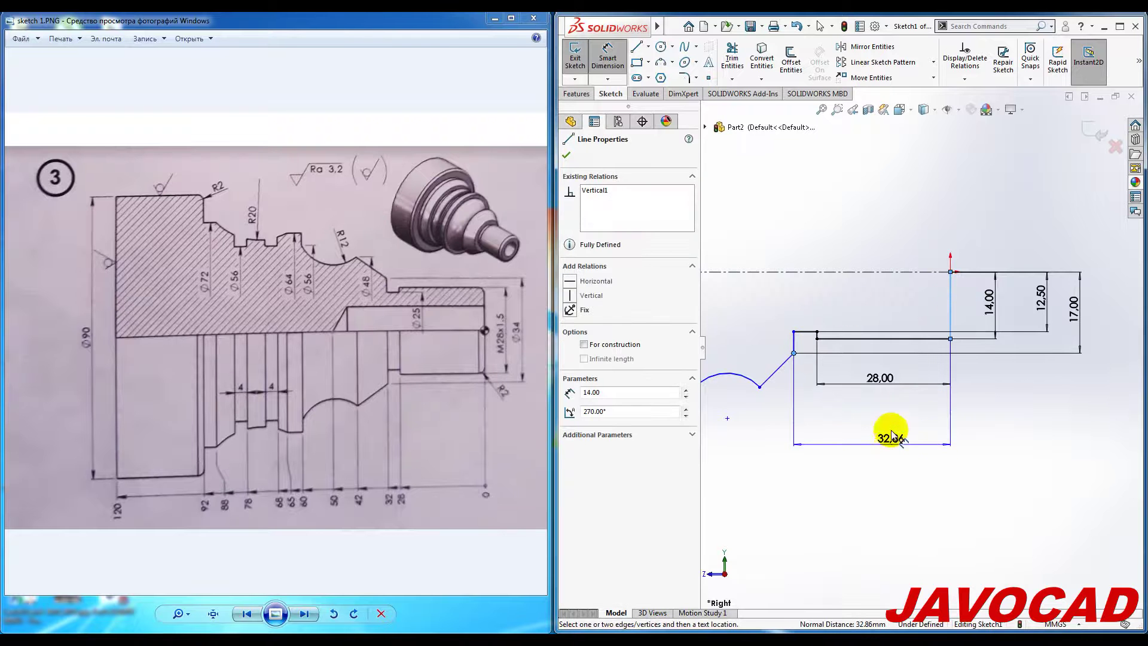
left_click(872, 229)
type("32")
key("Return")
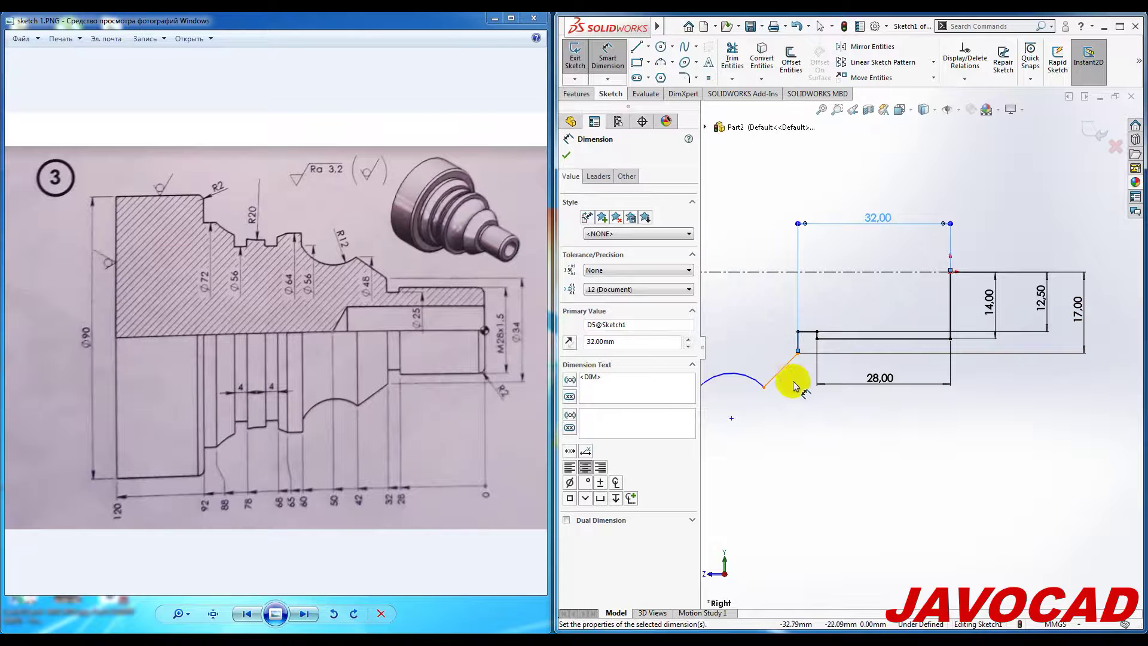
left_click(764, 386)
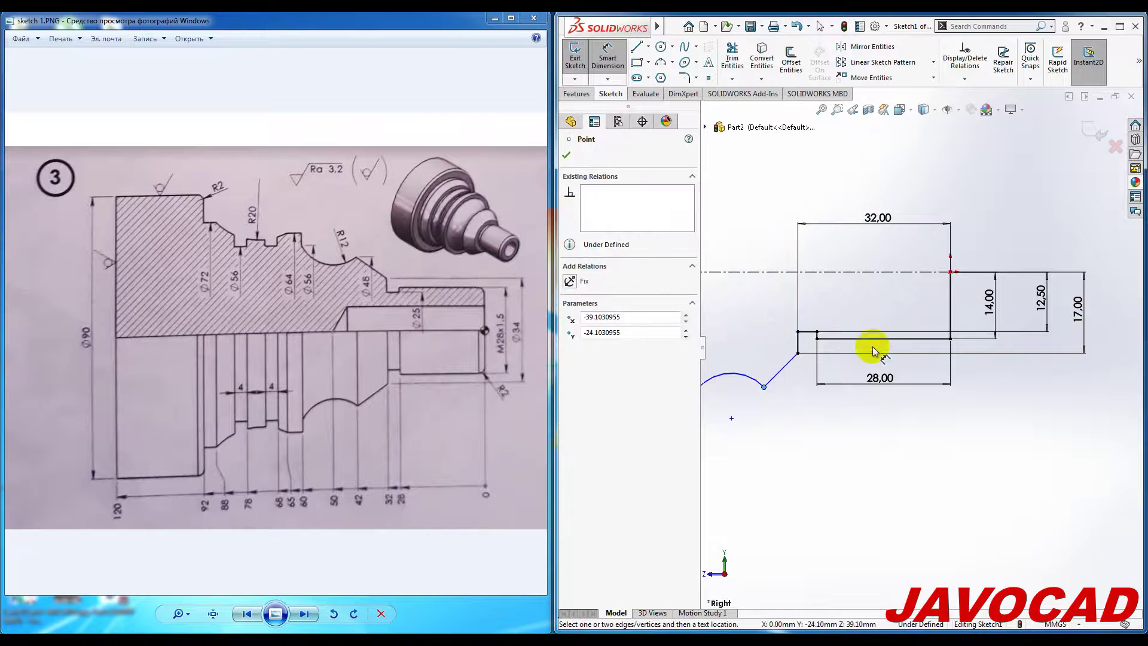
left_click(950, 272)
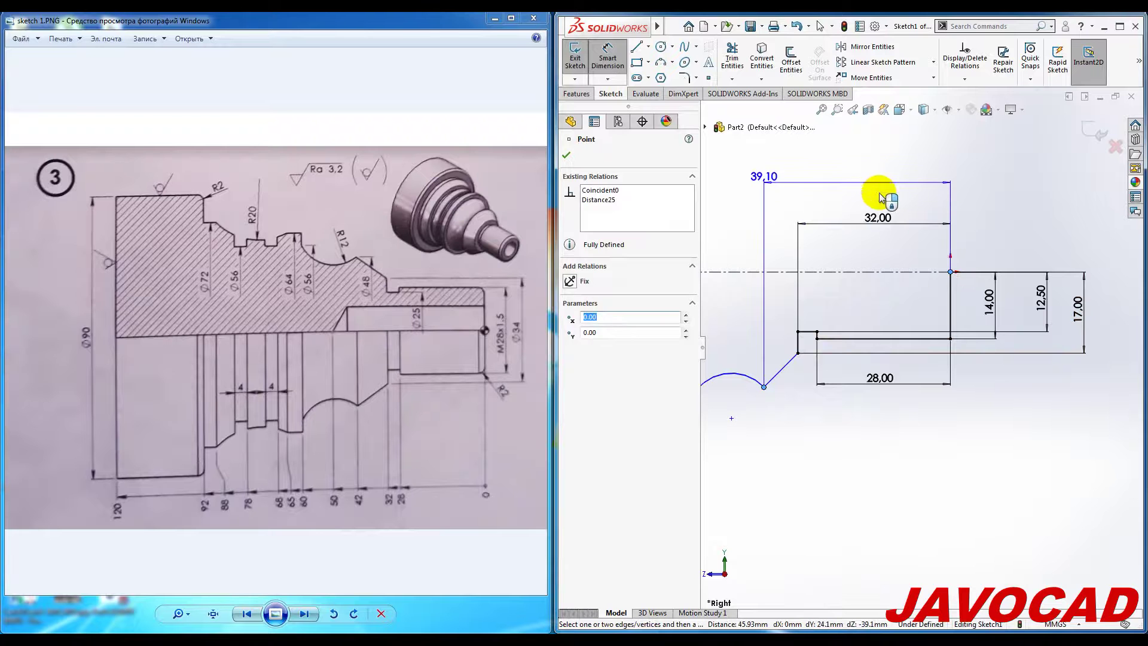
left_click(878, 188)
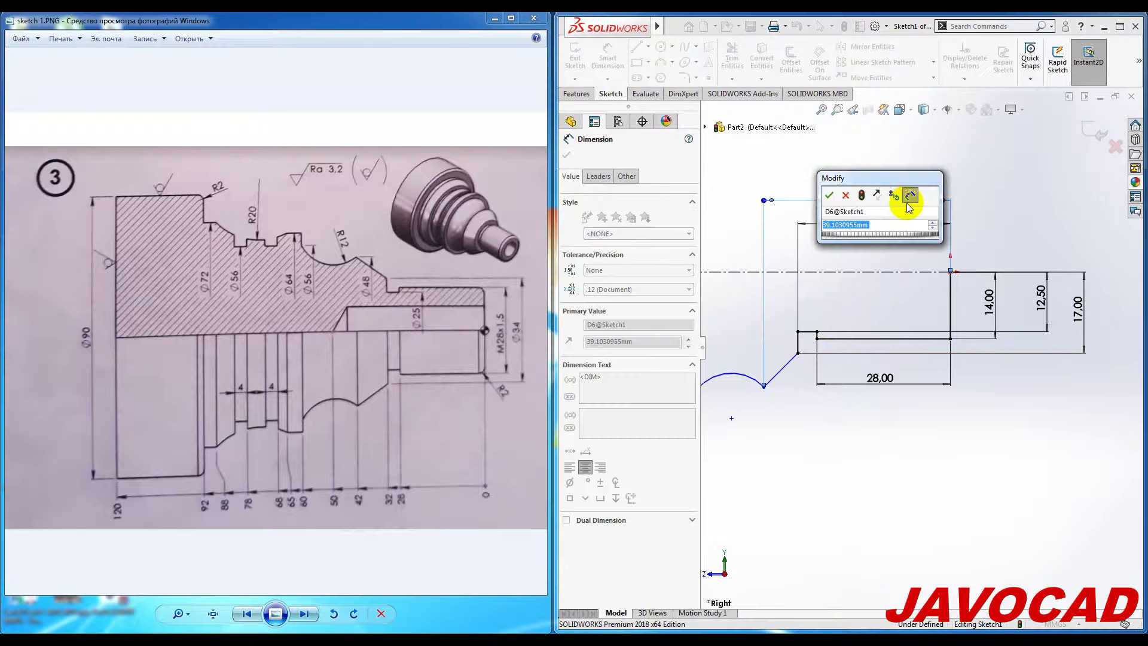
type("42")
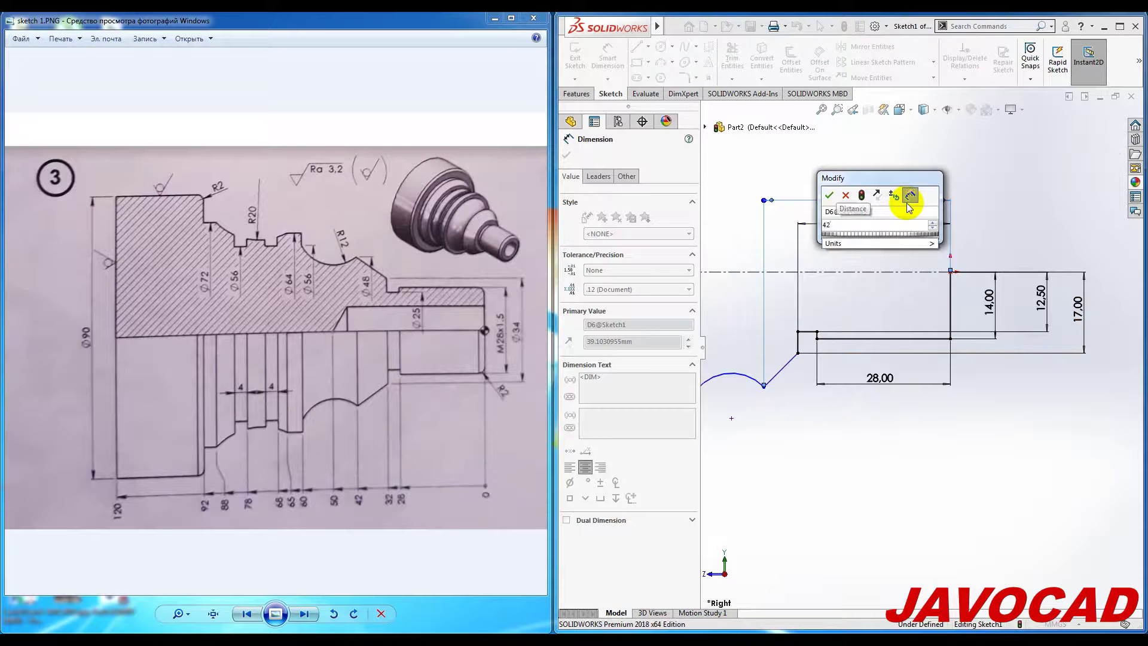
key("Return")
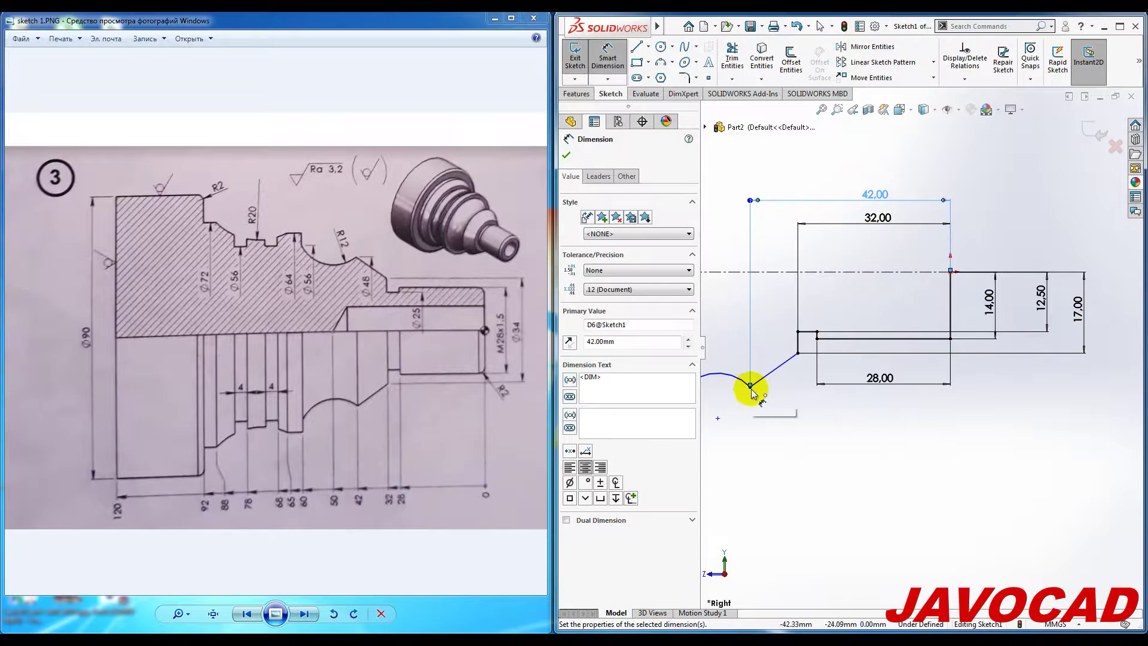
key("Escape")
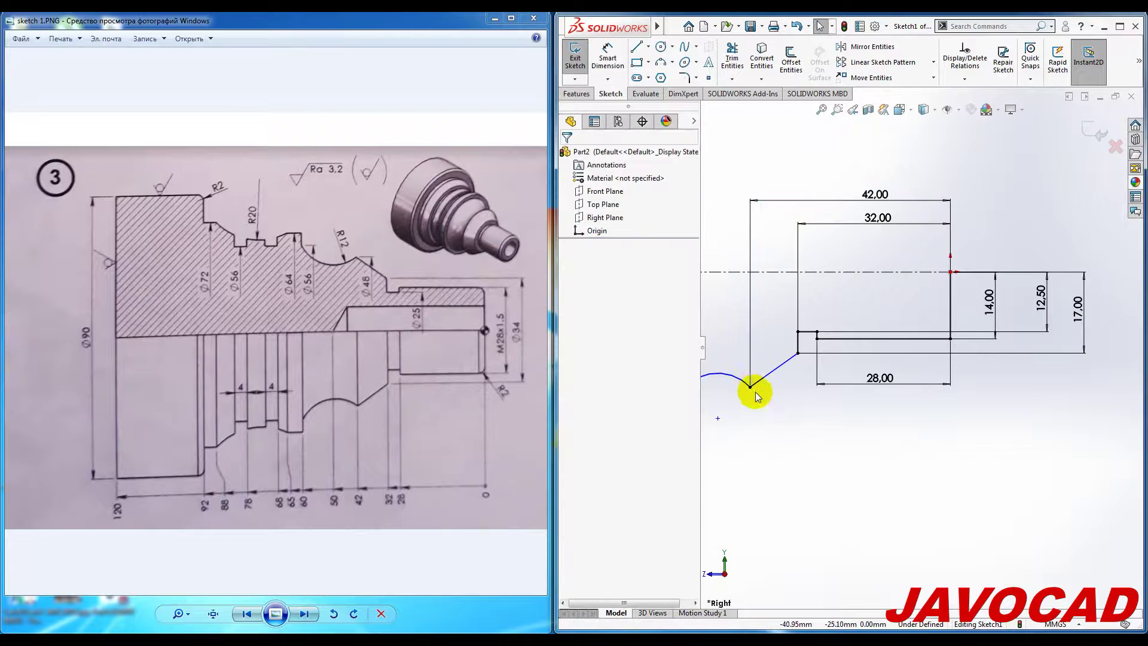
Step: Dimension the arc's lower end point 24 mm from the centreline
left_click(751, 386)
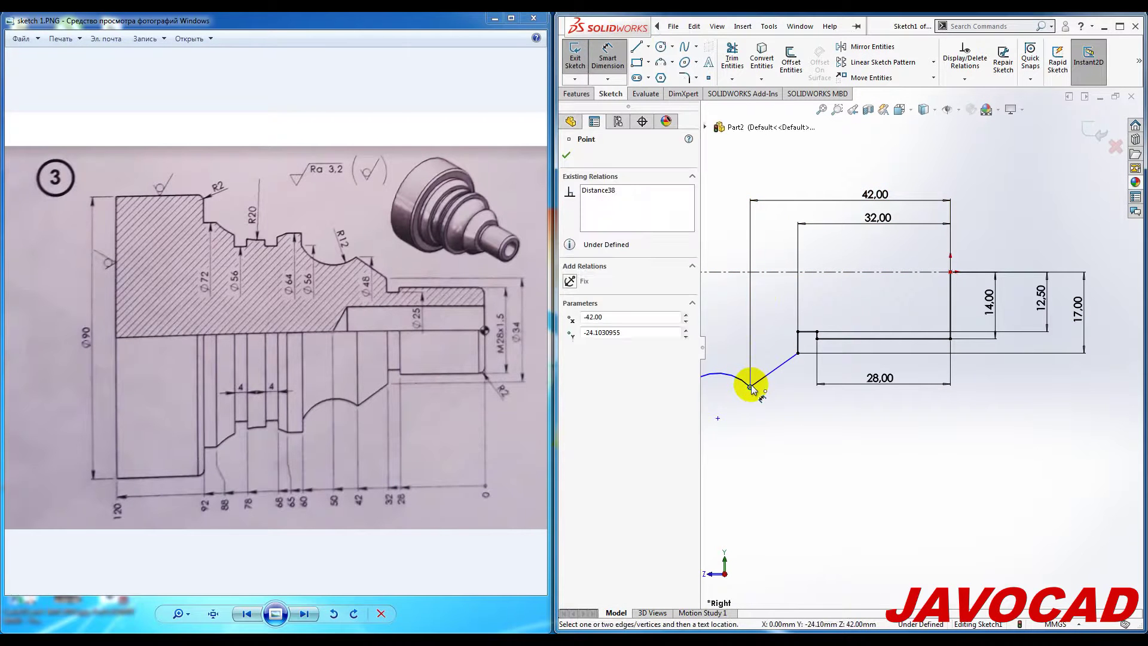
left_click(880, 274)
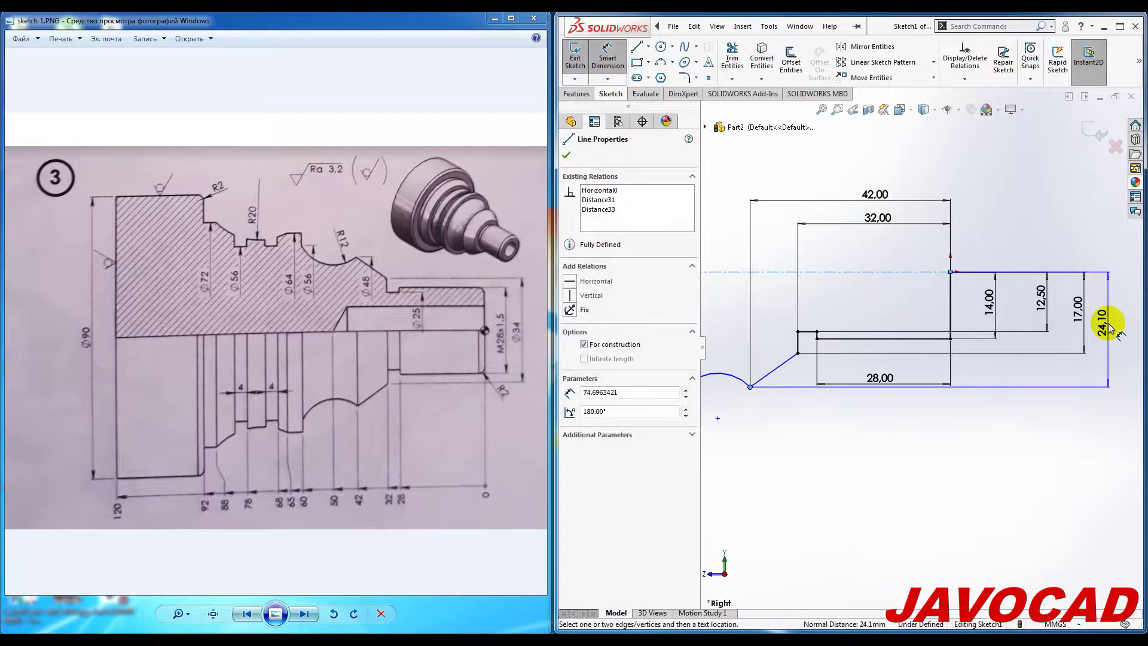
left_click(1108, 328)
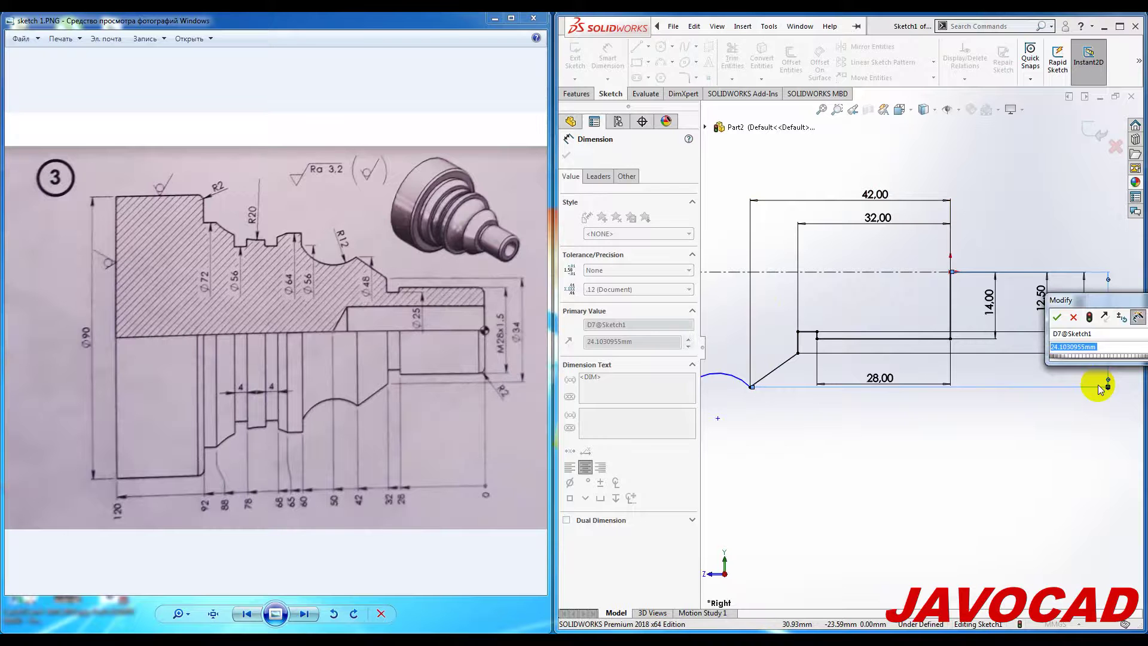
type("24")
key("Return")
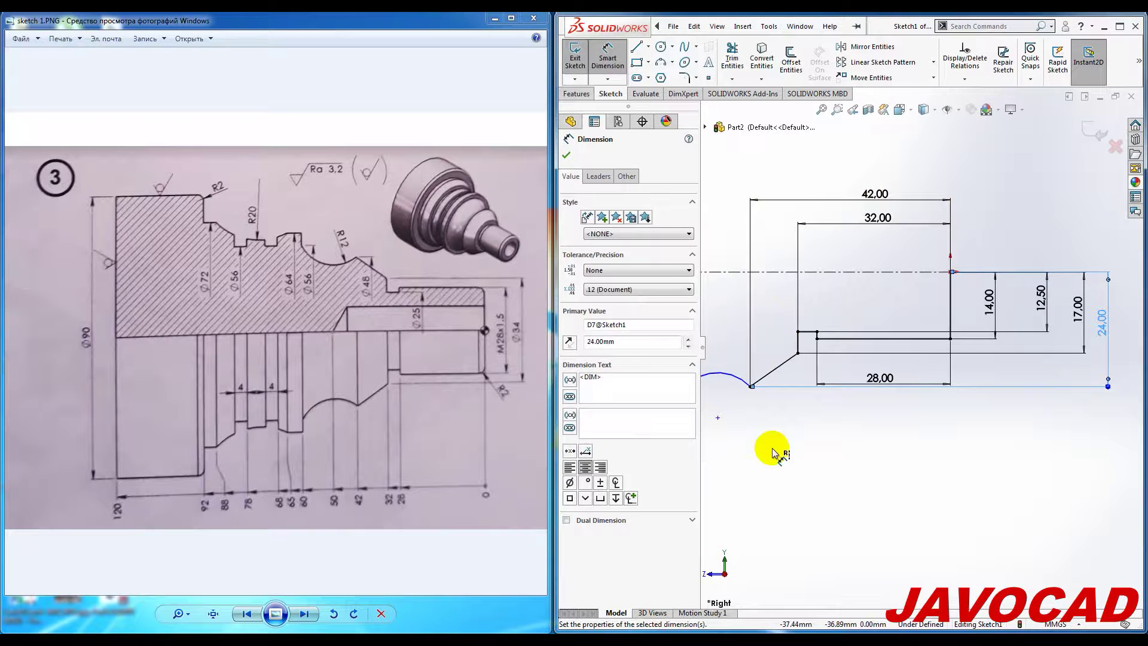
Step: Add a 60 mm horizontal length dimension and move it above the sketch
key("f")
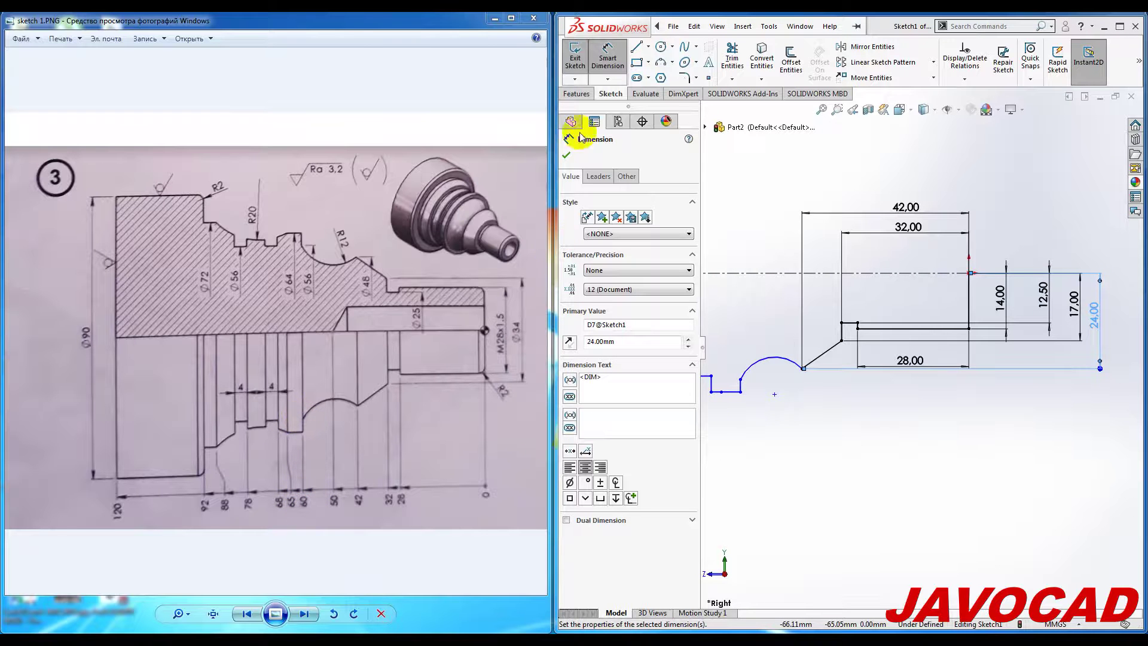
left_click(740, 386)
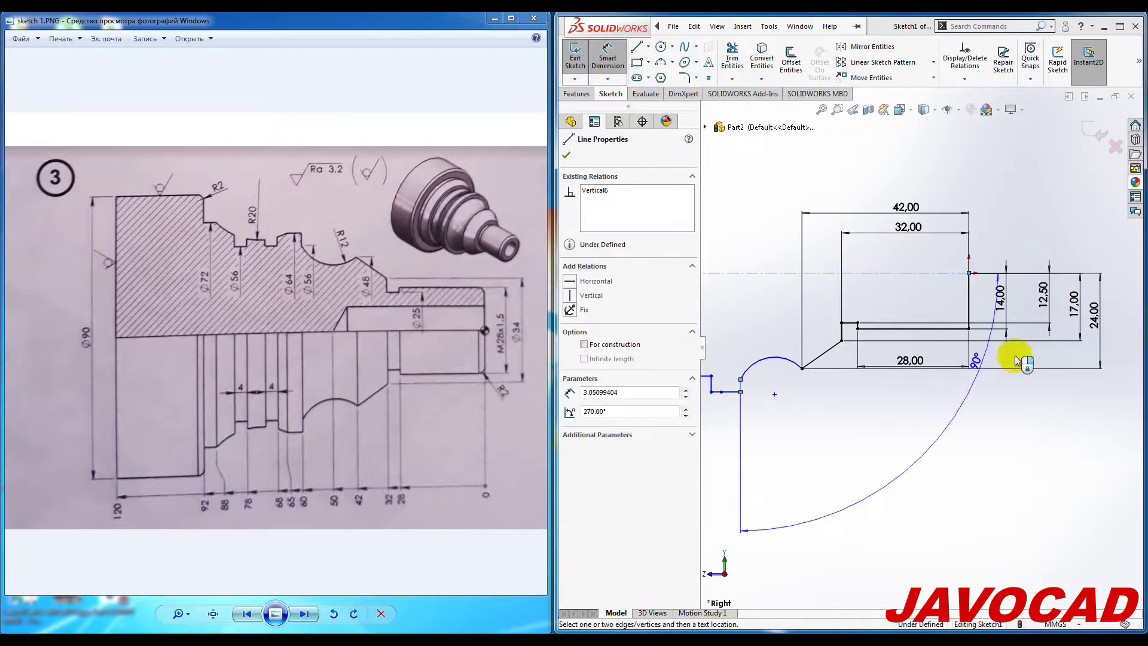
key("Escape")
left_click(608, 58)
left_click(608, 53)
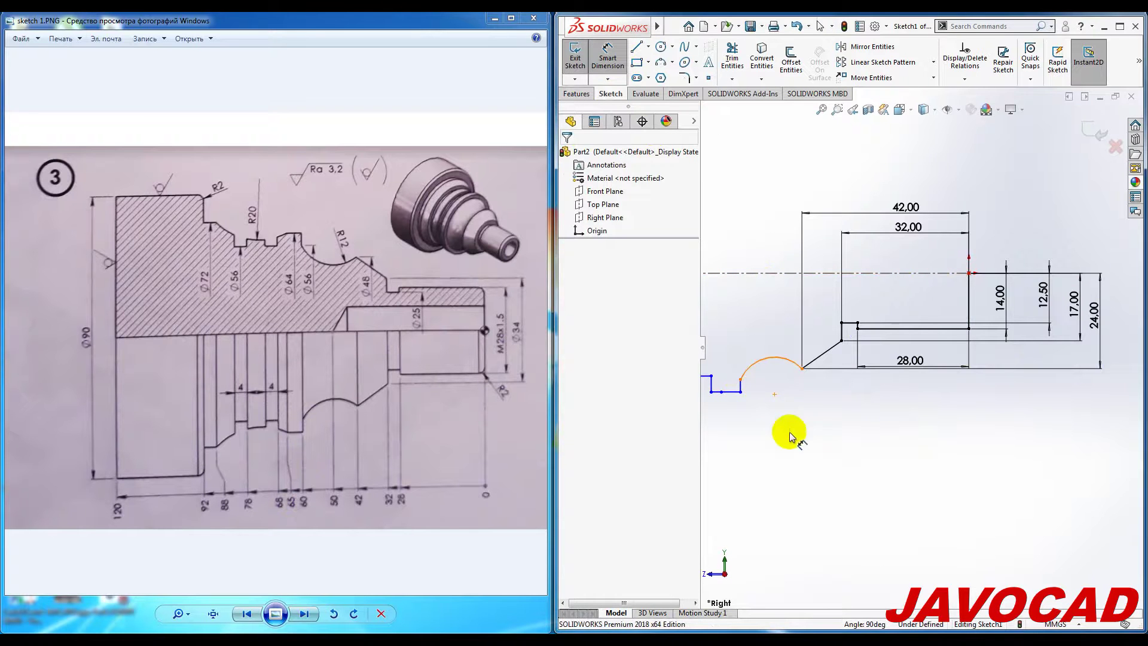
left_click(742, 386)
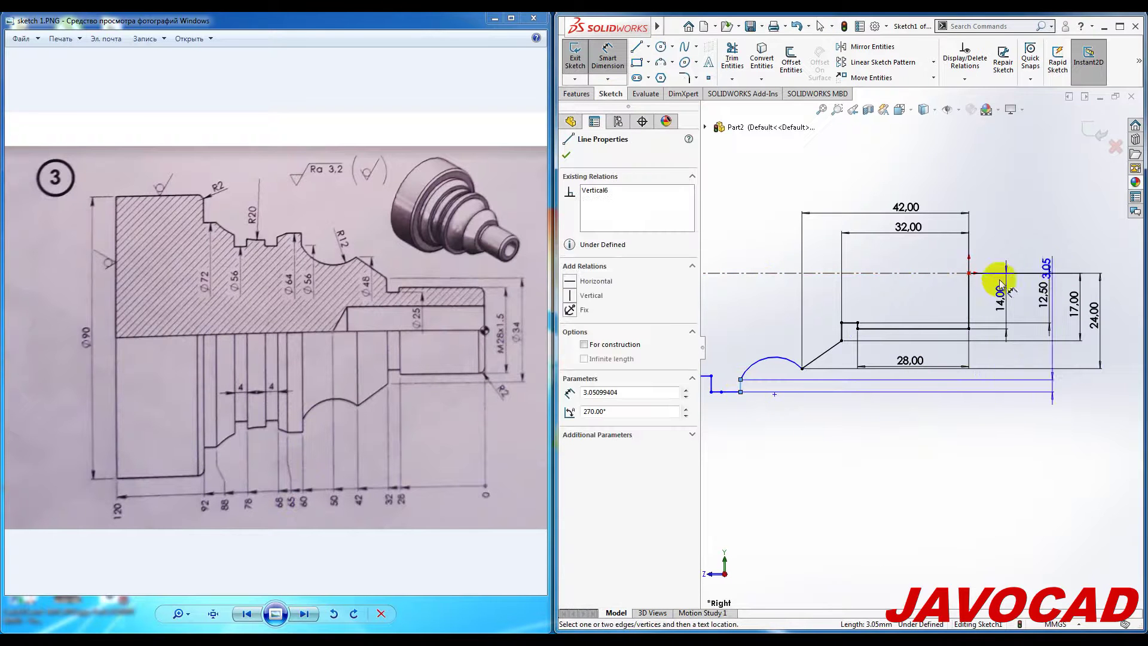
left_click(969, 274)
left_click(849, 449)
type("60")
key("Return")
left_click_drag(846, 440, 867, 180)
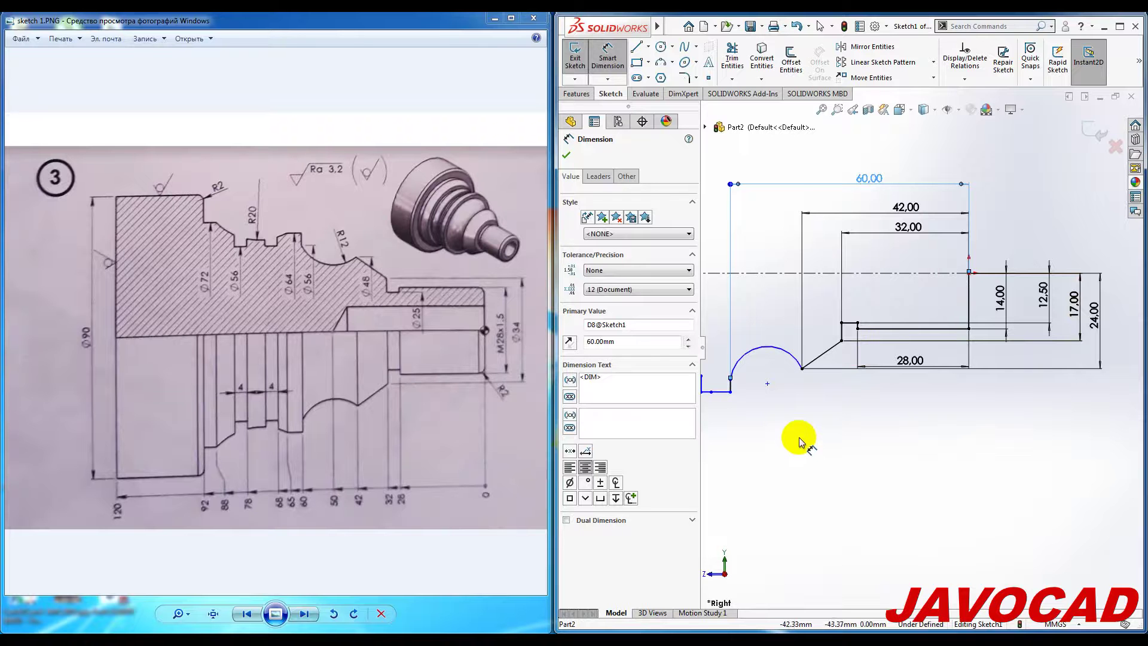
Step: Set the outermost end step 28 mm from the centreline
left_click(607, 55)
left_click(606, 54)
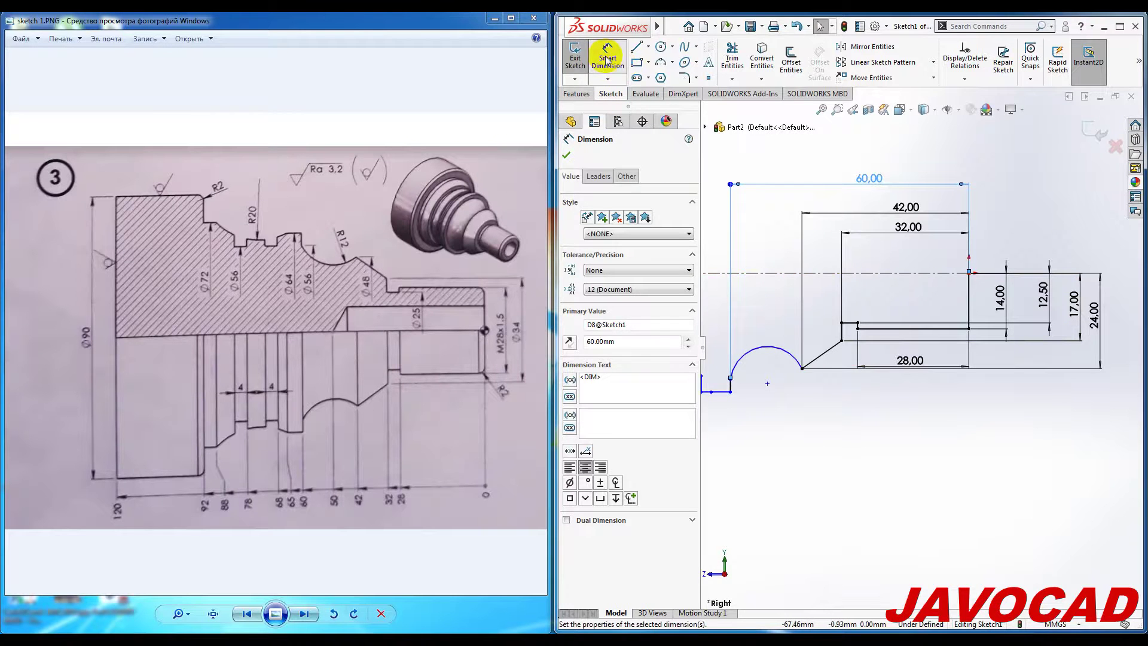
left_click(731, 379)
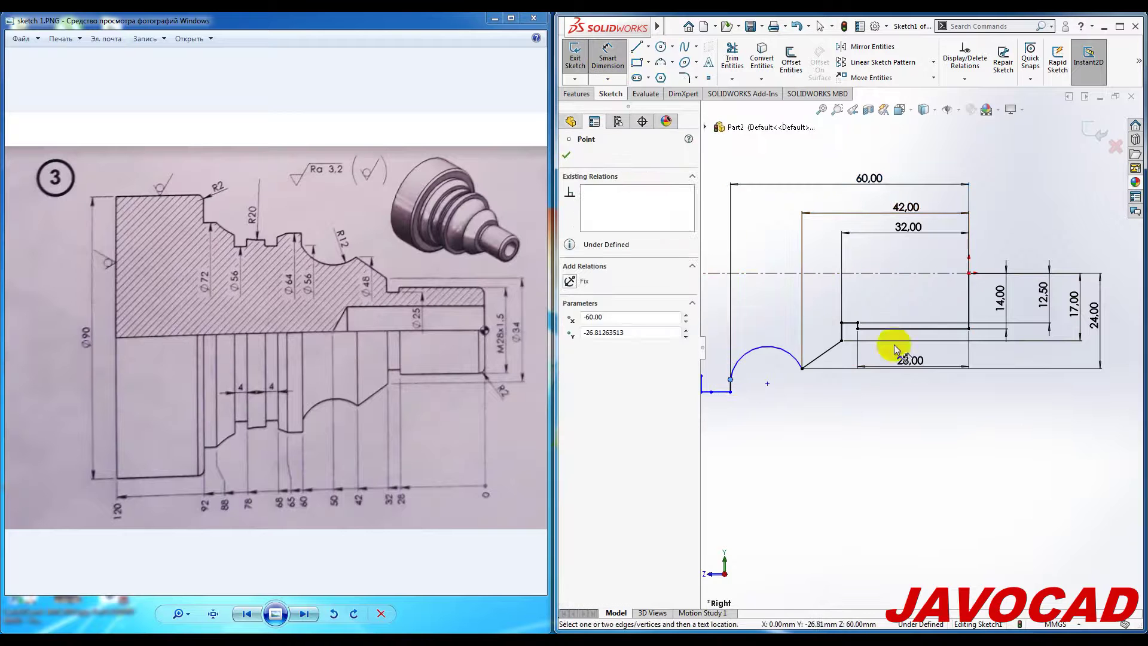
left_click(949, 275)
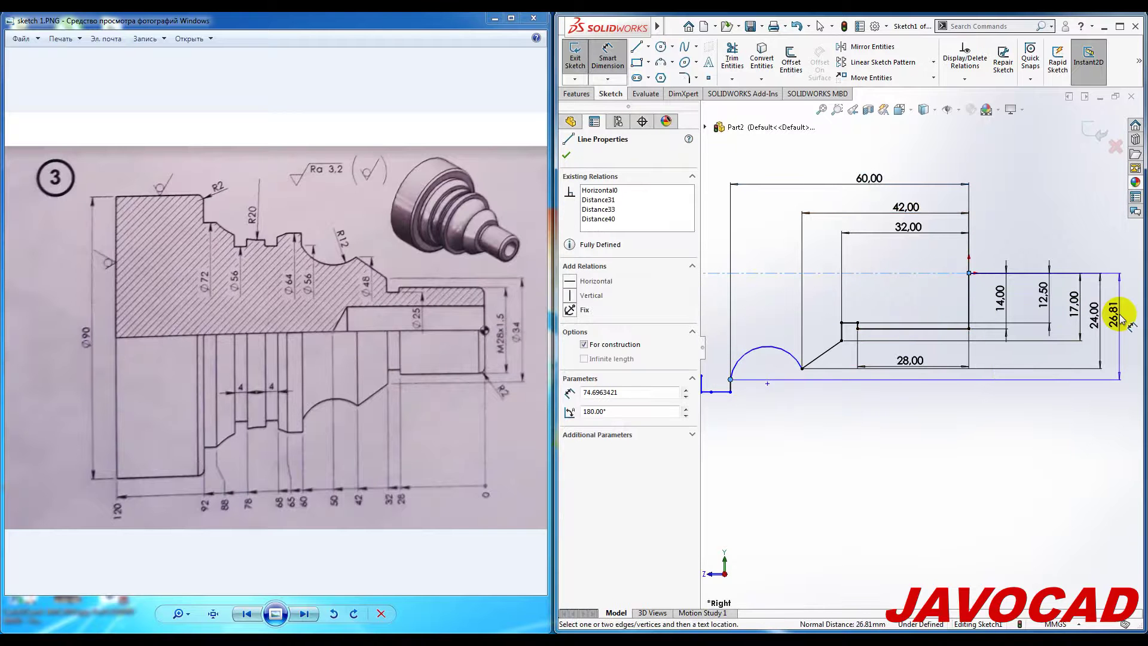
left_click(1120, 314)
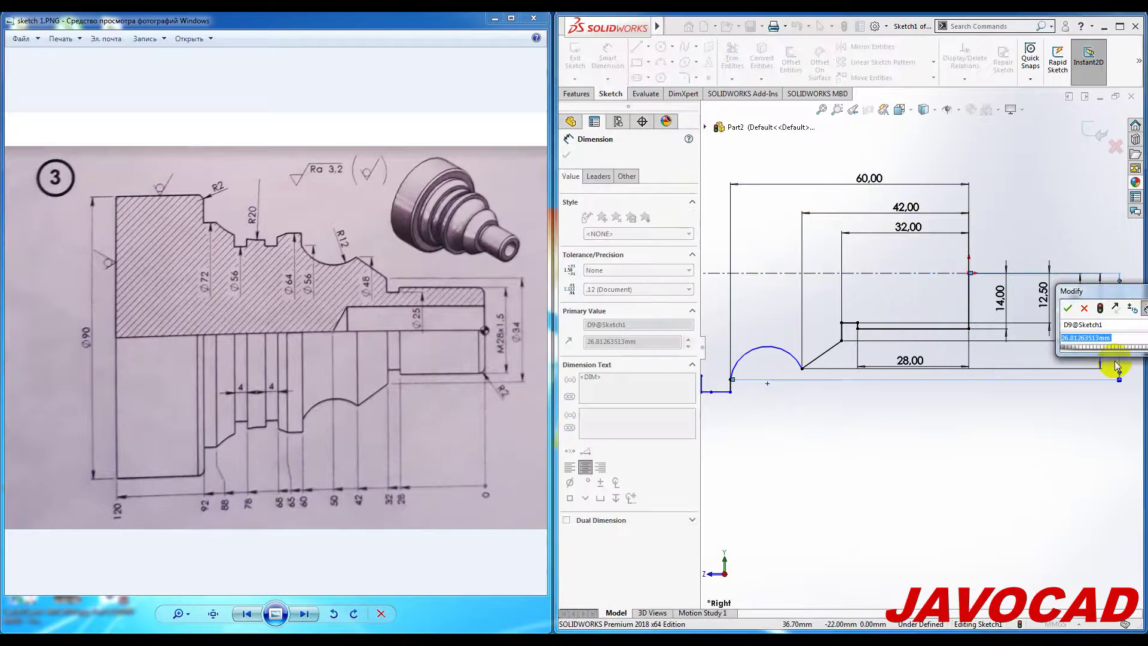
type("28")
key("Return")
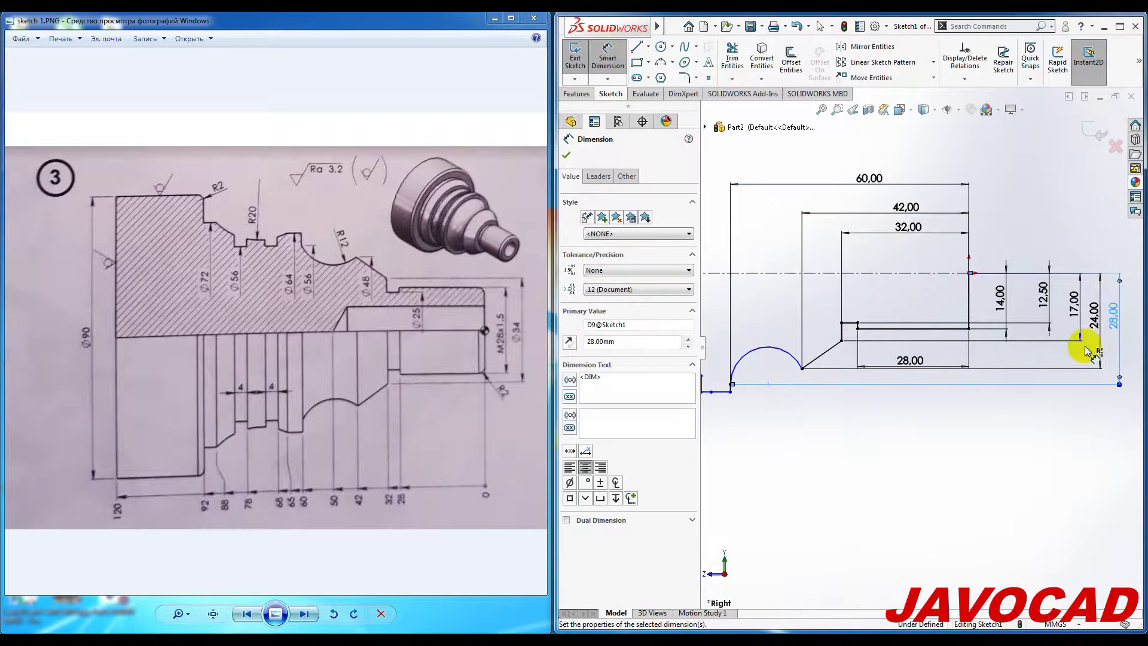
key("Escape")
scroll(788, 374, "down", 4)
scroll(788, 373, "down", 2)
scroll(802, 314, "down", 2)
scroll(979, 371, "up", 2)
scroll(1010, 359, "up", 2)
scroll(1010, 360, "up", 3)
scroll(938, 379, "down", 1)
middle_click_drag(939, 379, 902, 384, "ctrl")
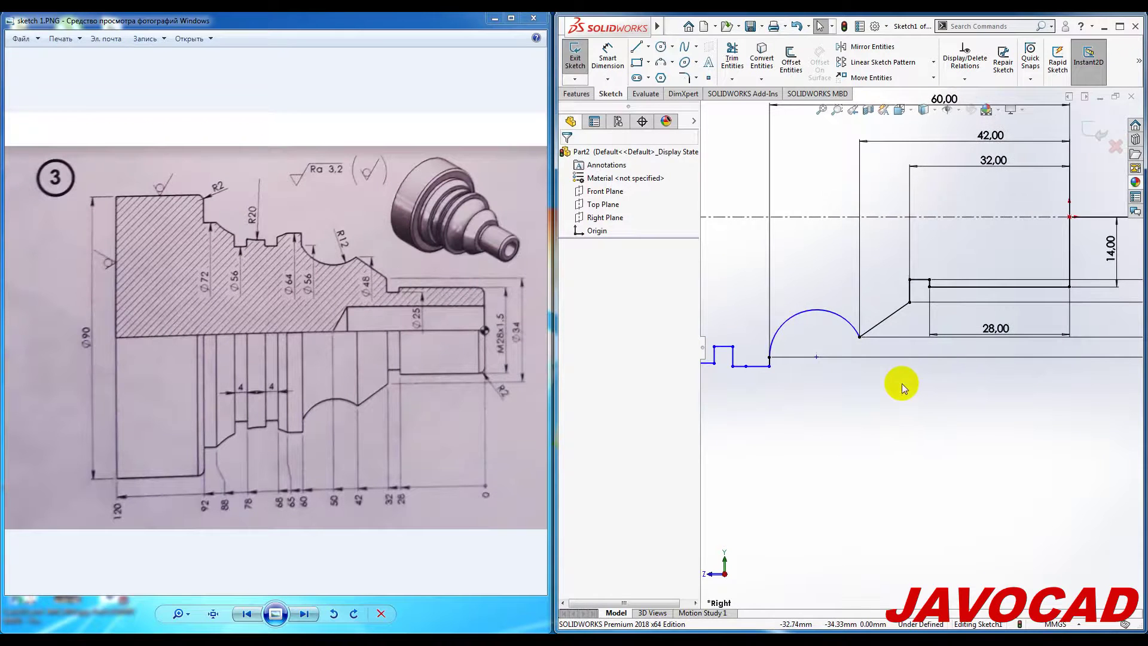
Step: Give the bulge arc a radius of 12 mm
left_click(608, 57)
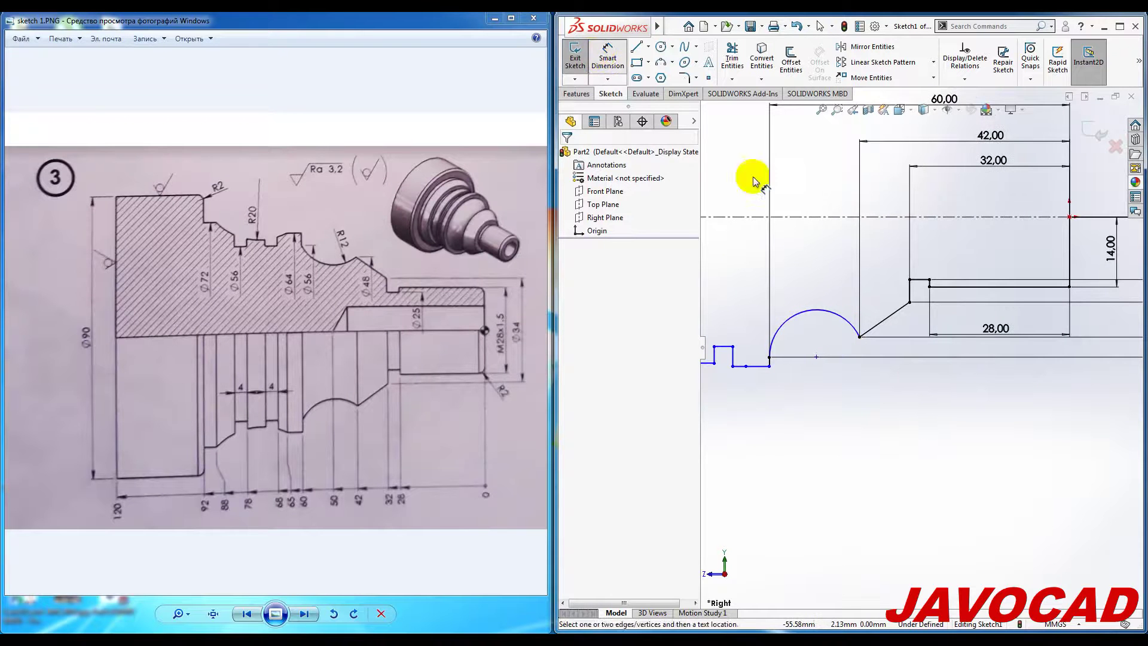
left_click(813, 312)
left_click(801, 281)
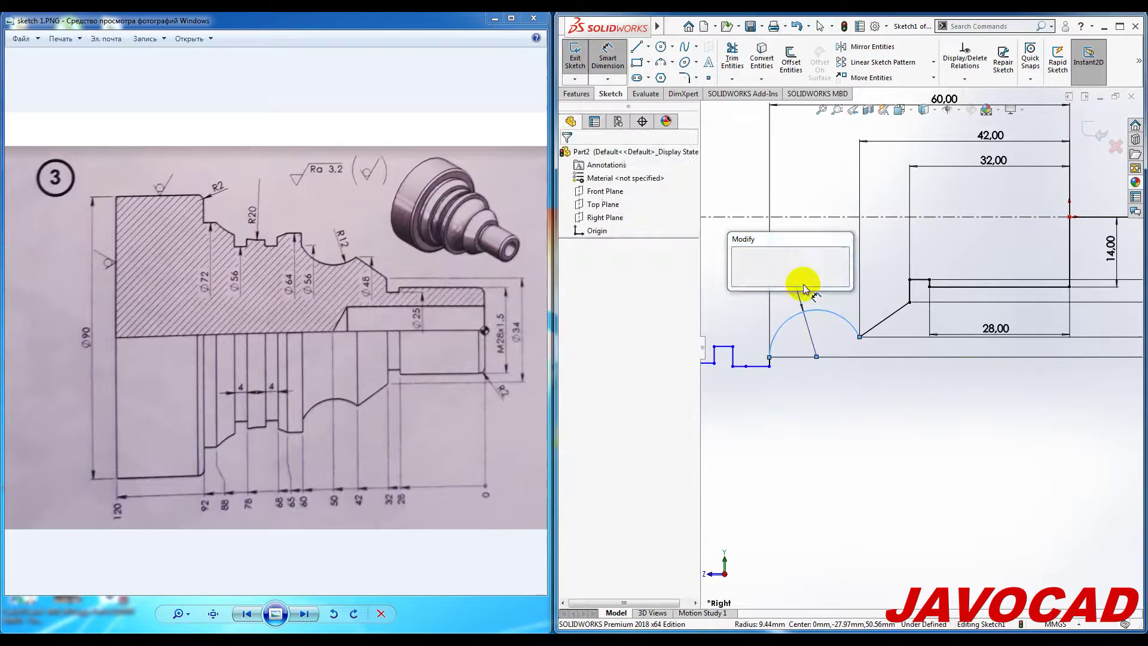
type("12")
key("Return")
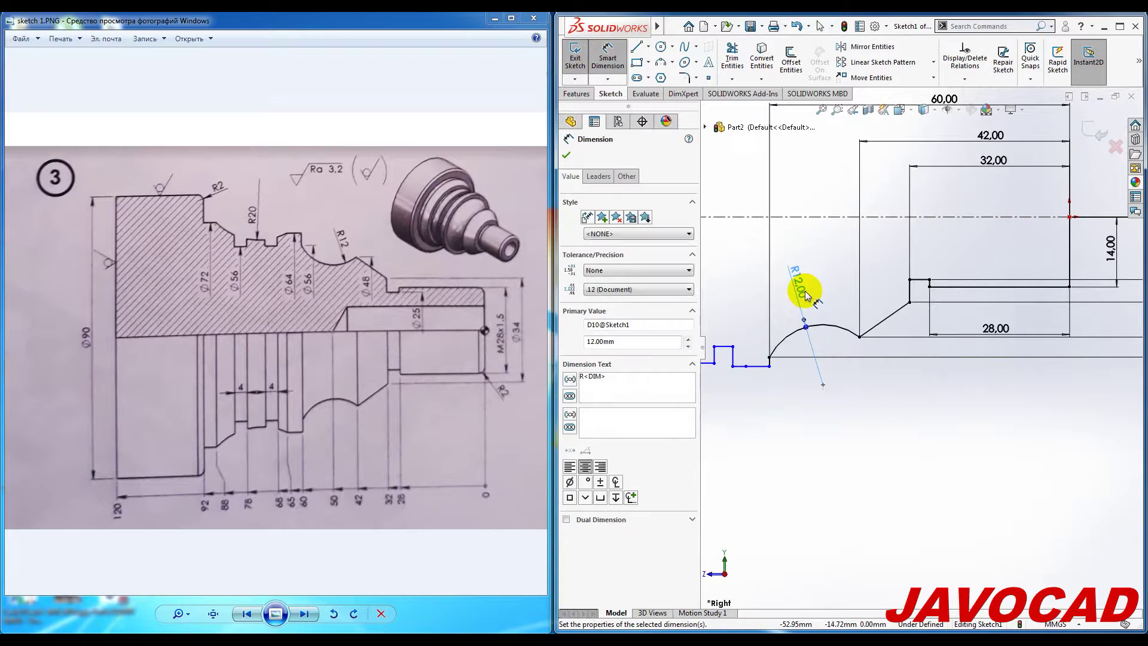
key("Escape")
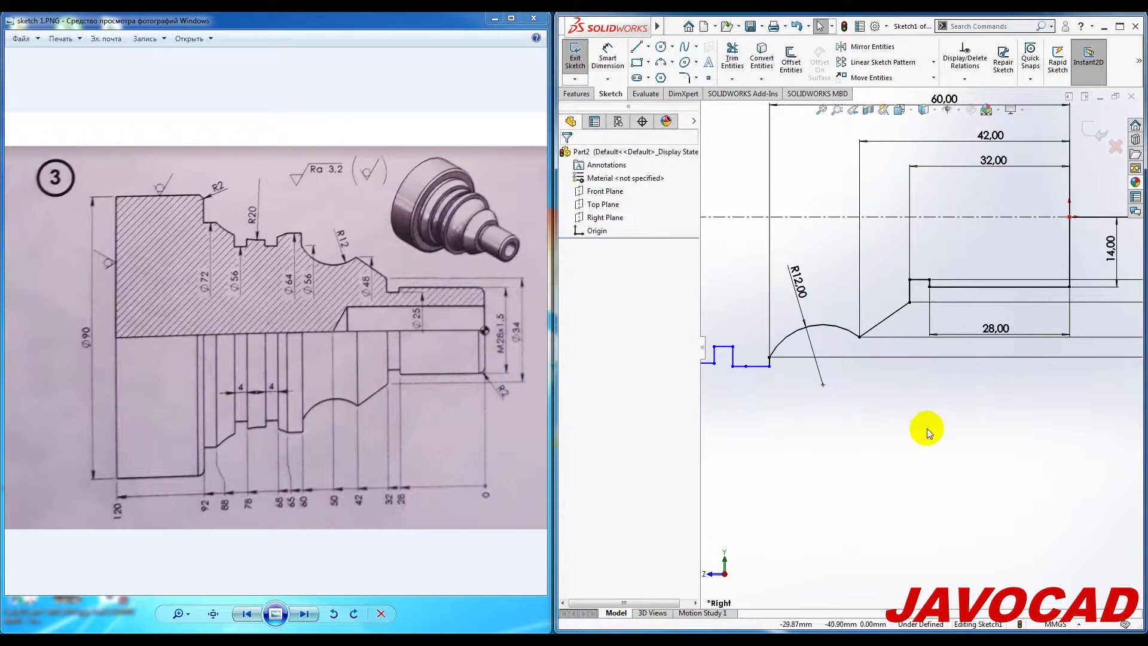
scroll(927, 428, "up", 1)
scroll(961, 431, "up", 2)
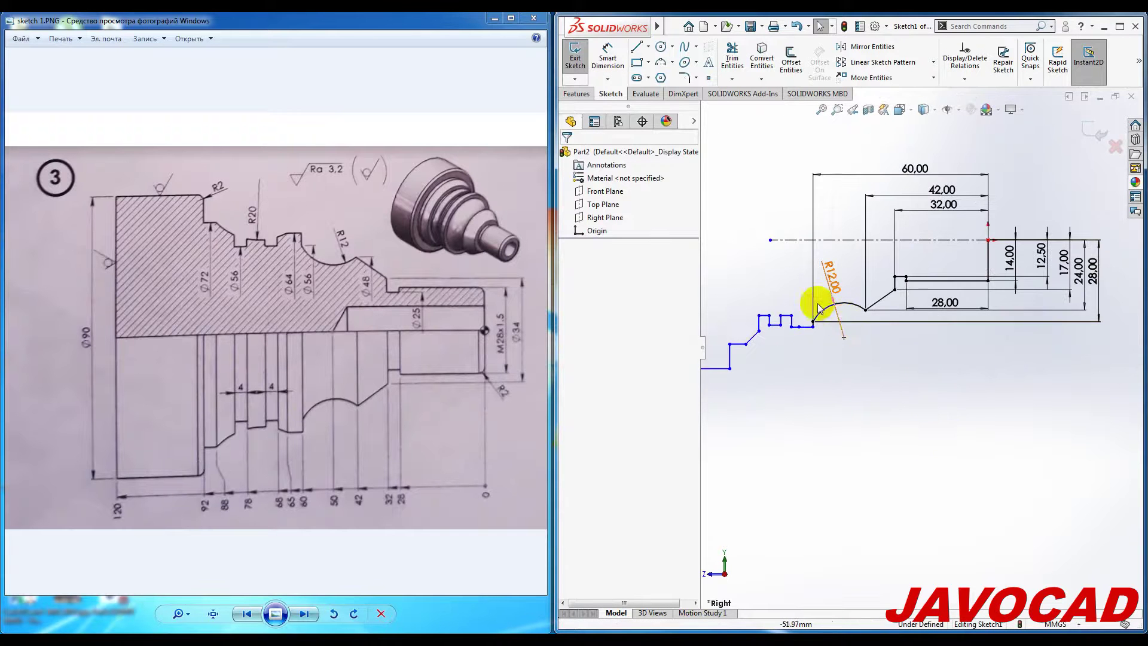
scroll(819, 292, "down", 2)
scroll(821, 375, "down", 2)
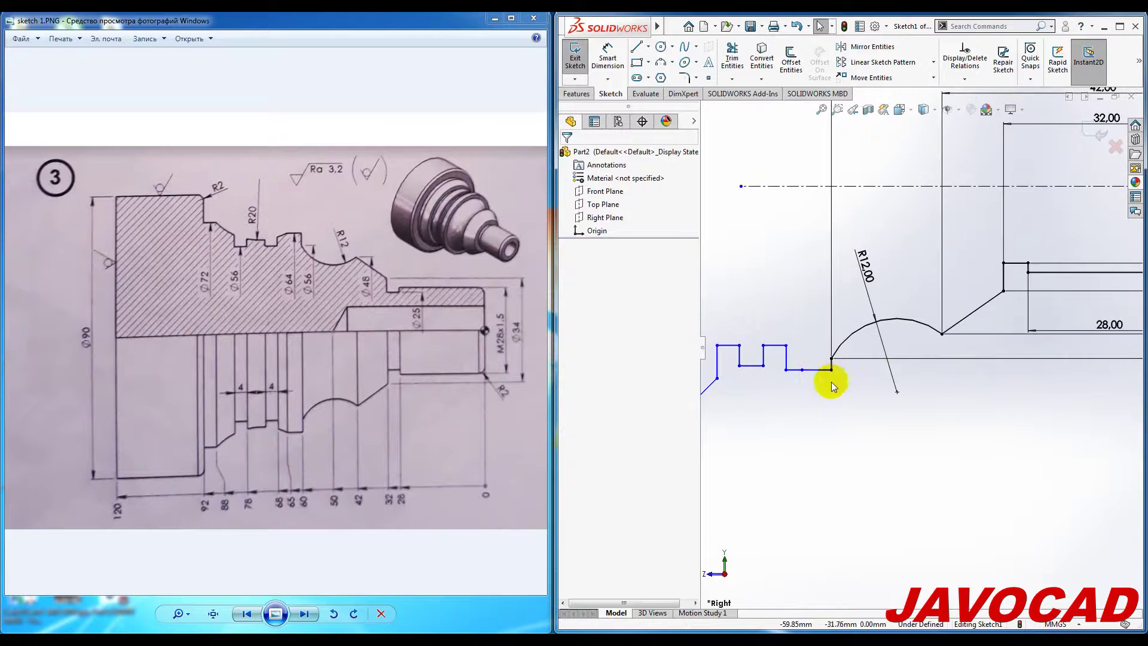
Step: Place the first step corner 65 mm horizontally from the origin
left_click(607, 57)
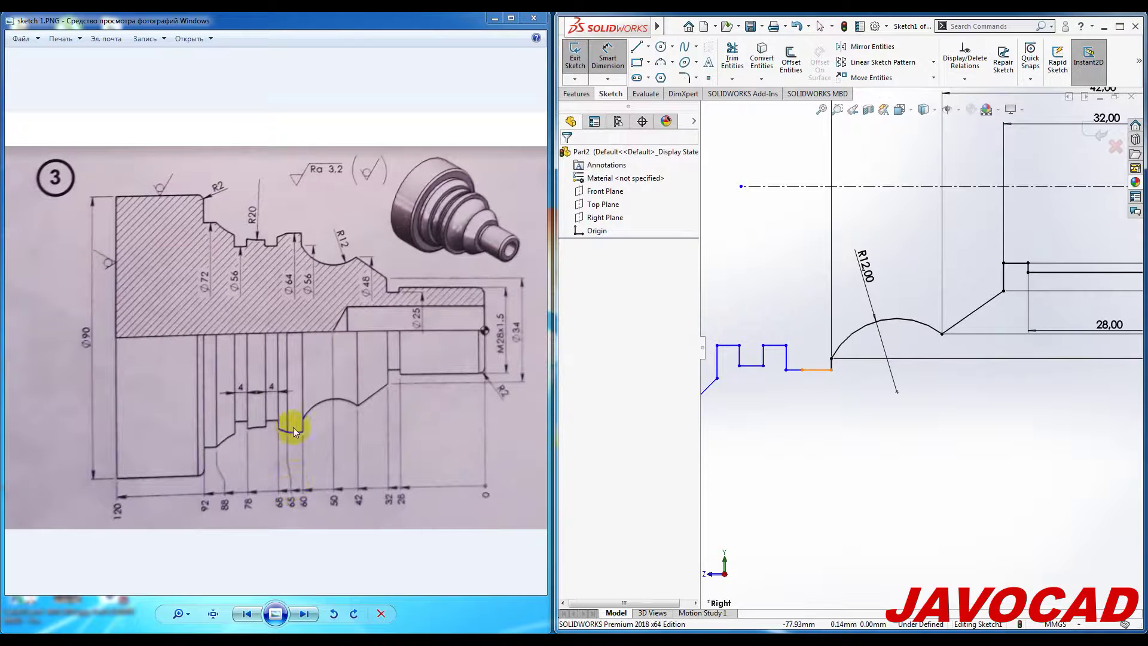
left_click(802, 371)
scroll(919, 346, "up", 3)
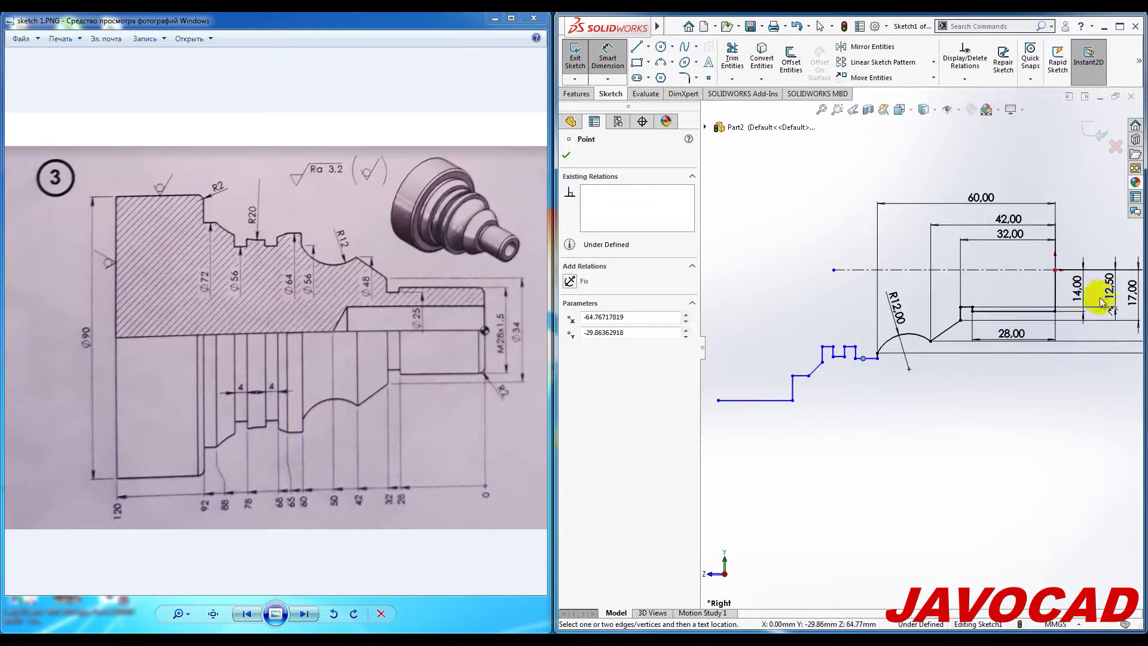
left_click(1056, 270)
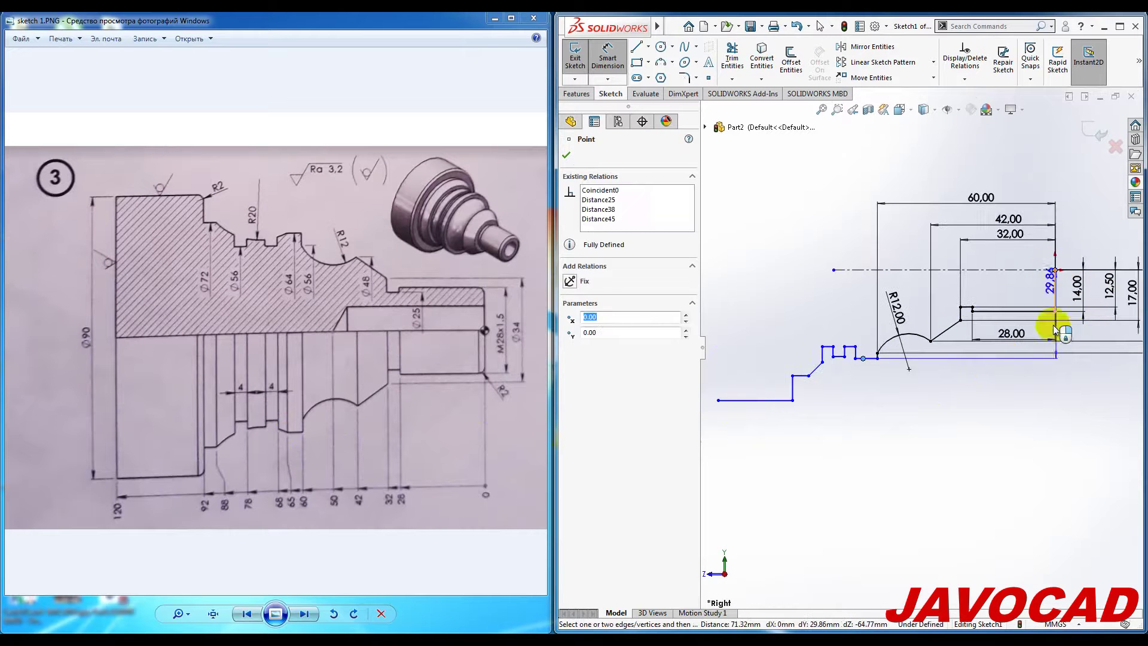
left_click(978, 179)
type("65")
key("Return")
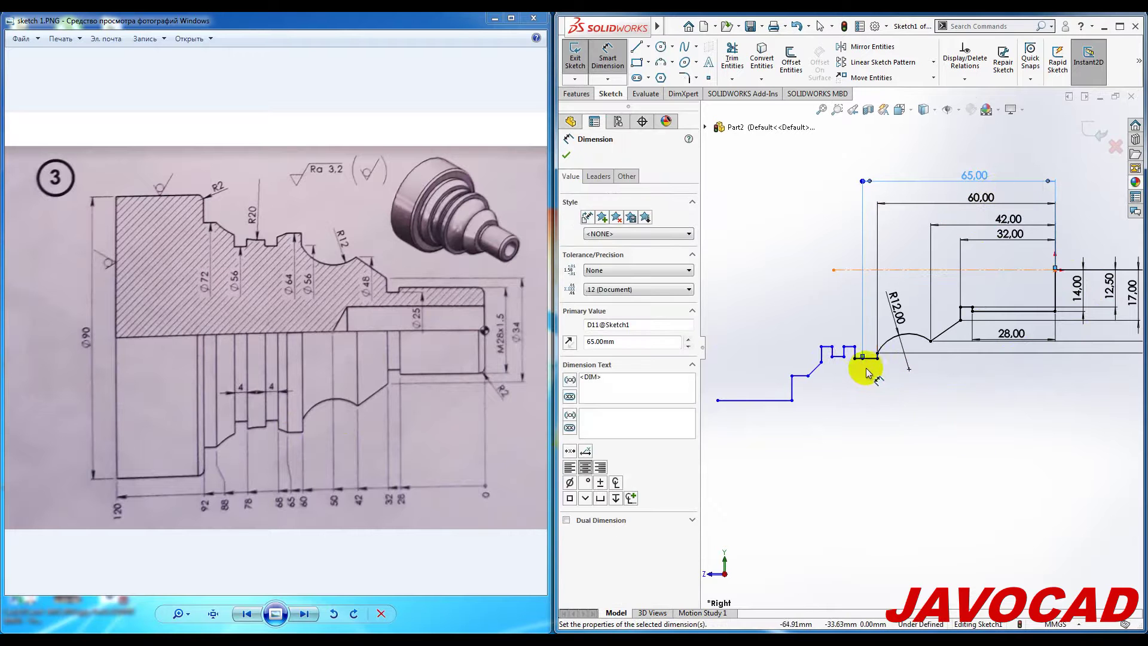
scroll(870, 369, "down", 3)
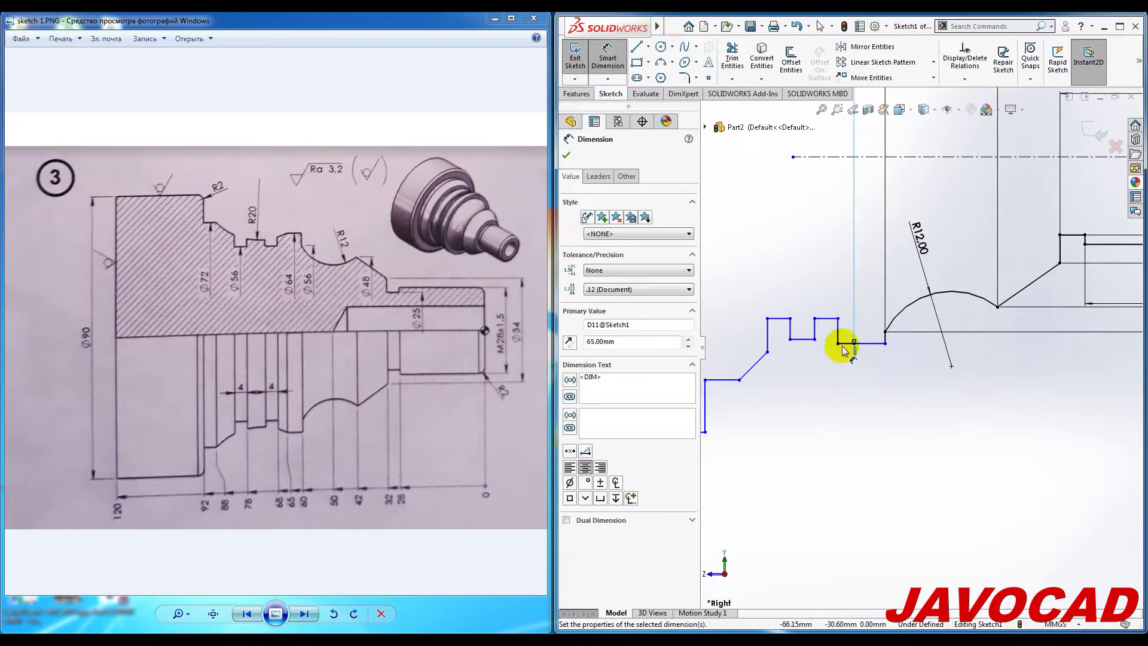
key("Escape")
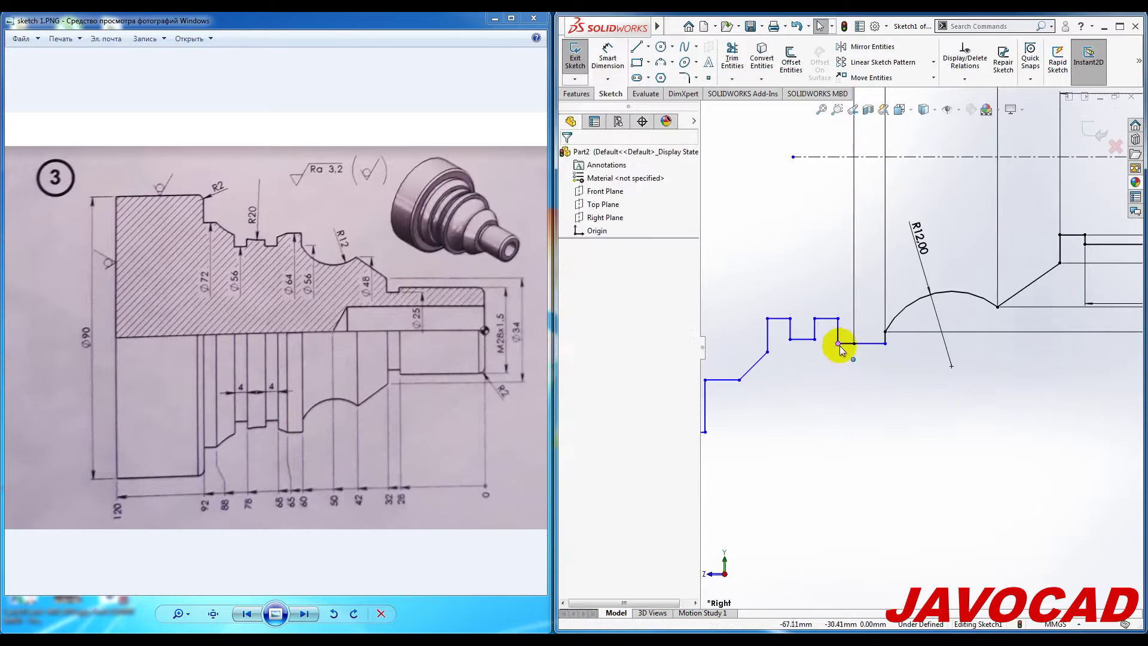
Step: Place the next step corner 68 mm horizontally from the origin
left_click(605, 67)
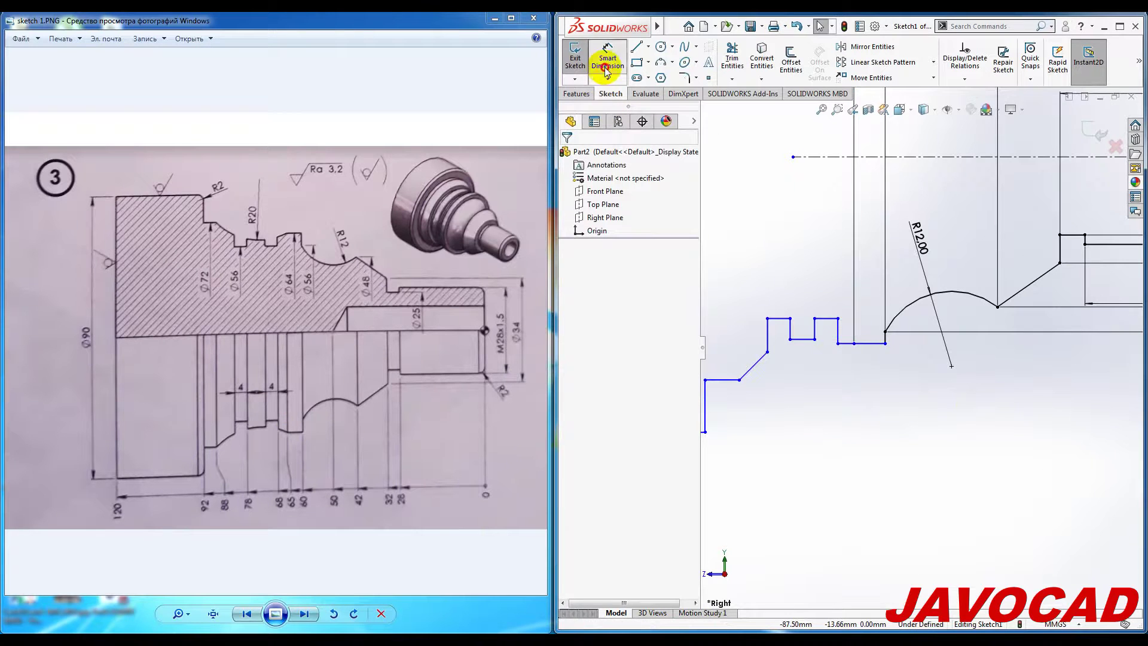
left_click(837, 343)
scroll(920, 347, "up", 3)
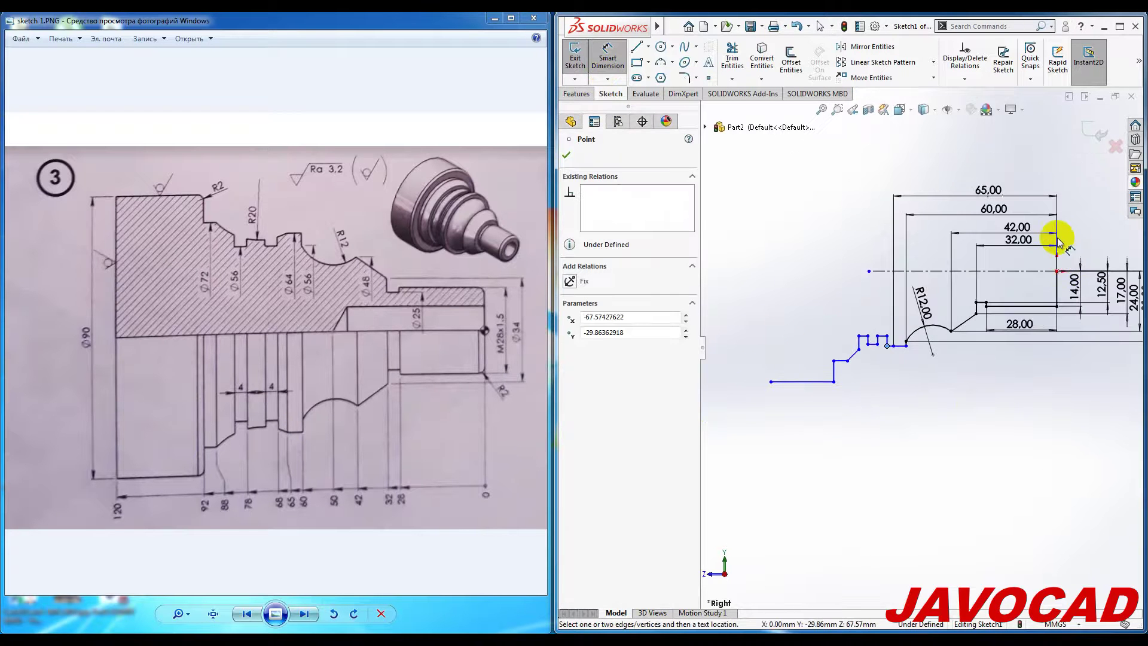
left_click(1057, 272)
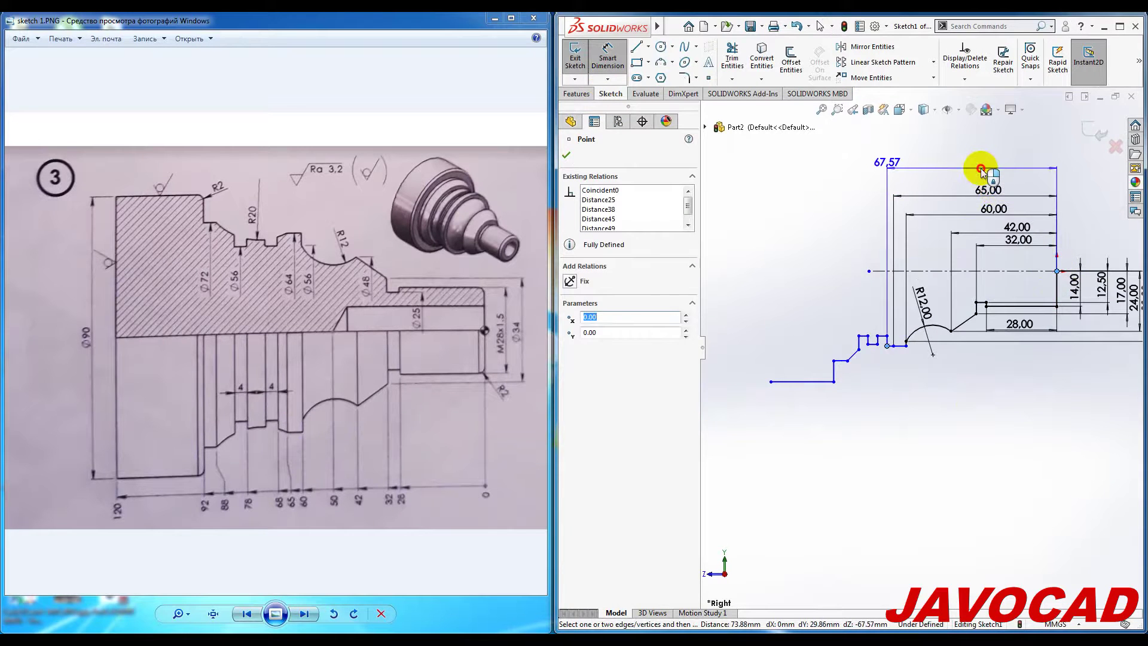
left_click(982, 169)
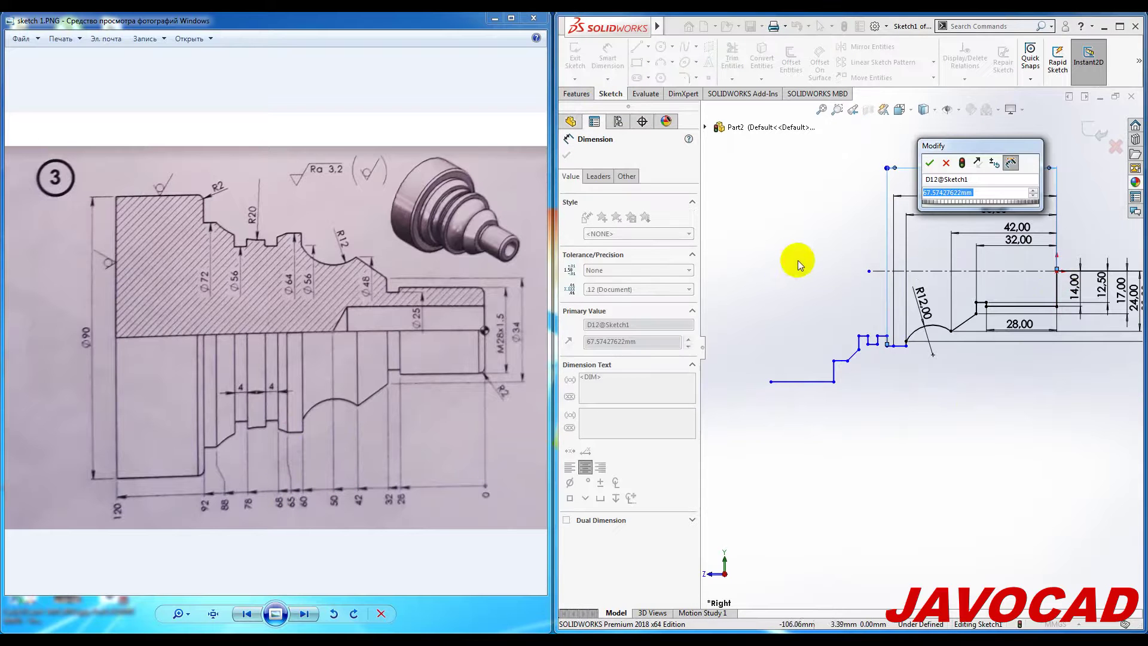
type("68")
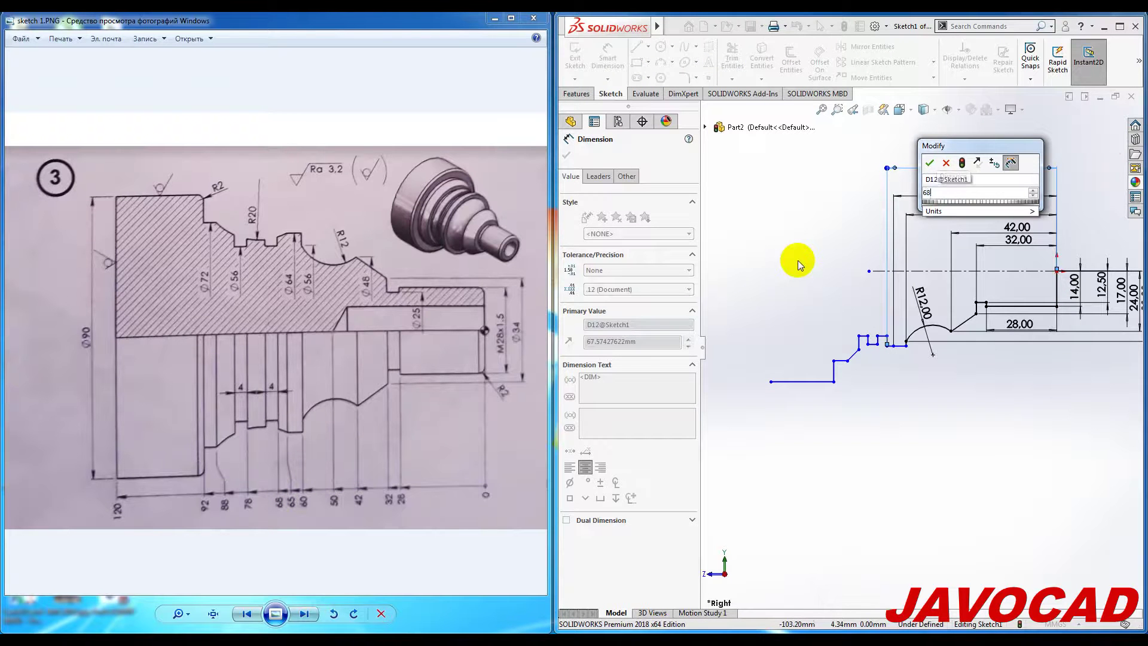
key("Return")
scroll(931, 323, "down", 2)
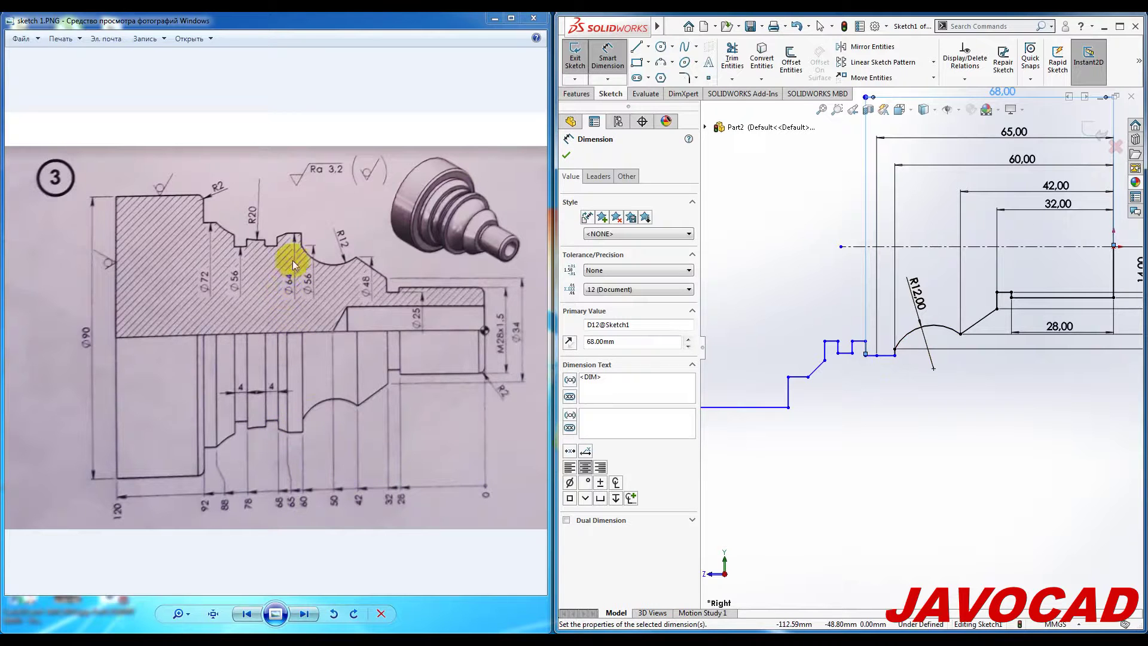
Step: Try a 32 mm height on the bottom line, then undo the redundant dimension
left_click(887, 359)
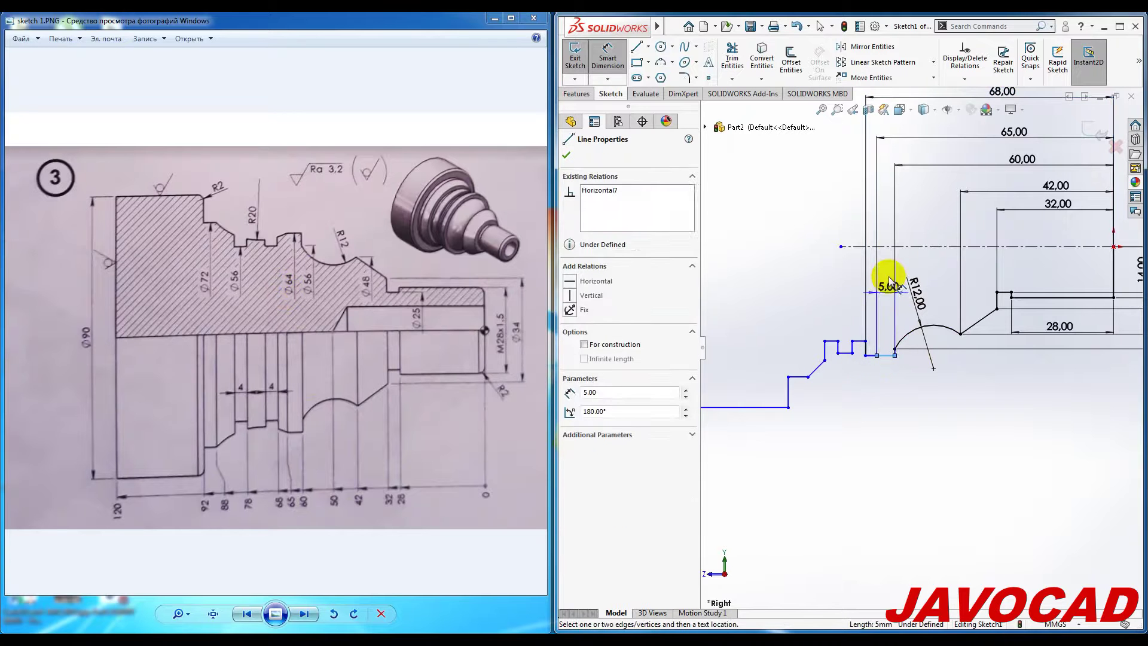
left_click(904, 247)
scroll(921, 344, "up", 2)
scroll(1097, 308, "up", 1)
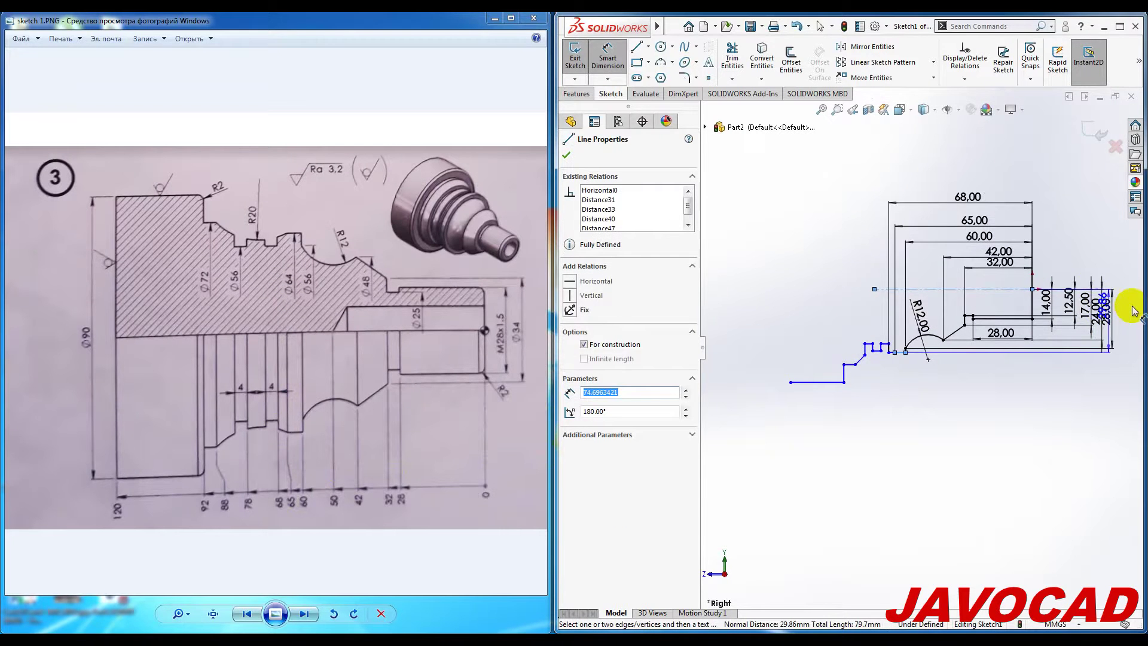
left_click(1124, 304)
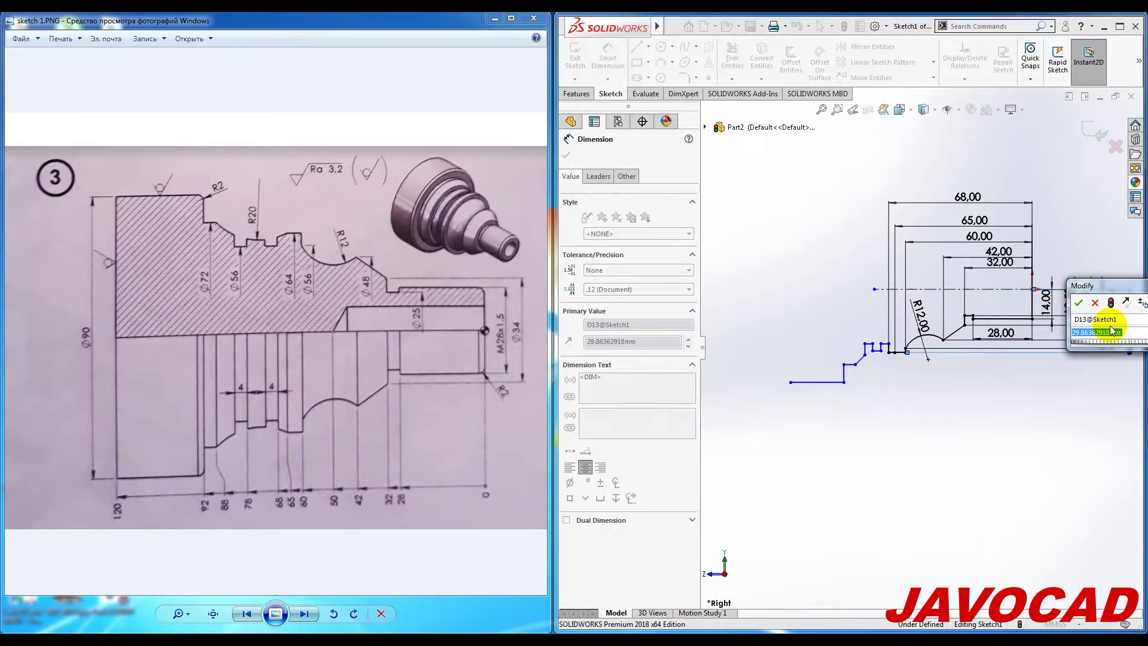
type("32")
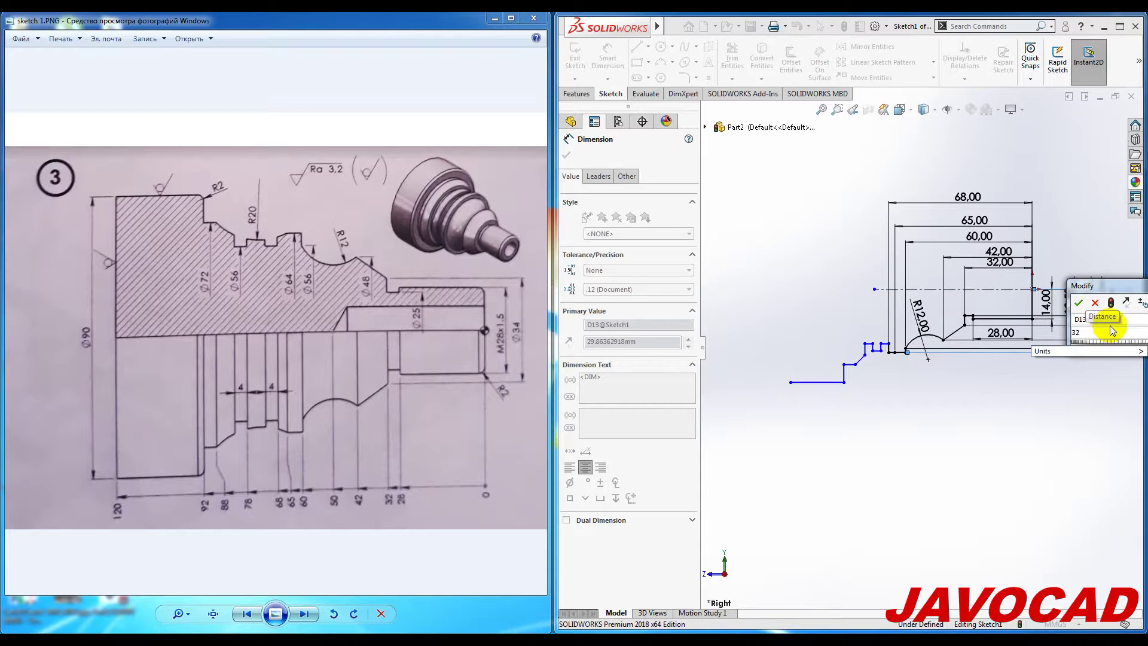
key("Return")
scroll(956, 312, "down", 2)
scroll(933, 347, "down", 1)
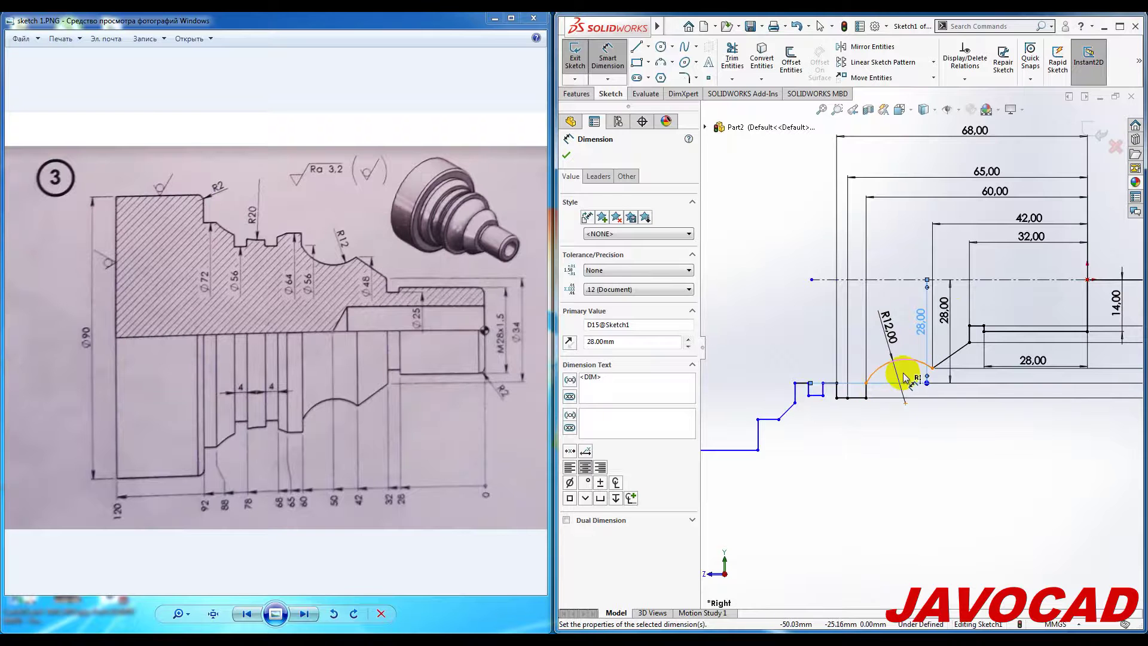
key("ctrl+z")
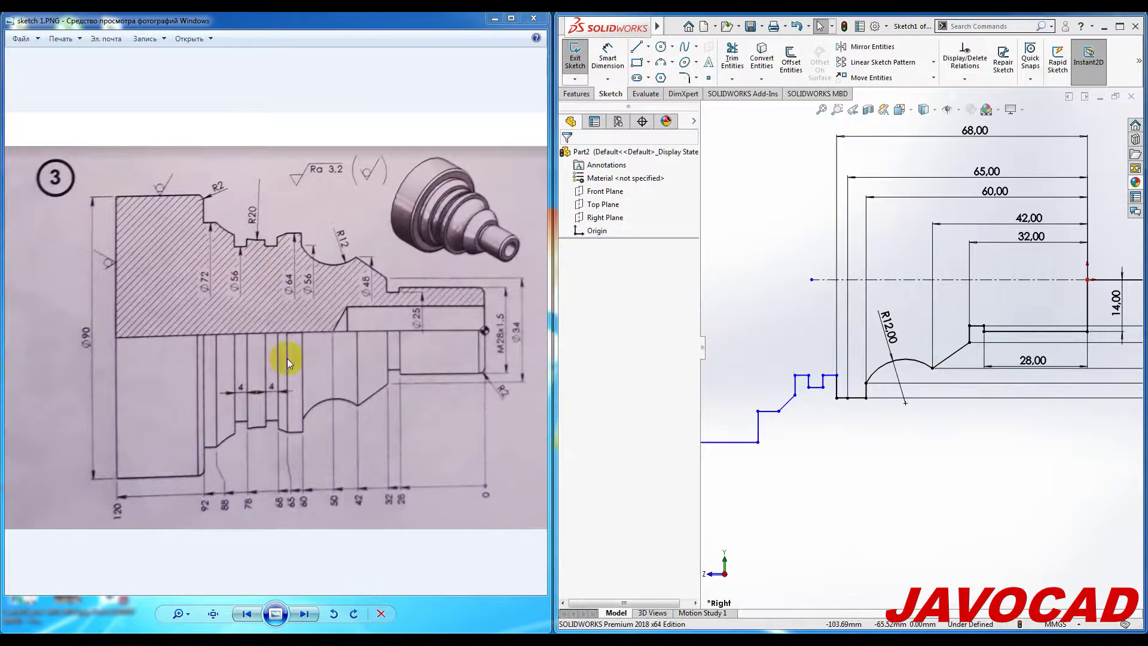
Step: Add two 28 mm height dimensions from the centreline near the bulge arc
left_click(608, 58)
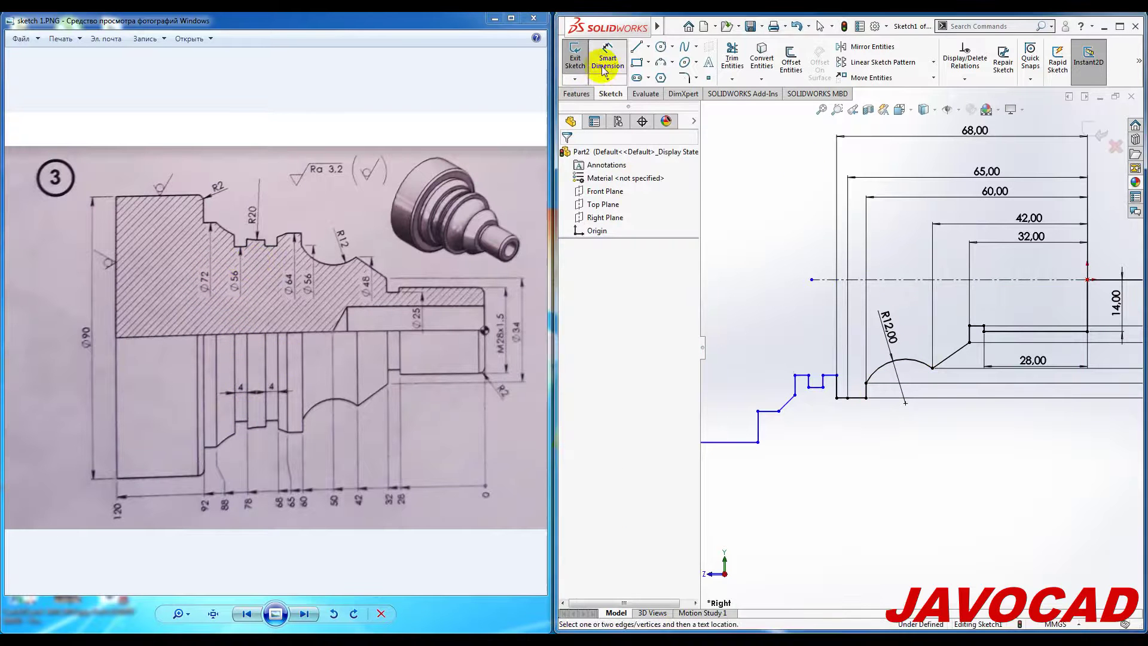
left_click(830, 374)
left_click(833, 280)
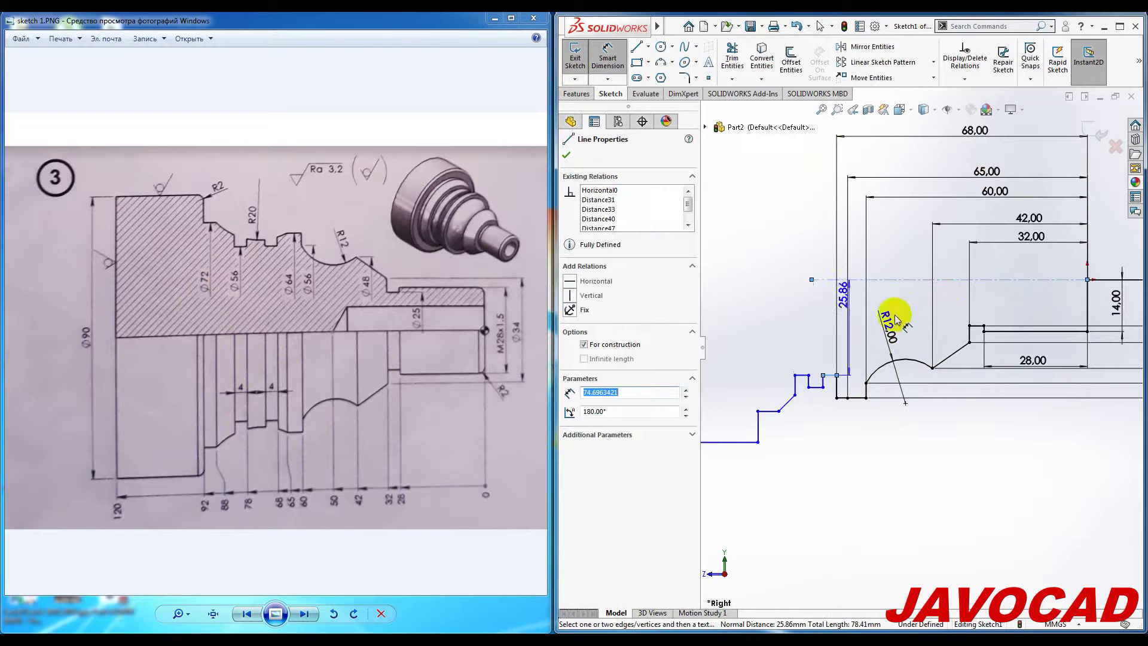
left_click(950, 329)
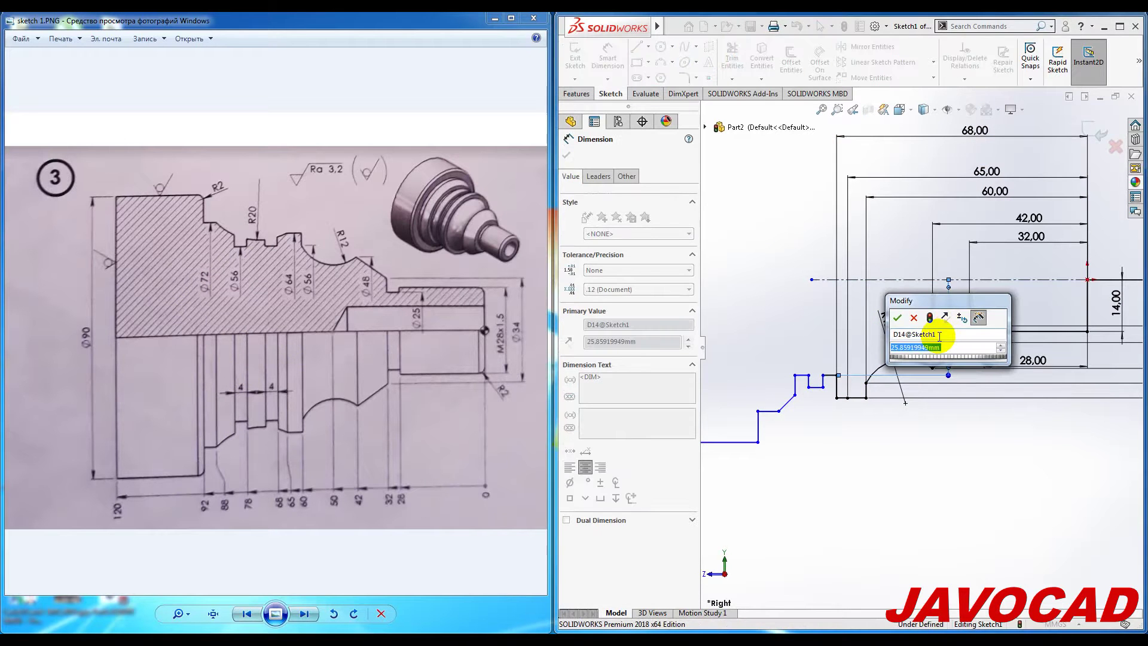
type("28")
key("Return")
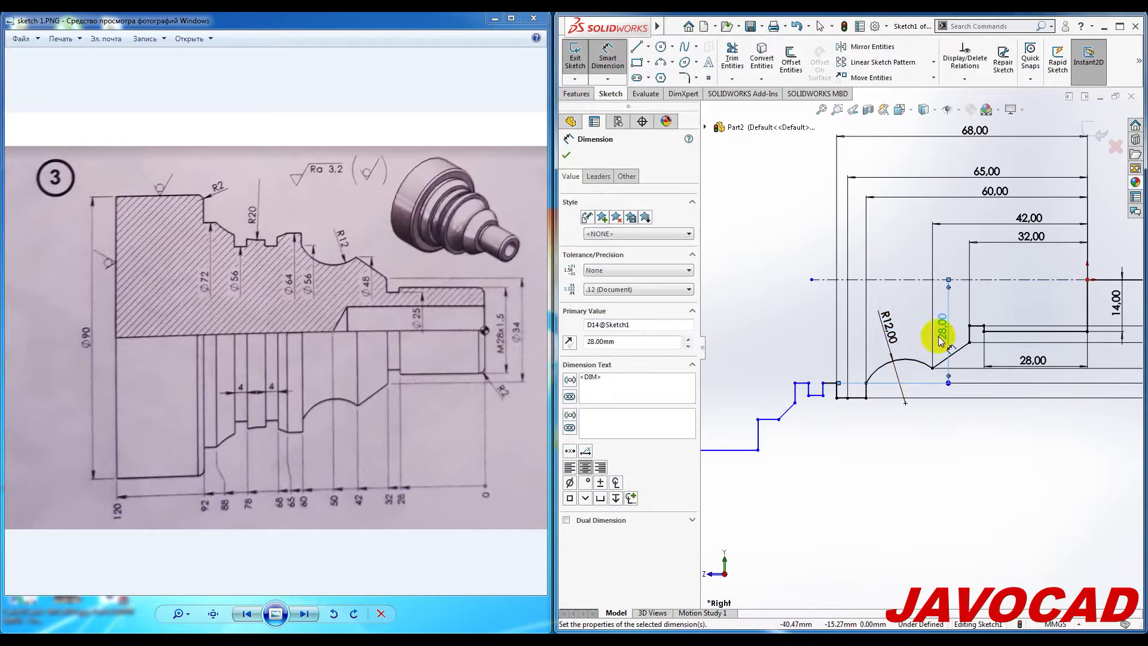
left_click(801, 384)
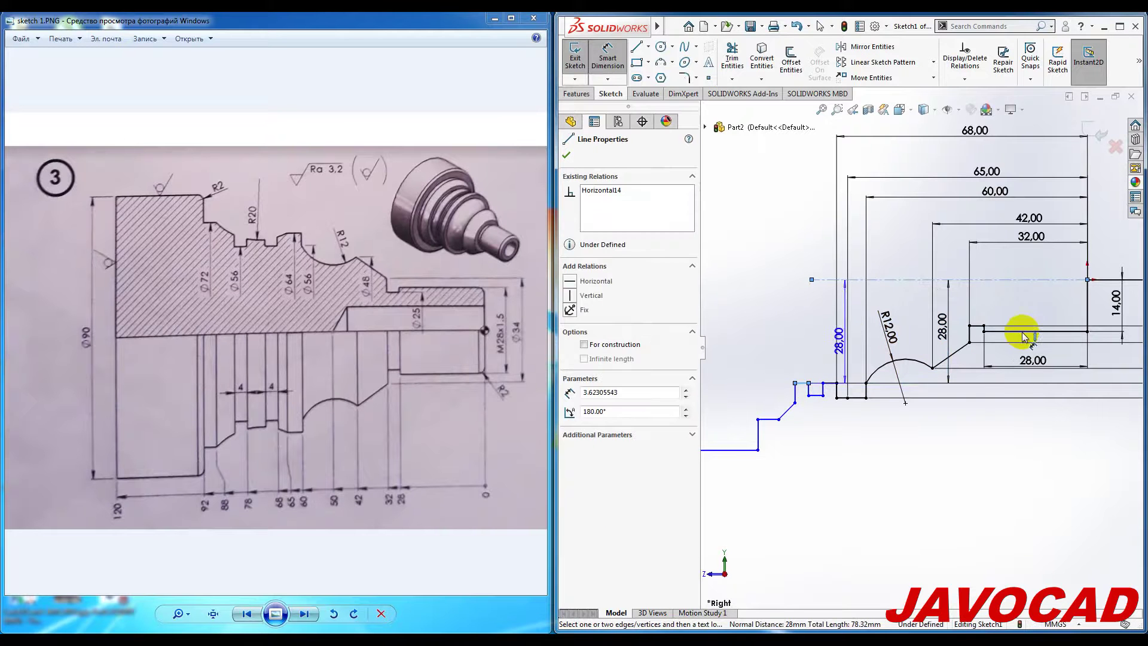
left_click(914, 329)
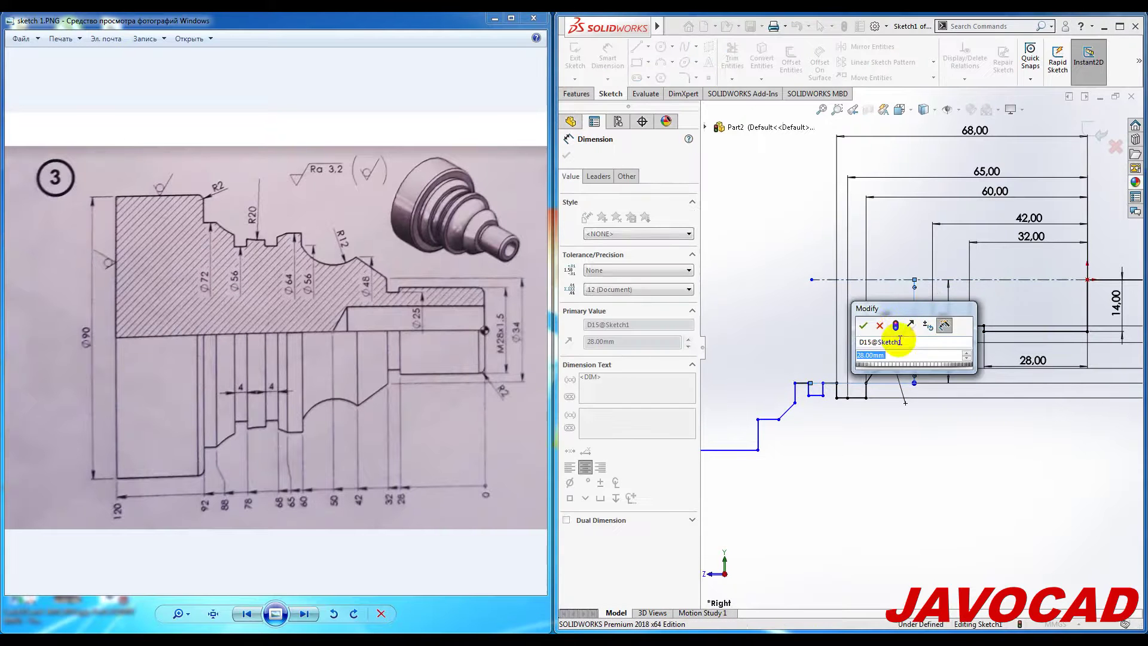
left_click(862, 325)
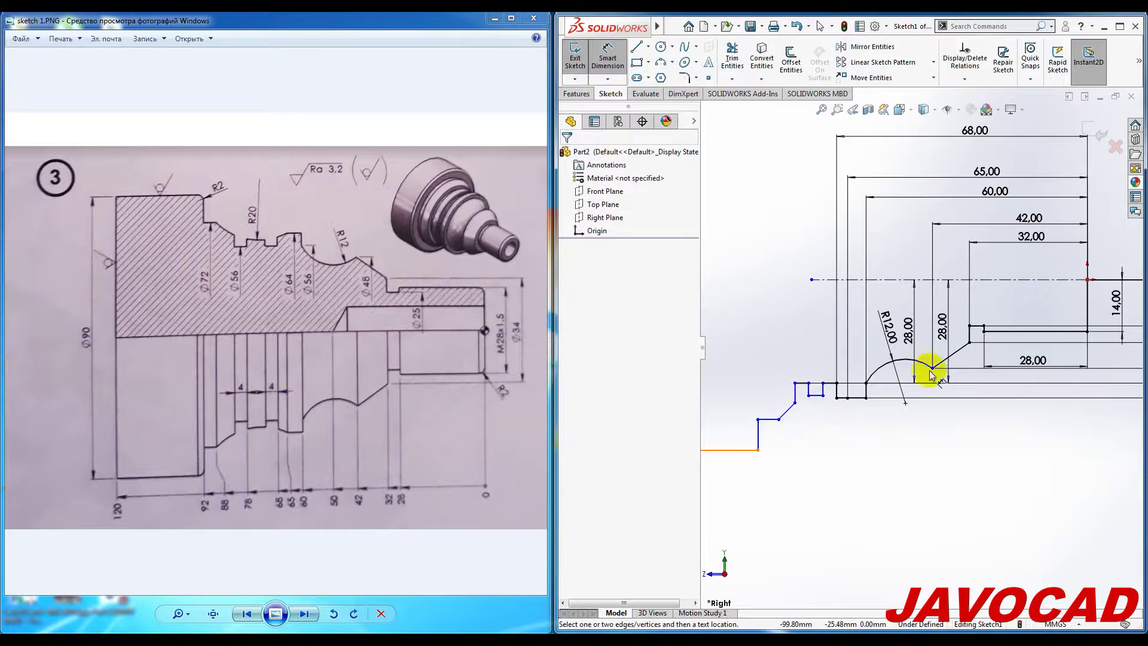
Step: Set both short groove step lines to 4 mm length
left_click(803, 383)
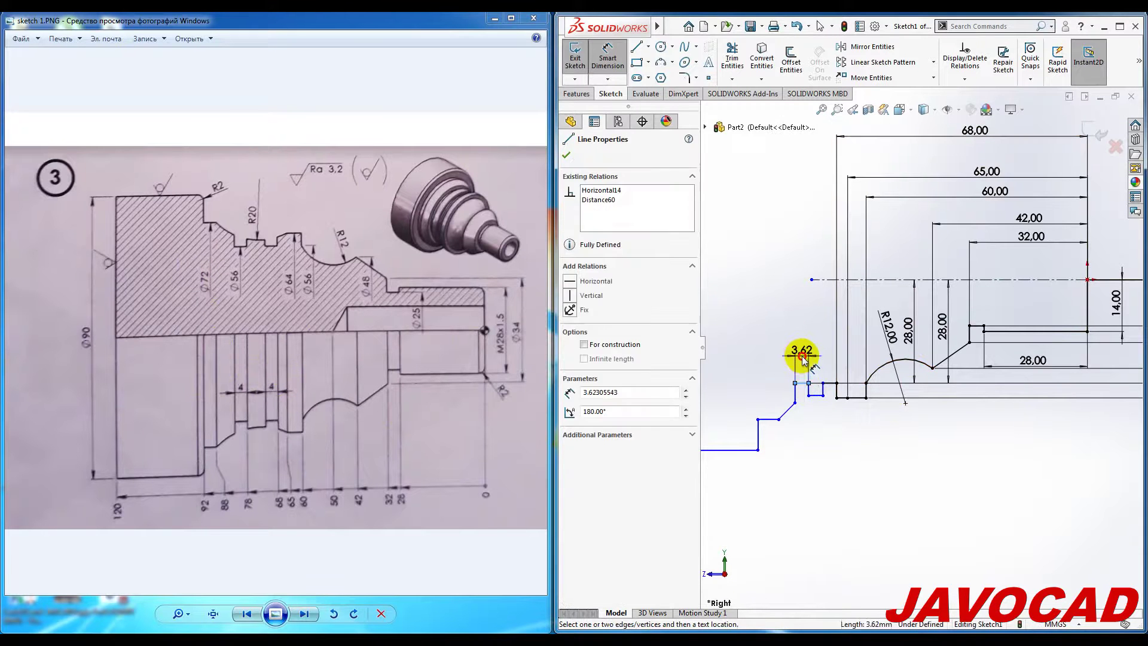
left_click(802, 353)
type("4")
key("Return")
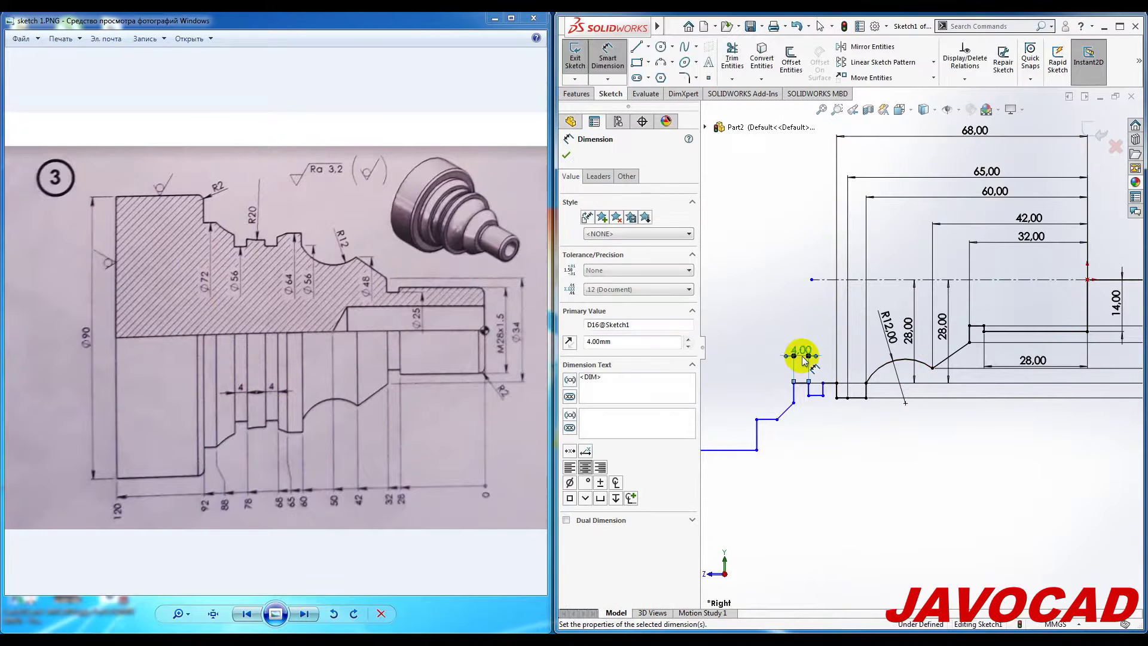
left_click(834, 381)
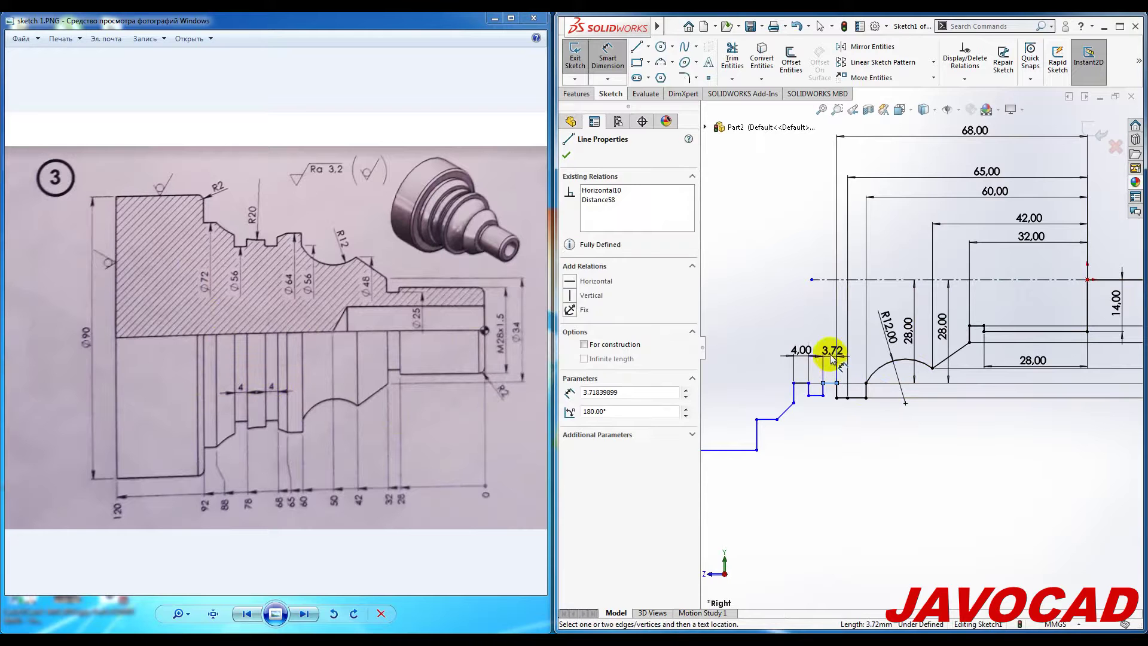
left_click(832, 360)
type("4")
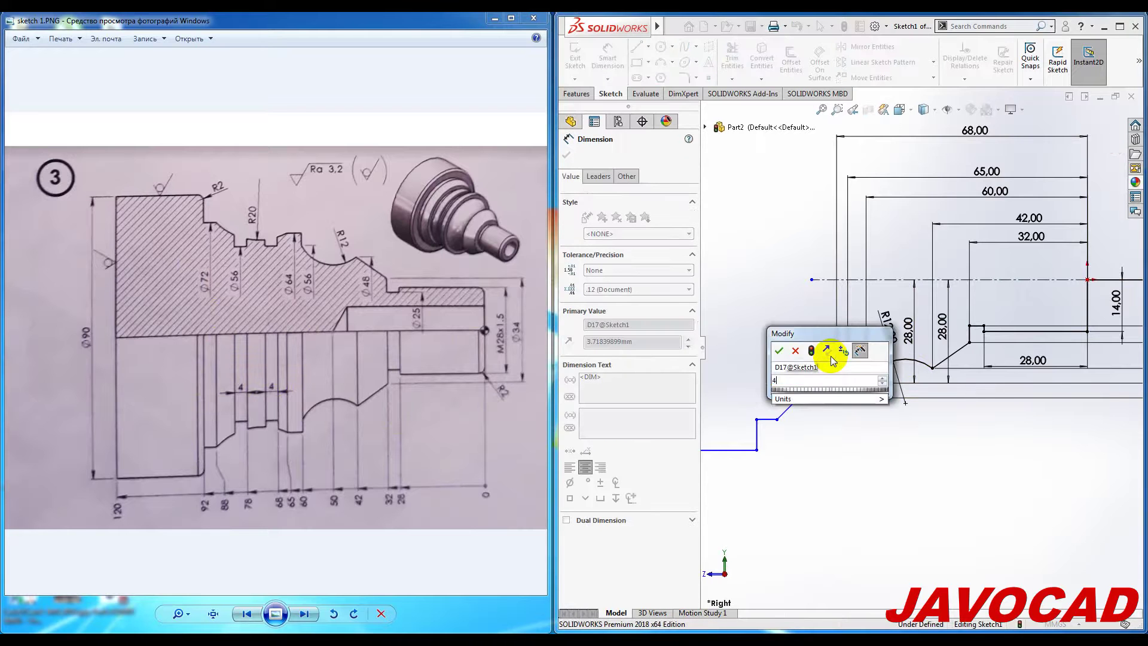
key("Return")
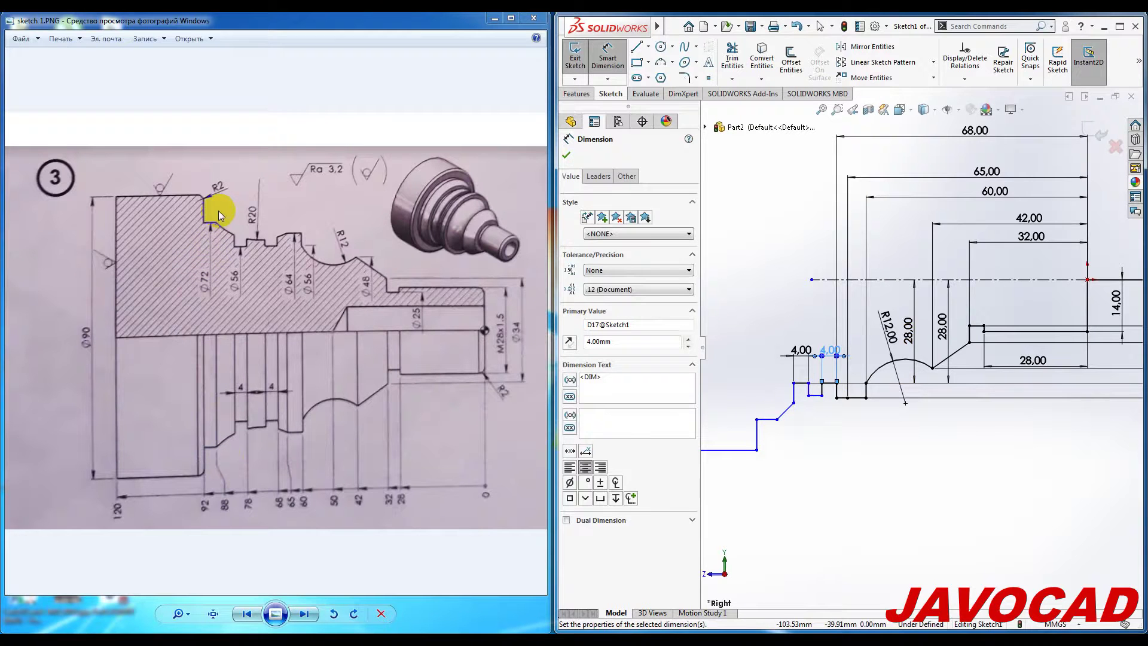
left_click(769, 422)
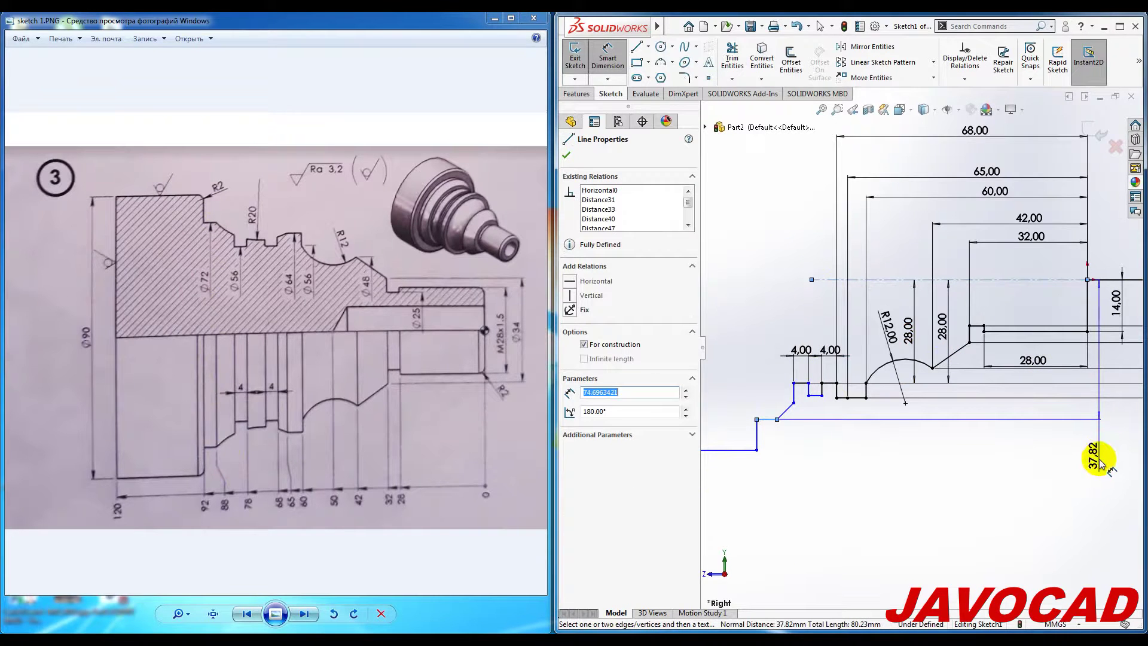
Step: Set the lower step line 36 mm from the axis
left_click(1100, 460)
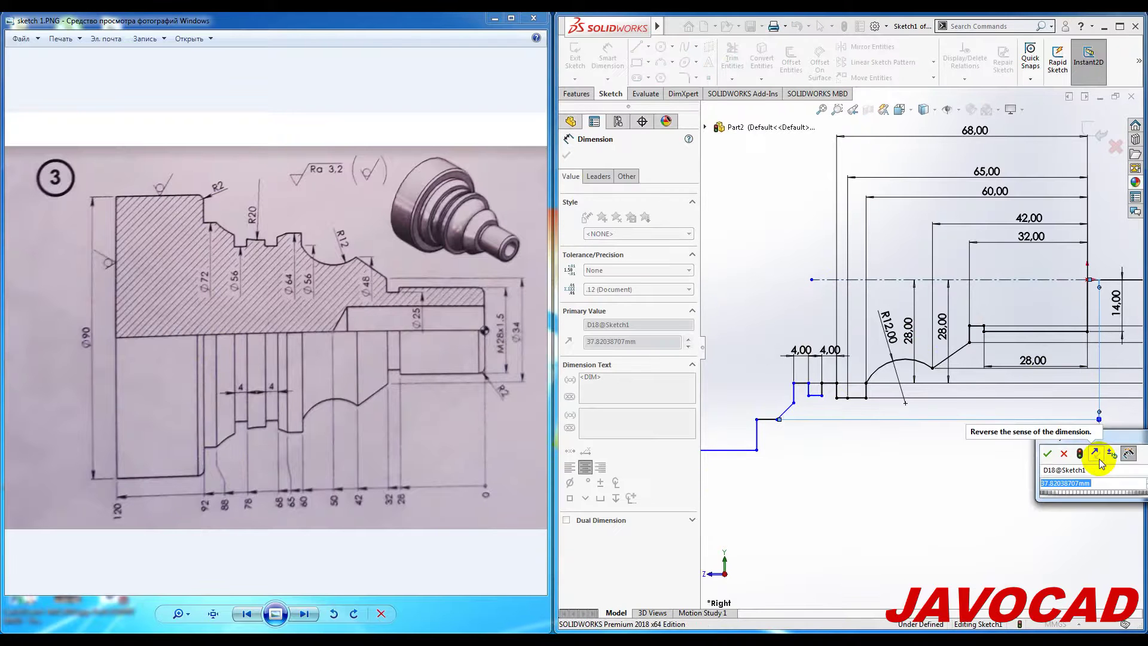
type("36")
key("Return")
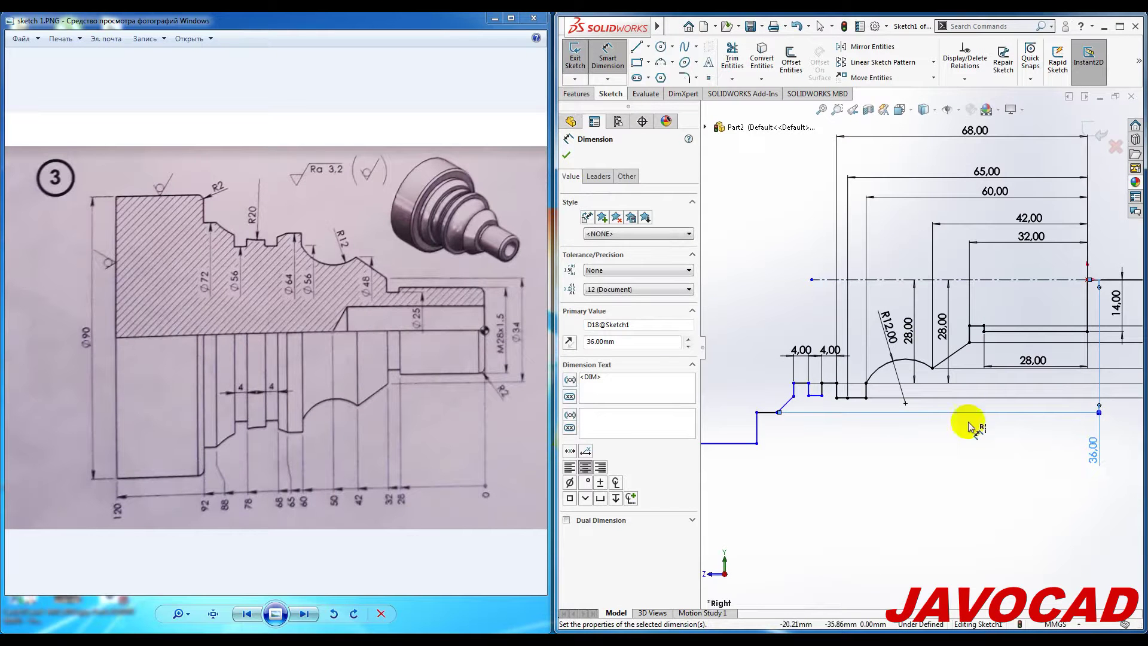
Step: Place the lower step's left corner 88 mm horizontally from the origin
left_click(777, 412)
scroll(778, 411, "down", 3)
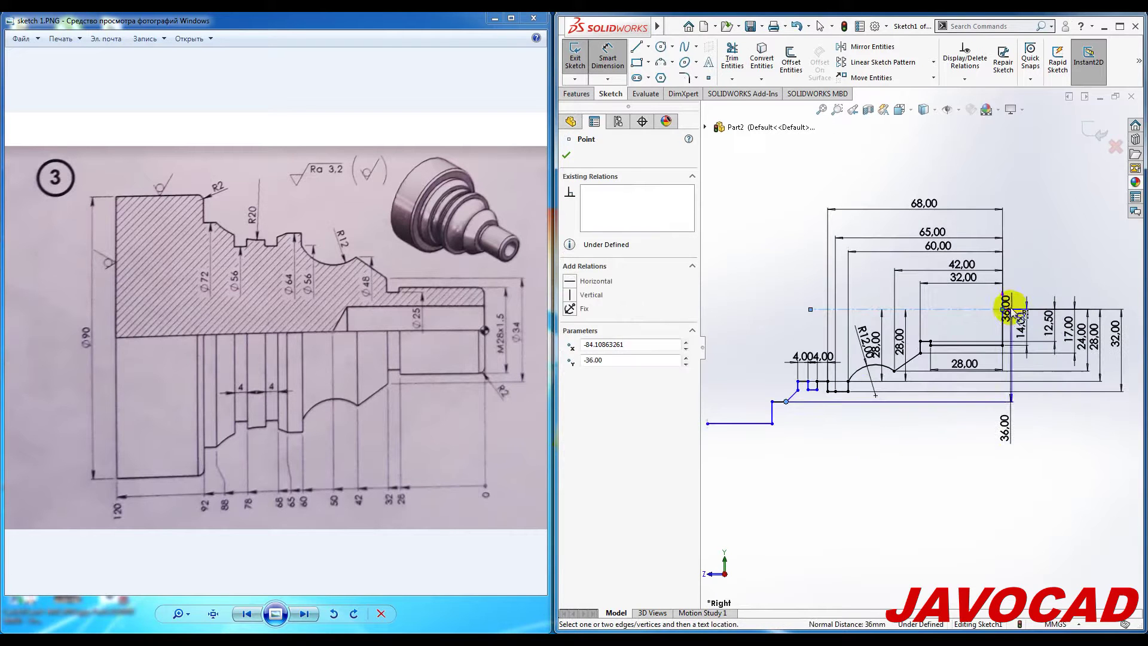
left_click(1003, 310)
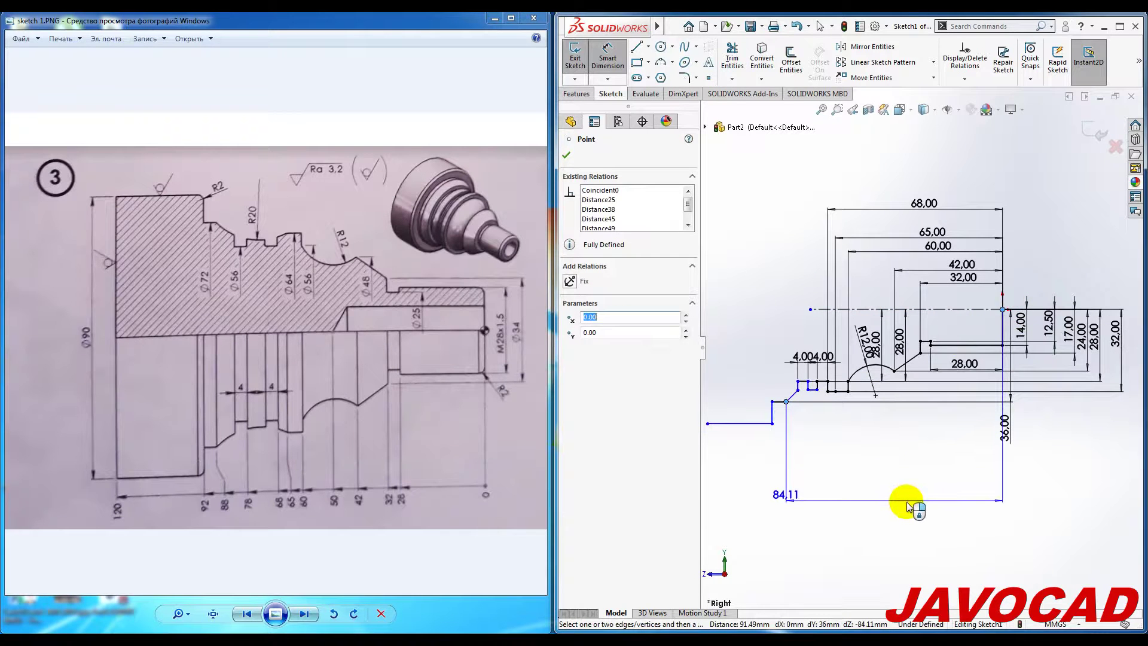
left_click(921, 510)
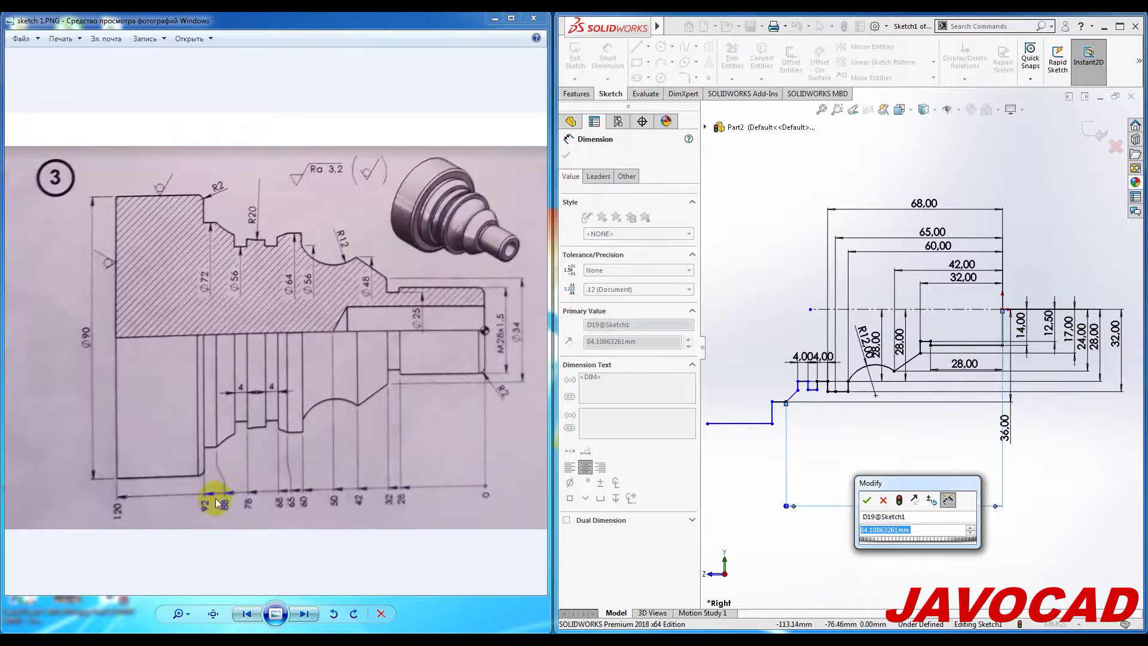
type("88")
key("Return")
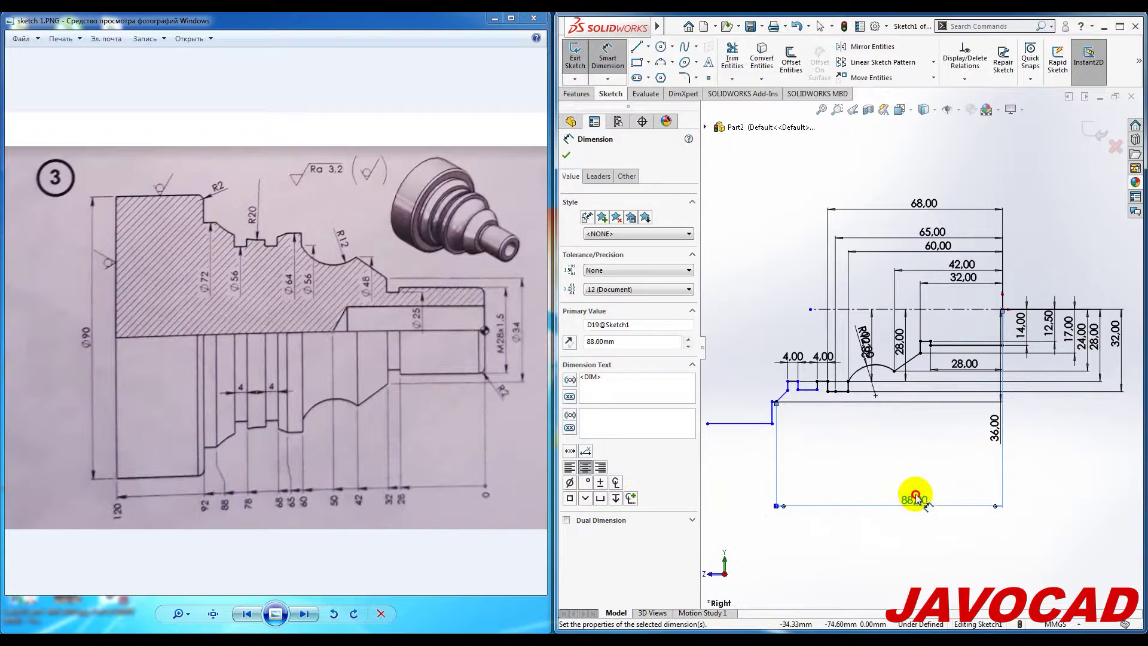
scroll(841, 389, "down", 1)
scroll(845, 396, "down", 1)
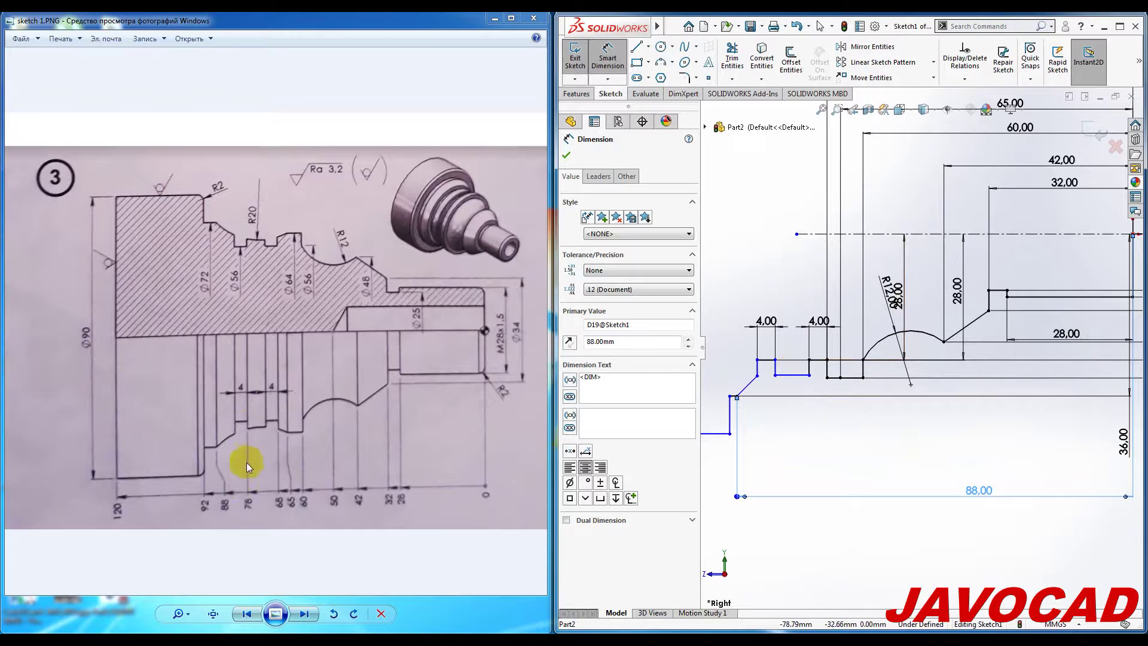
Step: Start a horizontal dimension from the small step vertex to the origin
left_click(774, 376)
scroll(883, 385, "up", 1)
scroll(955, 371, "up", 1)
scroll(923, 347, "up", 1)
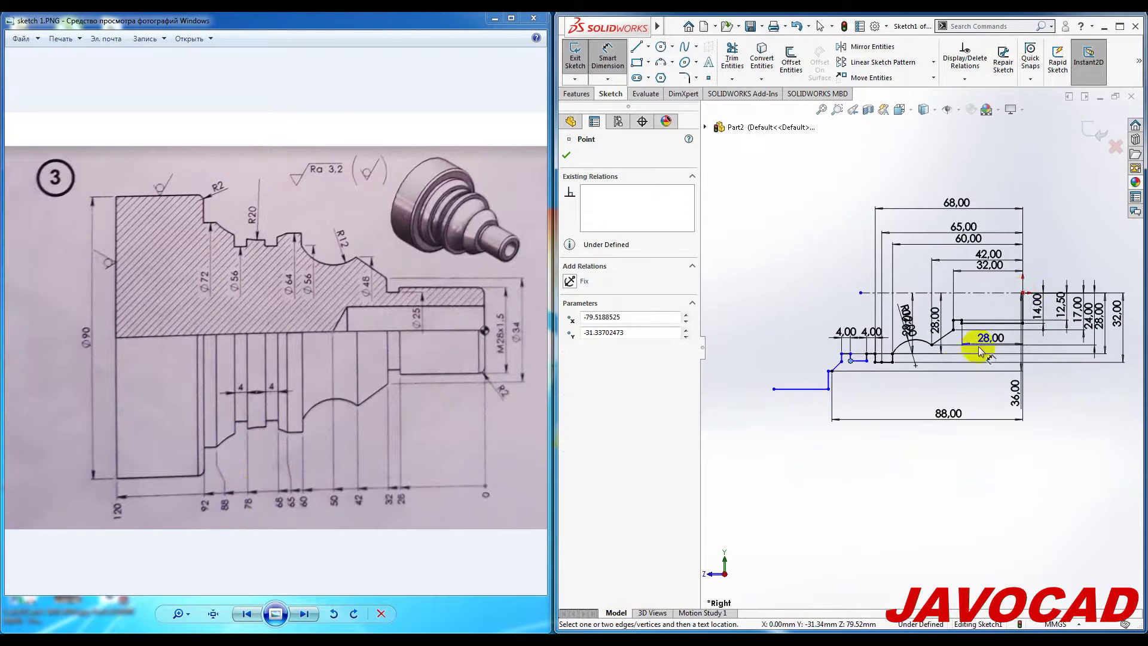
left_click(1023, 294)
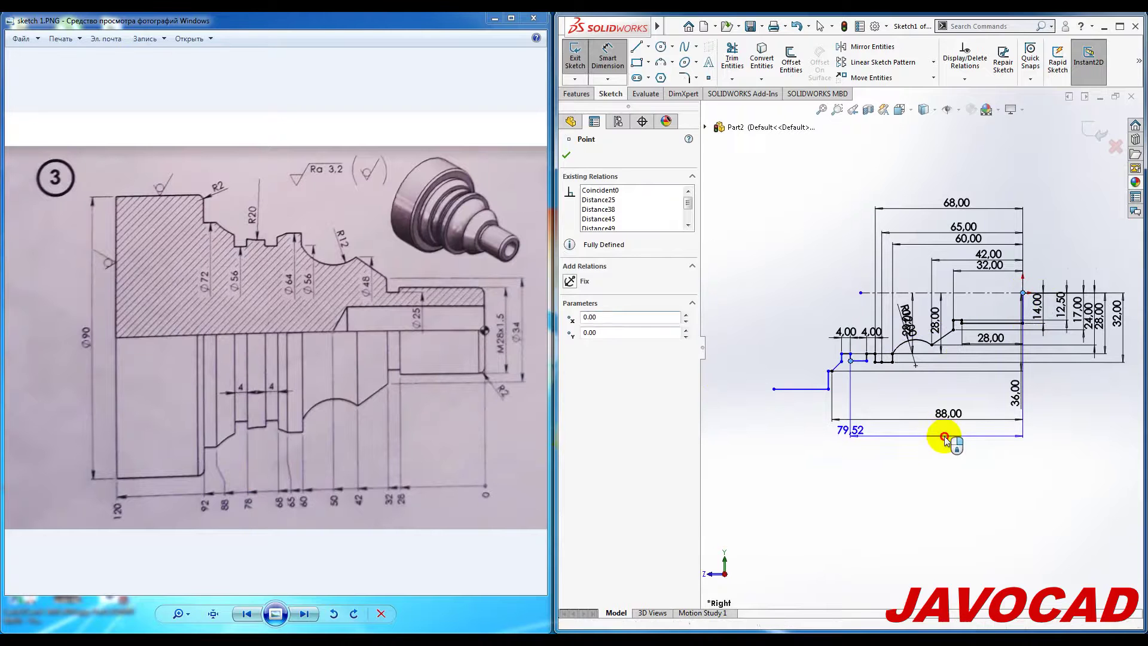
left_click(955, 443)
Step: Set the small step vertex 78 mm from the origin
type("78")
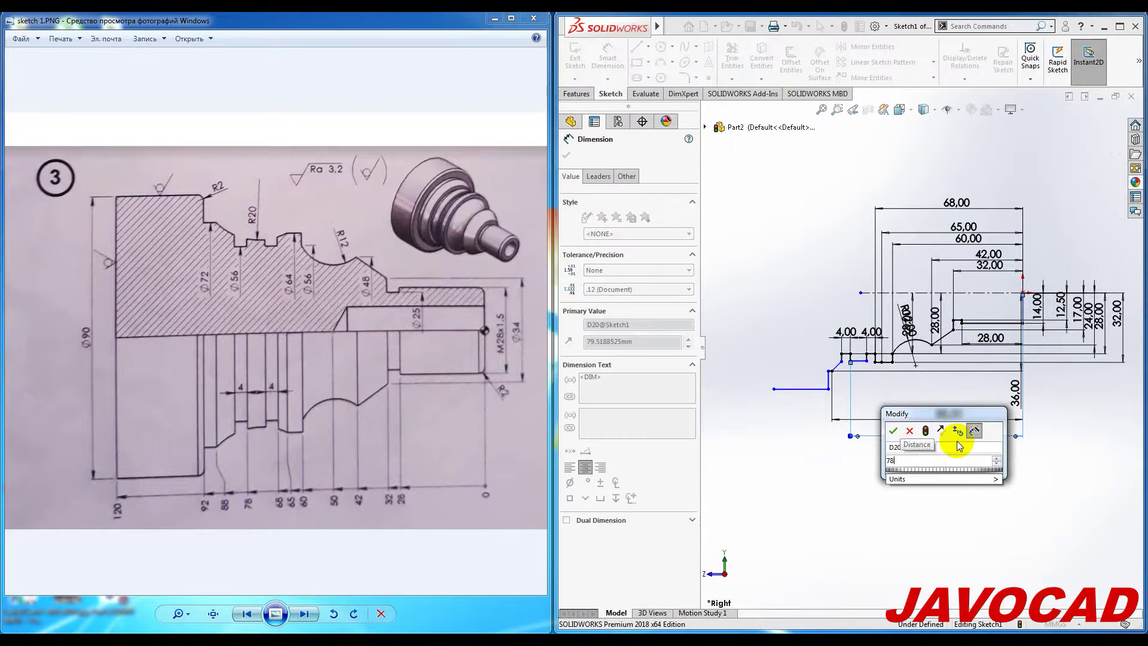
key("Return")
scroll(926, 396, "down", 3)
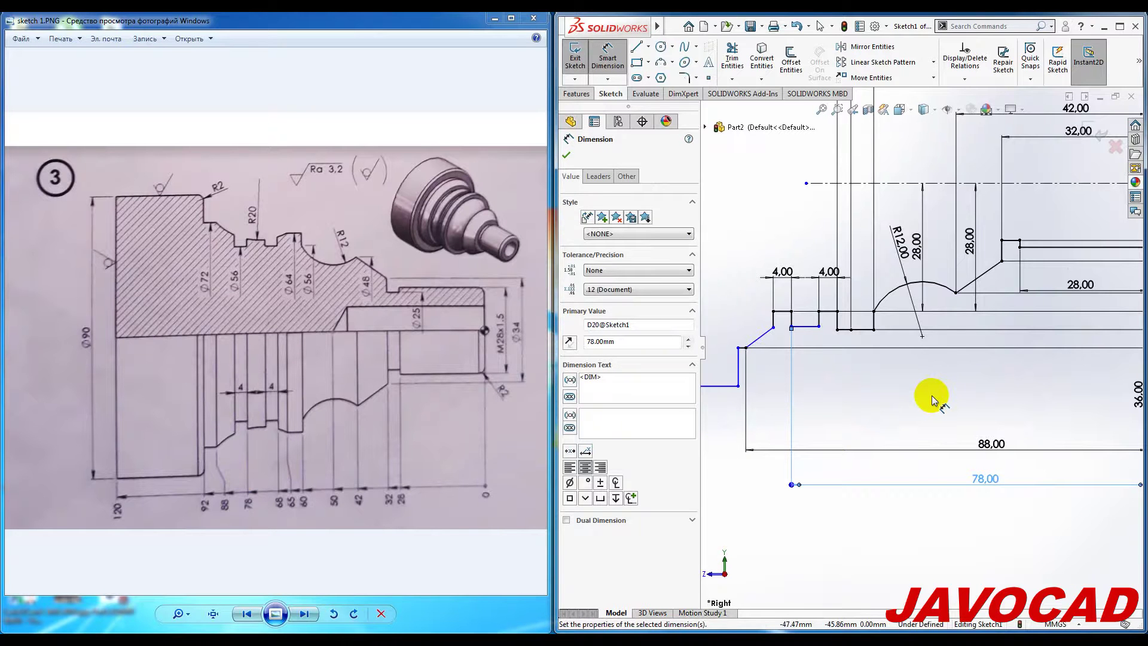
left_click(933, 401)
scroll(956, 430, "up", 2)
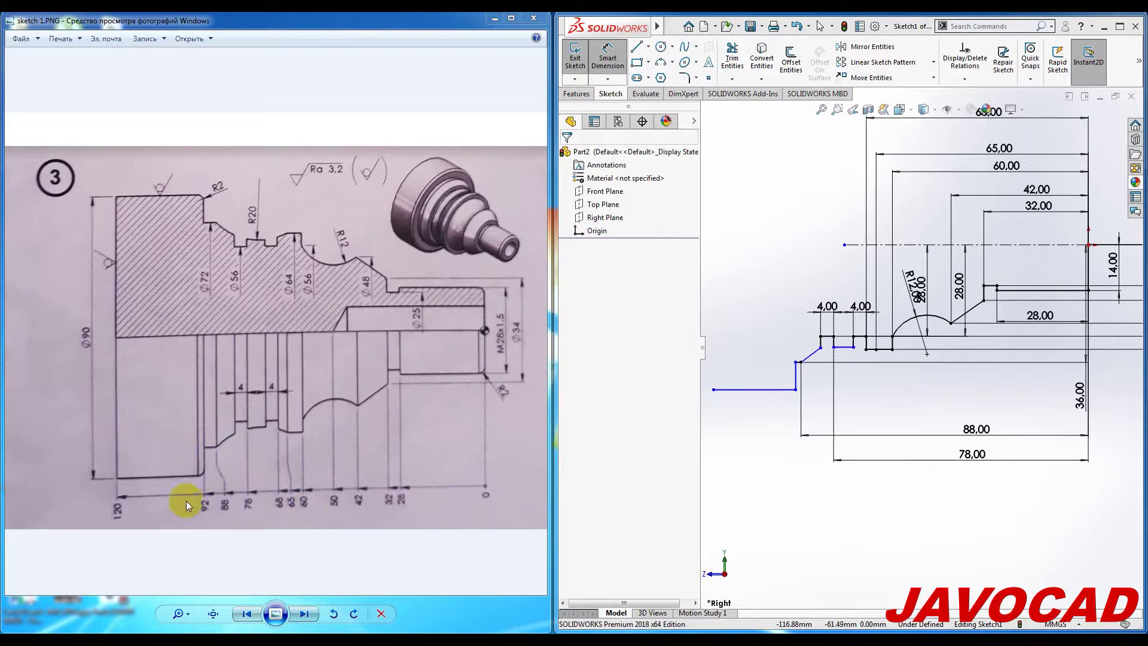
Step: Dimension the leftmost vertical line 92 mm from the shaft's right end
left_click(800, 375)
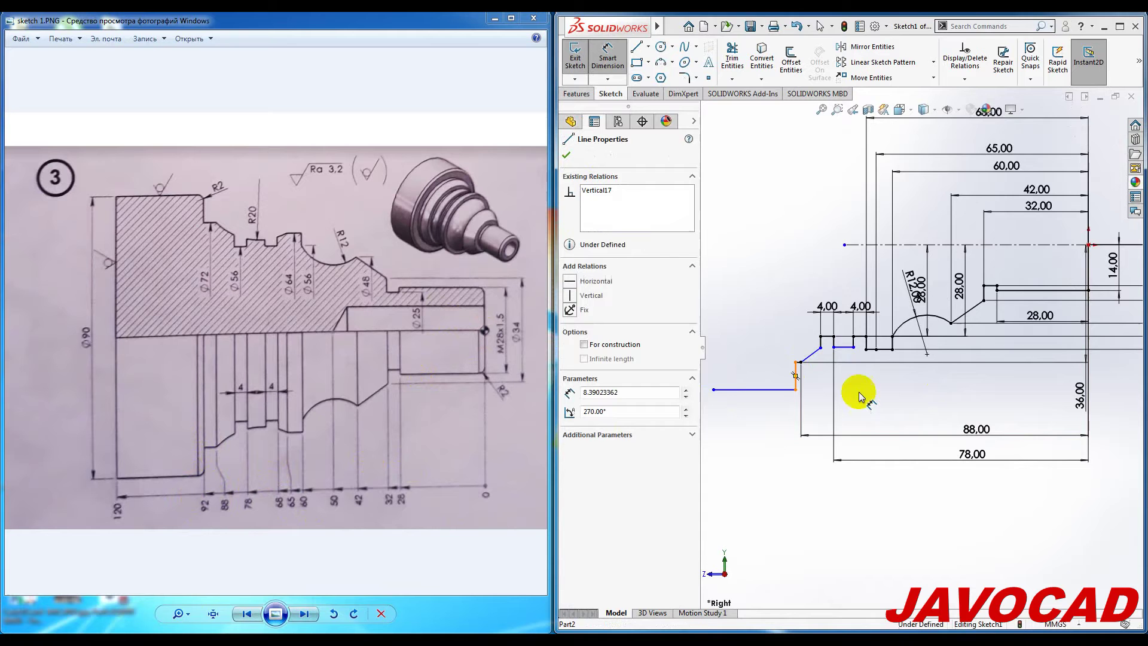
scroll(980, 371, "up", 2)
left_click_drag(1115, 335, 1040, 281)
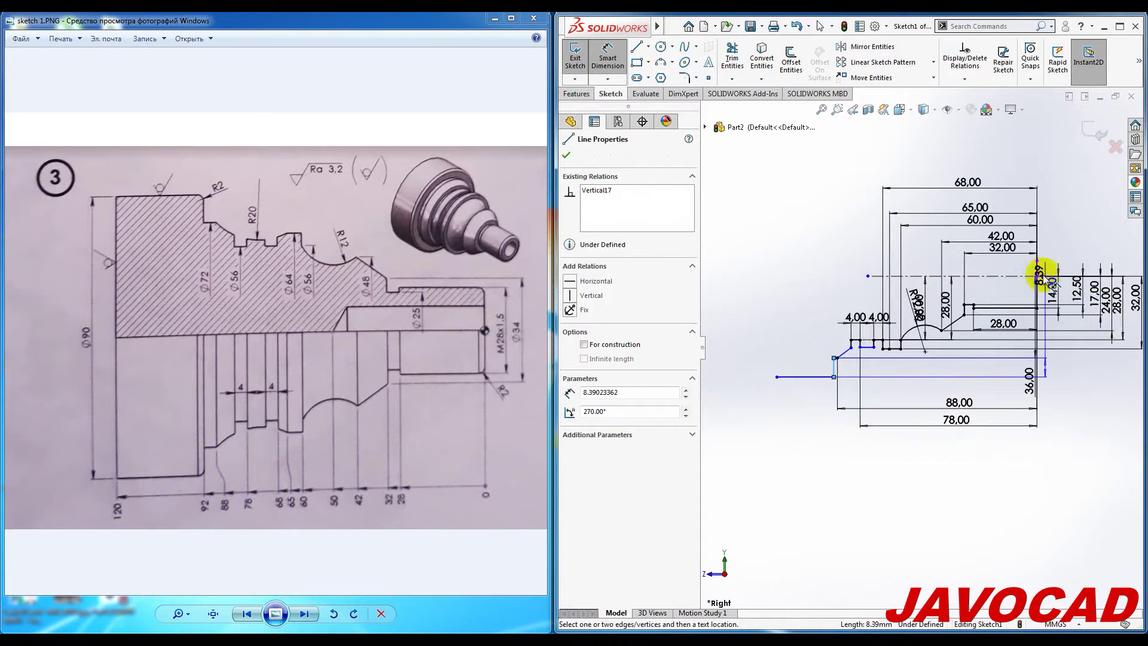
left_click(1037, 276)
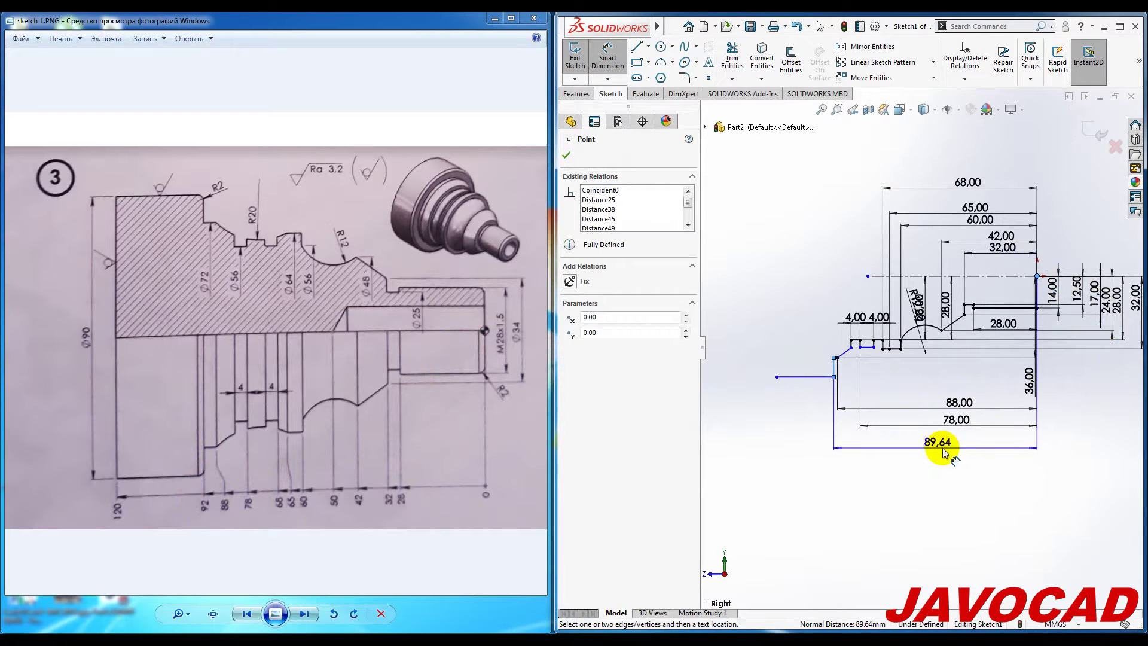
left_click(947, 455)
type("92")
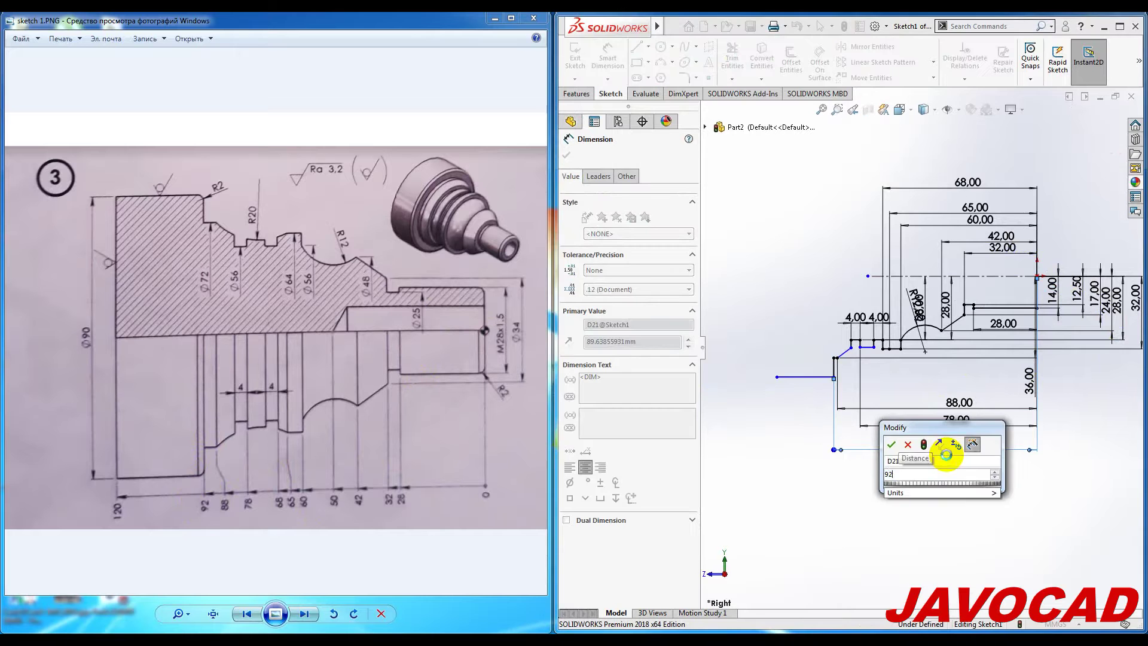
key("Return")
scroll(884, 381, "down", 2)
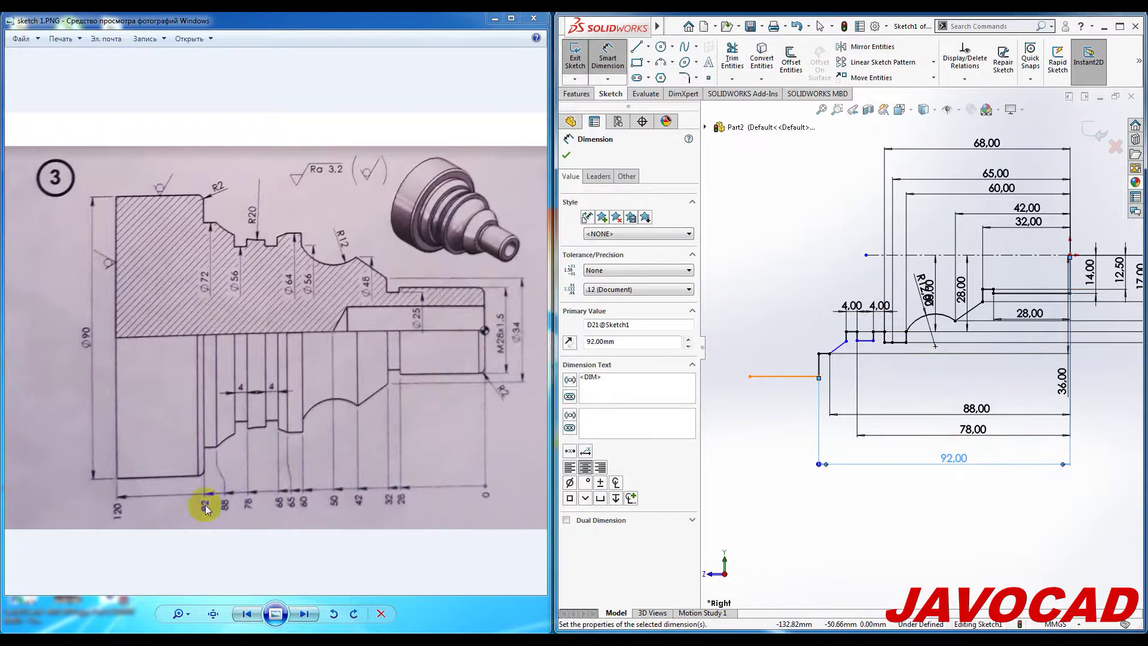
Step: Set the overall shaft length to 120 mm
left_click(750, 377)
left_click(1070, 256)
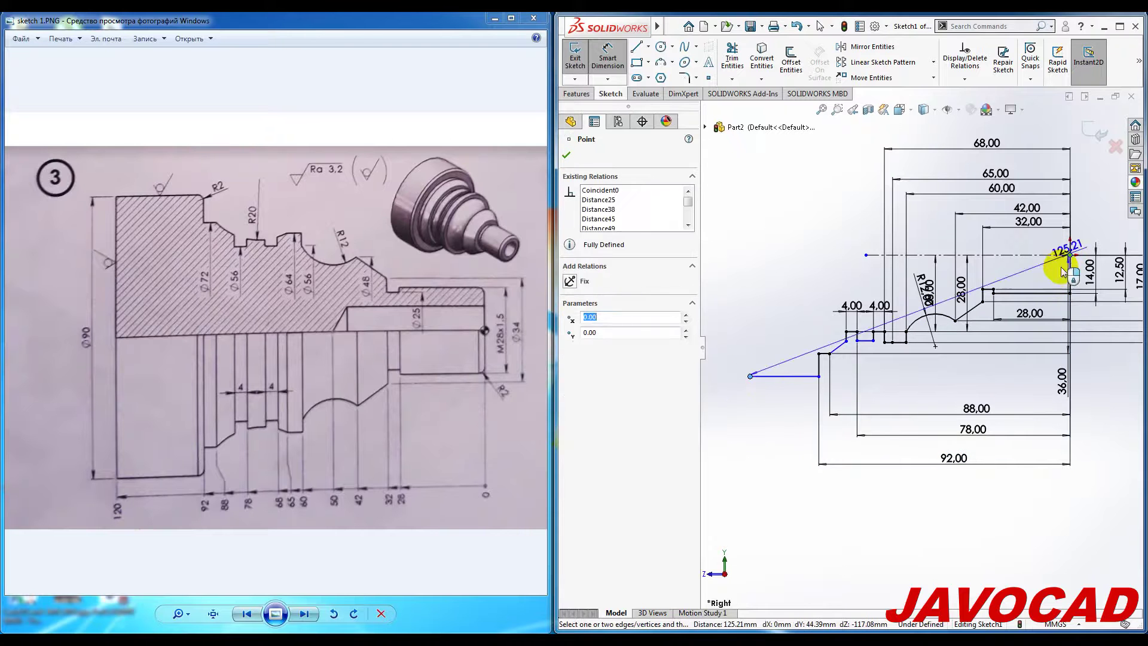
left_click(943, 486)
type("120")
key("Return")
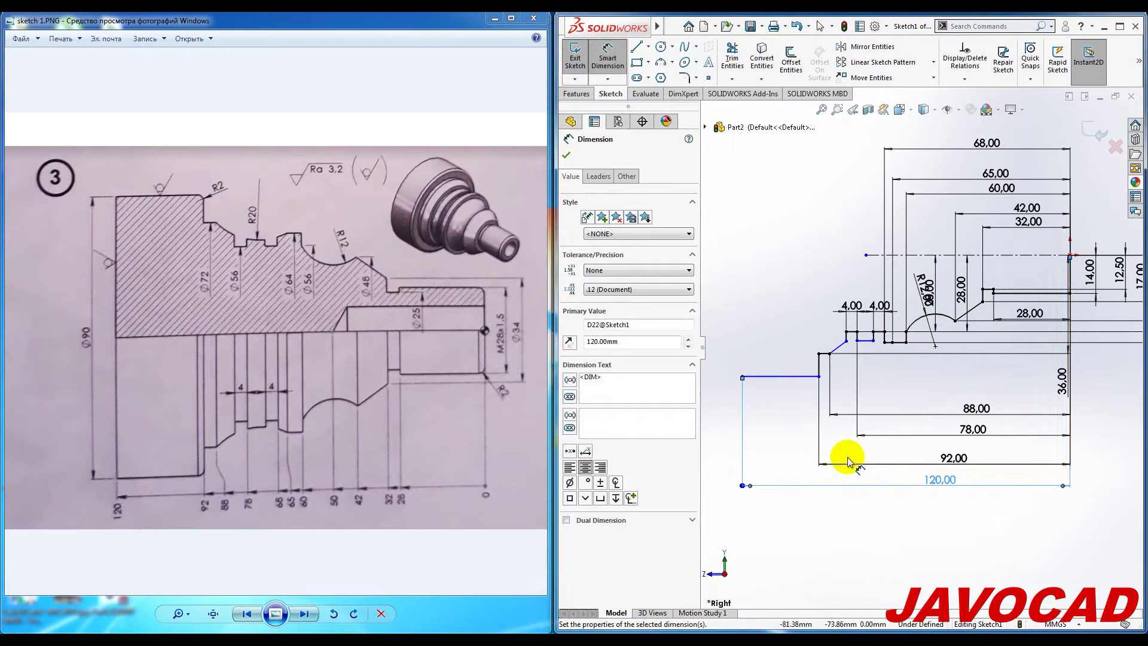
Step: Place the large end's horizontal edge 45 mm from the centreline
left_click(795, 378)
left_click(950, 255)
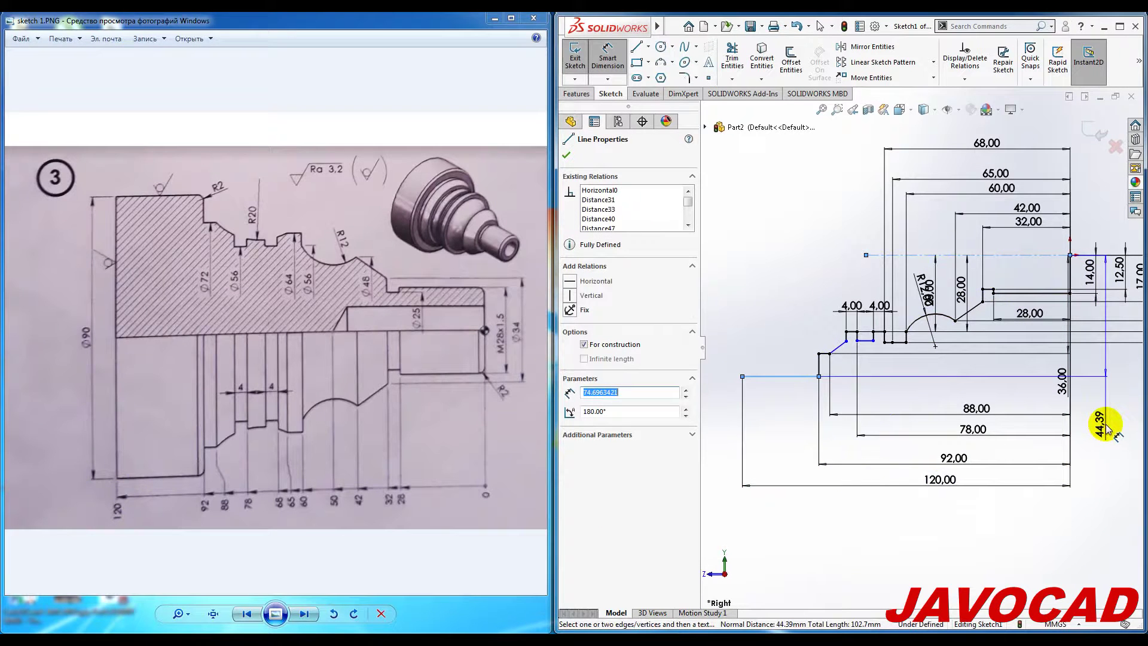
left_click(1106, 426)
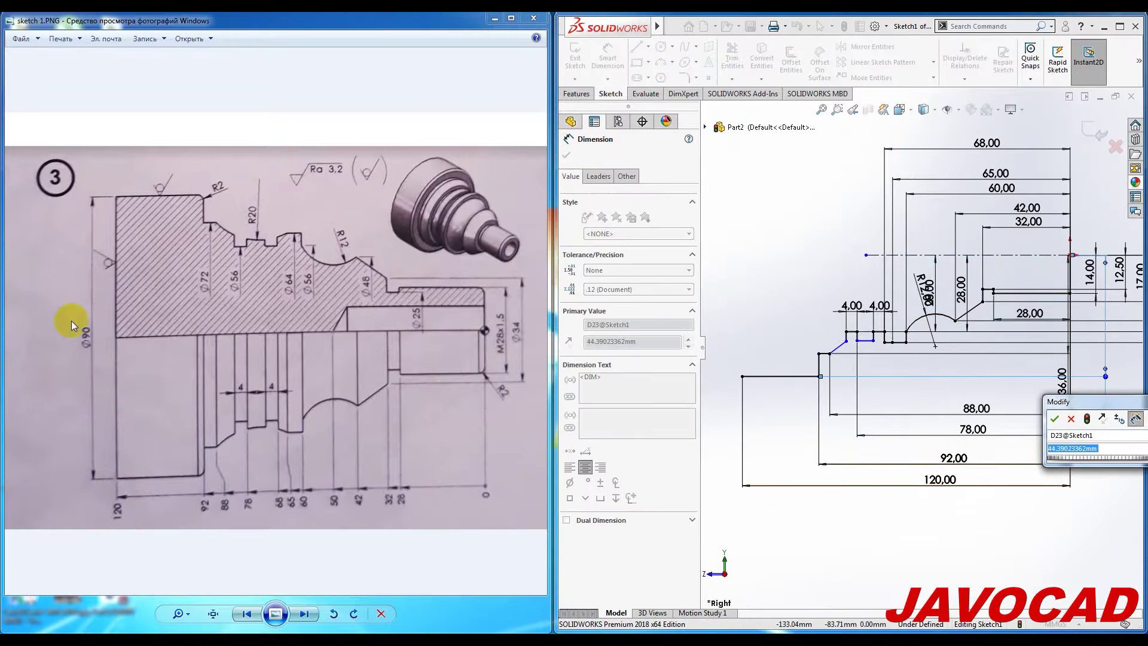
type("45")
key("Return")
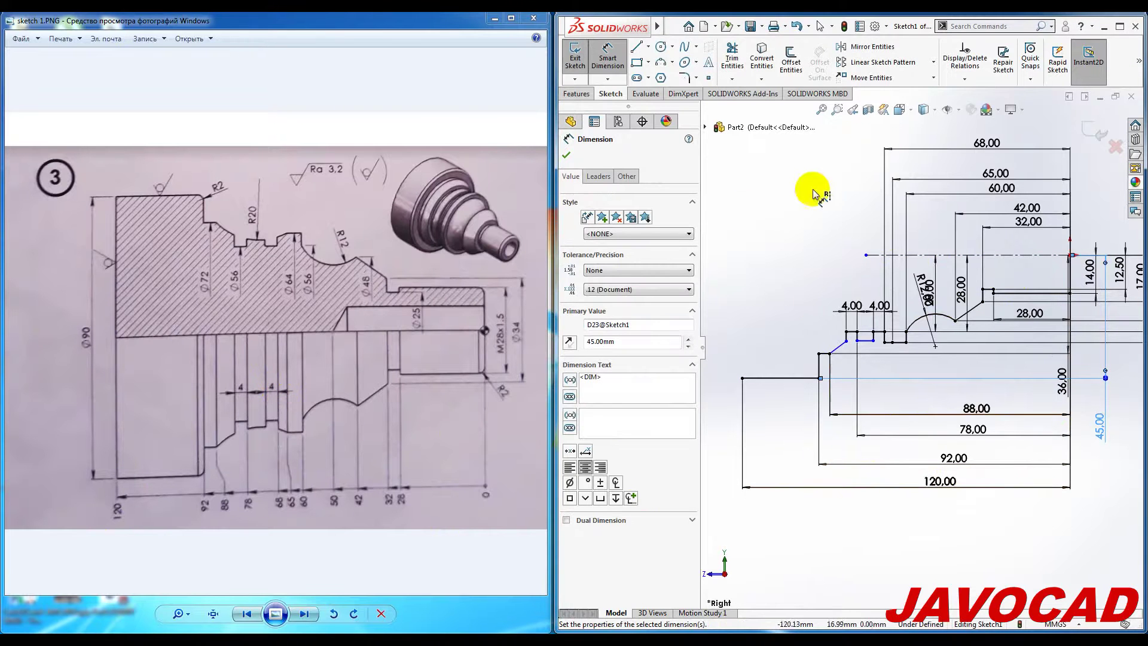
left_click(808, 302)
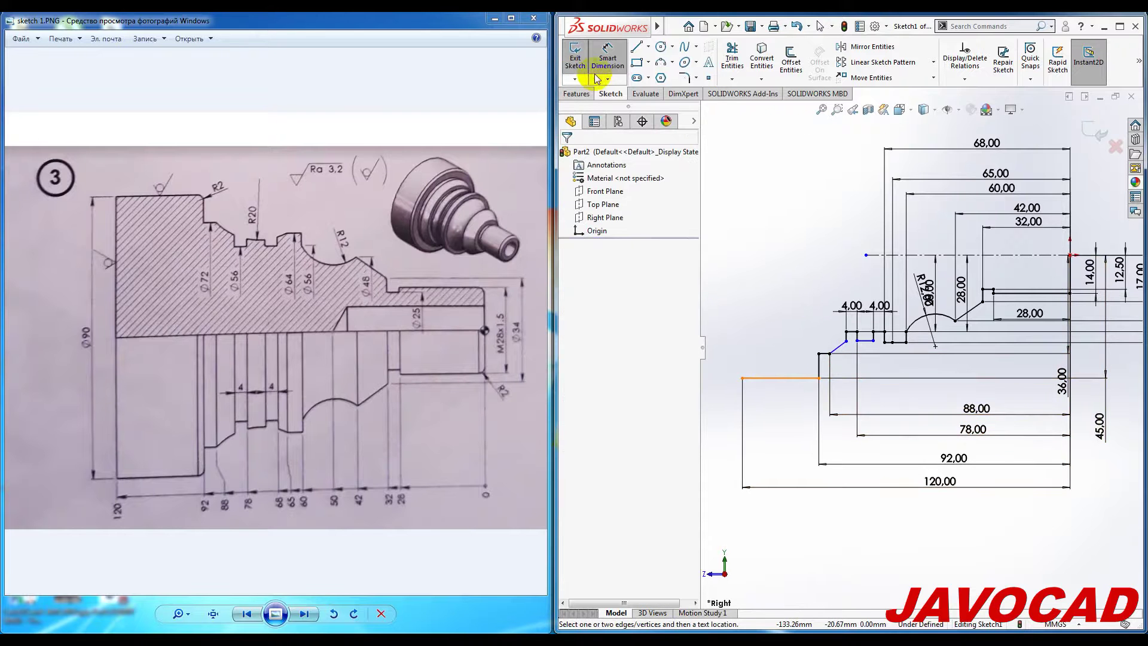
left_click(636, 47)
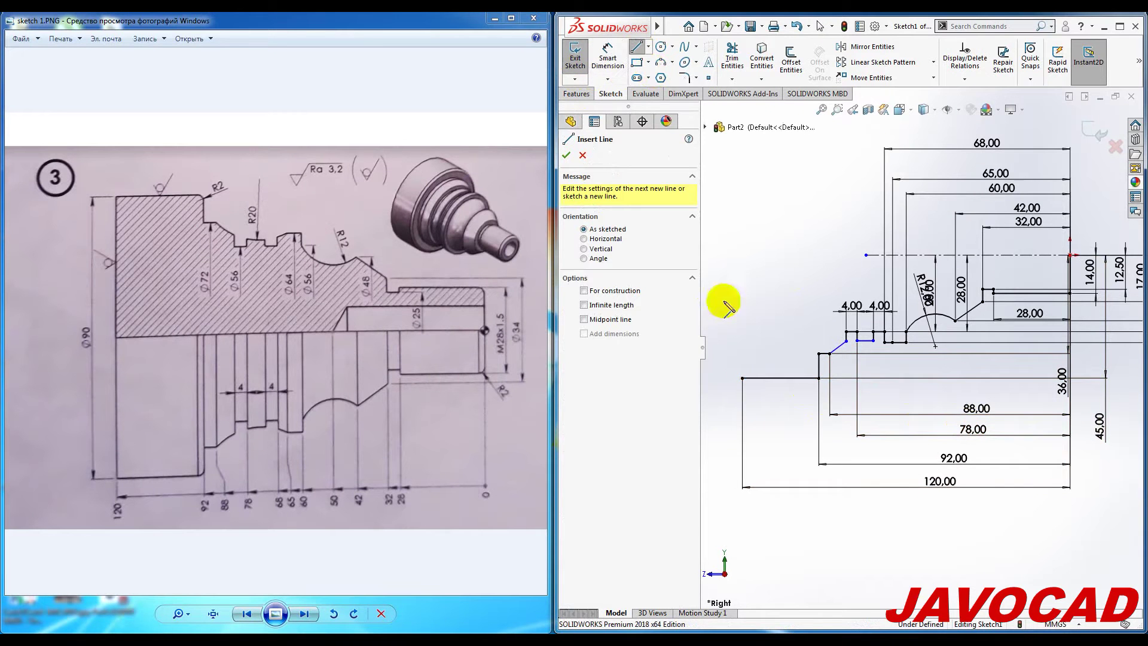
Step: Draw the left end face up to the centreline and the top edge along it, closing the profile
left_click(741, 378)
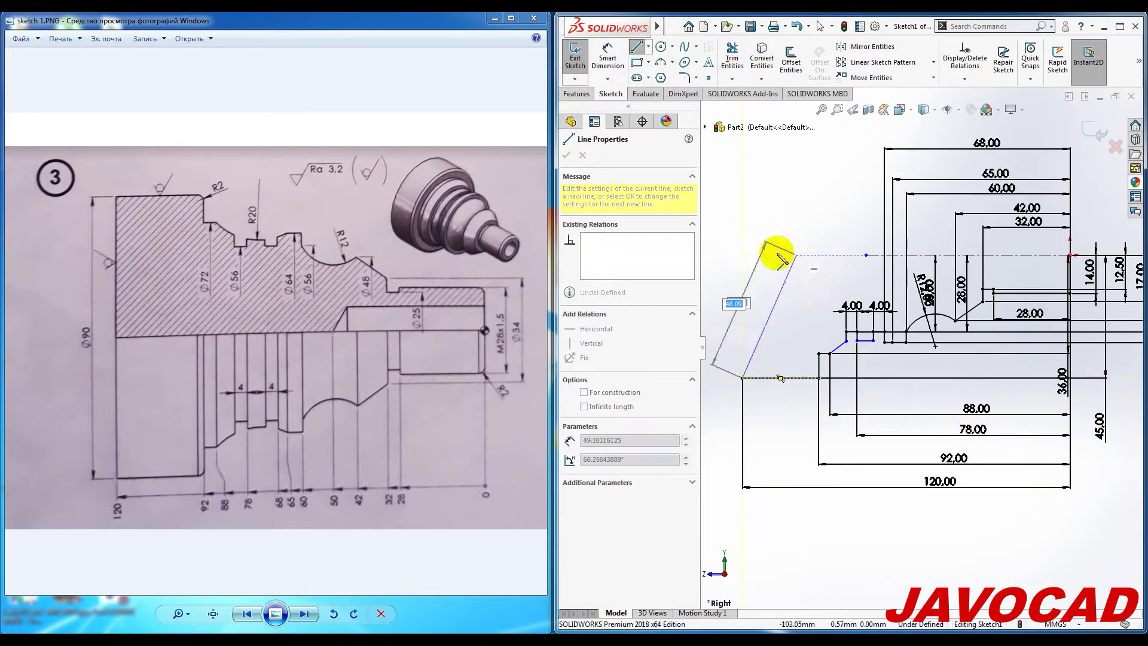
left_click(742, 254)
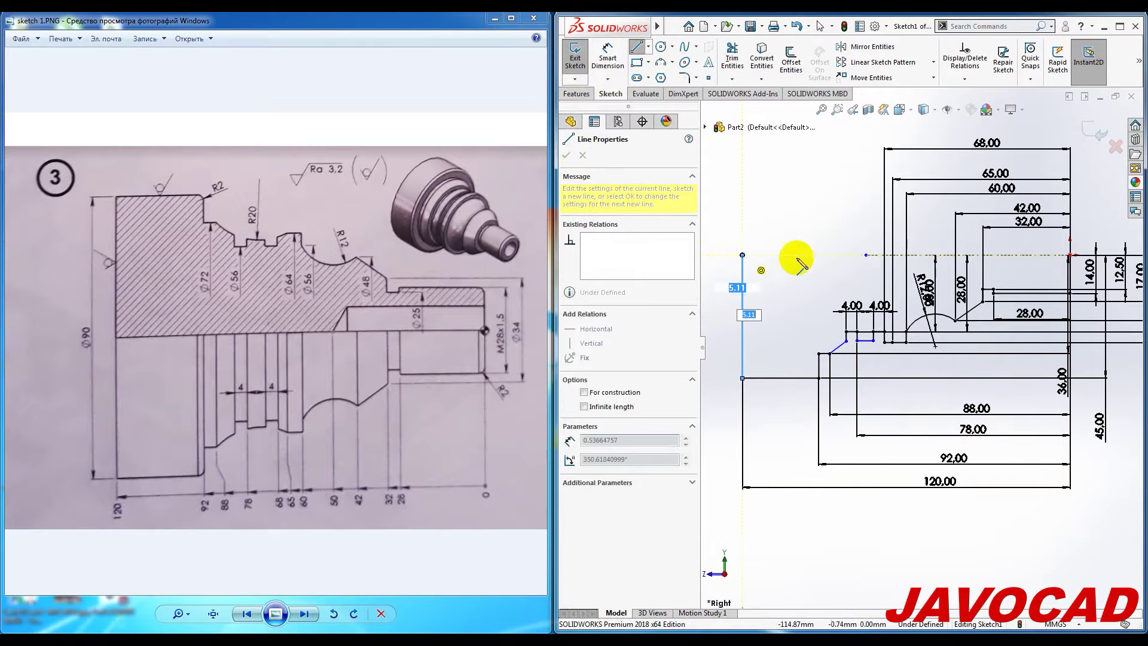
left_click(1070, 255)
key("Escape")
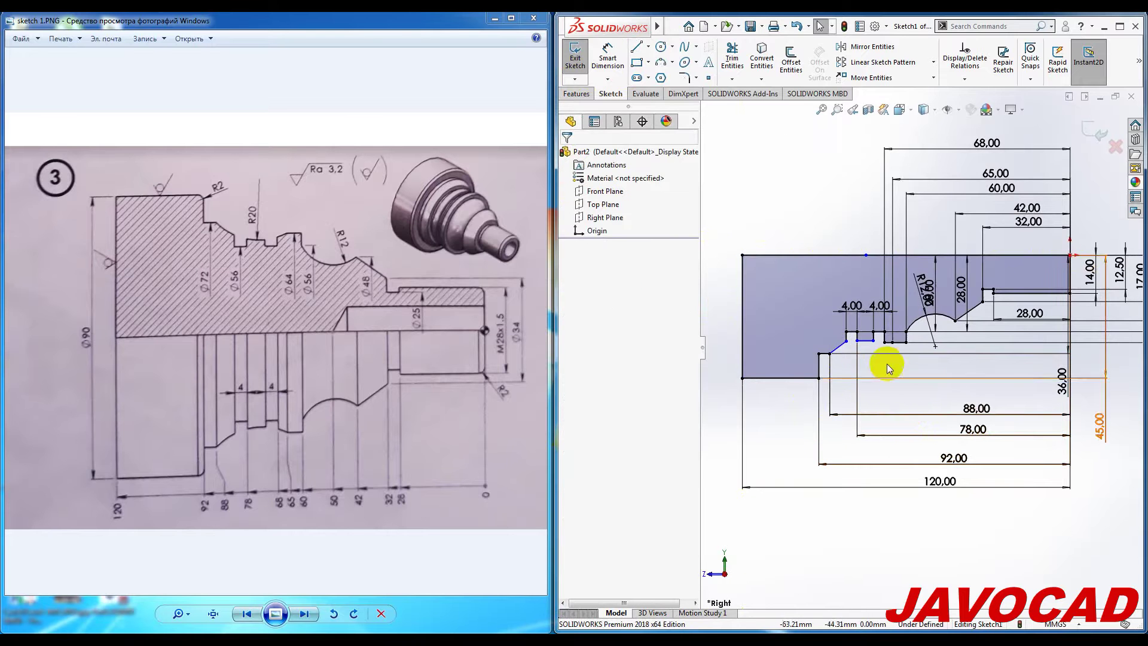
Step: Zoom and pan the reference drawing to show the grooves and their 4 mm widths
scroll(861, 338, "down", 2)
scroll(871, 347, "down", 2)
scroll(871, 347, "down", 2)
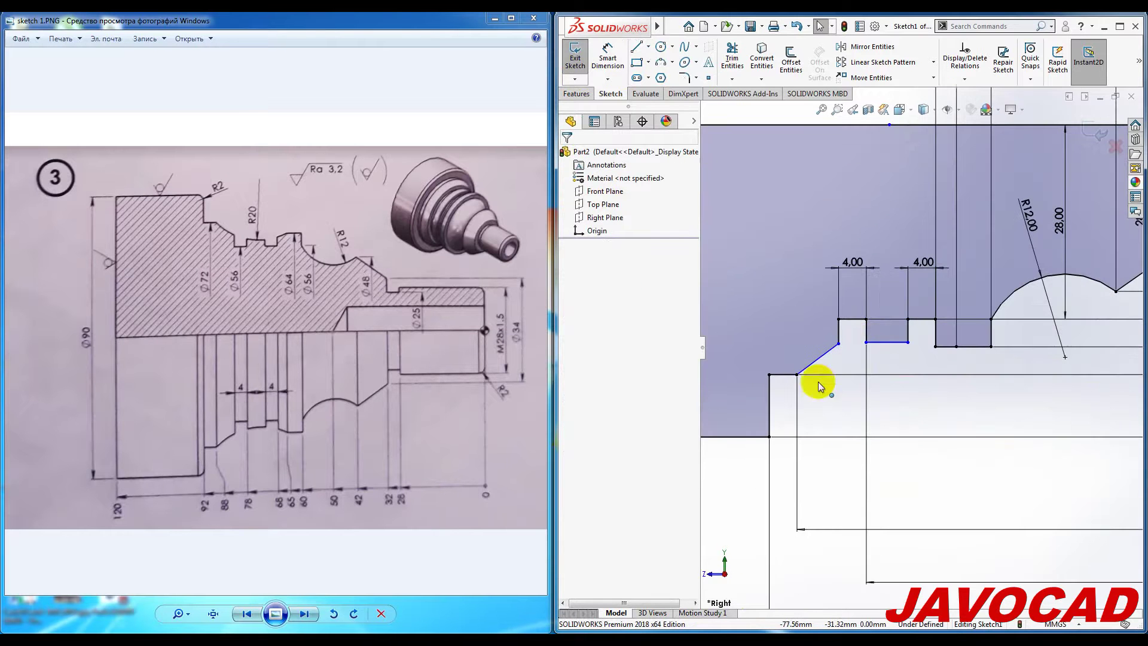
scroll(239, 424, "up", 2)
left_click_drag(239, 424, 265, 384)
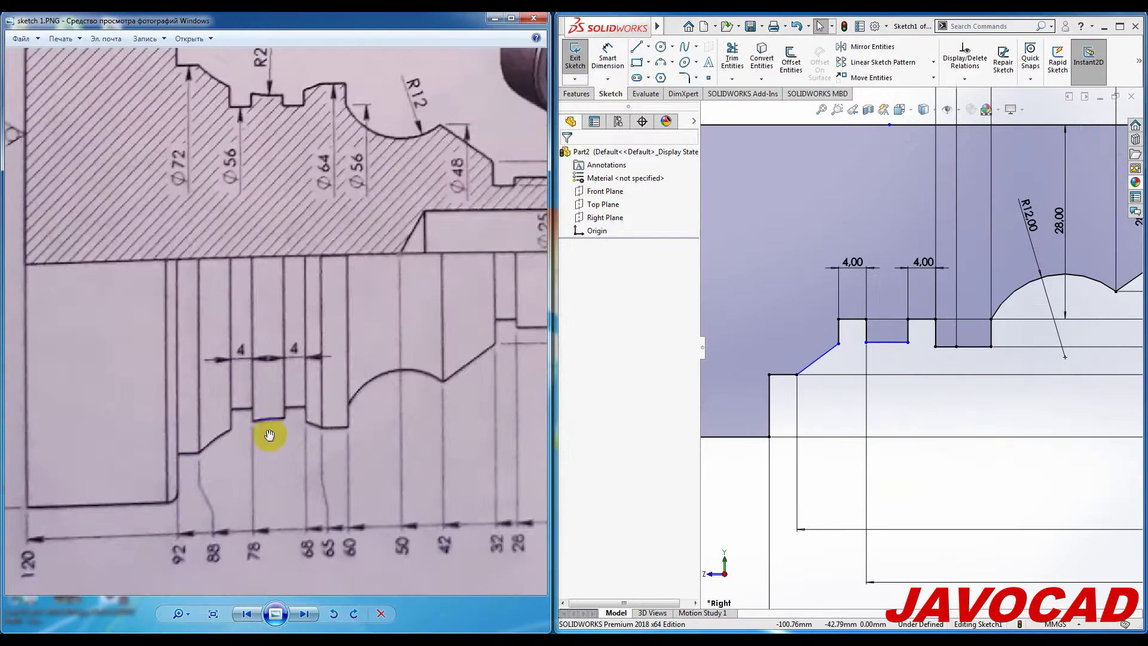
scroll(265, 385, "up", 2)
left_click_drag(290, 276, 331, 465)
scroll(361, 274, "up", 1)
left_click_drag(361, 274, 367, 297)
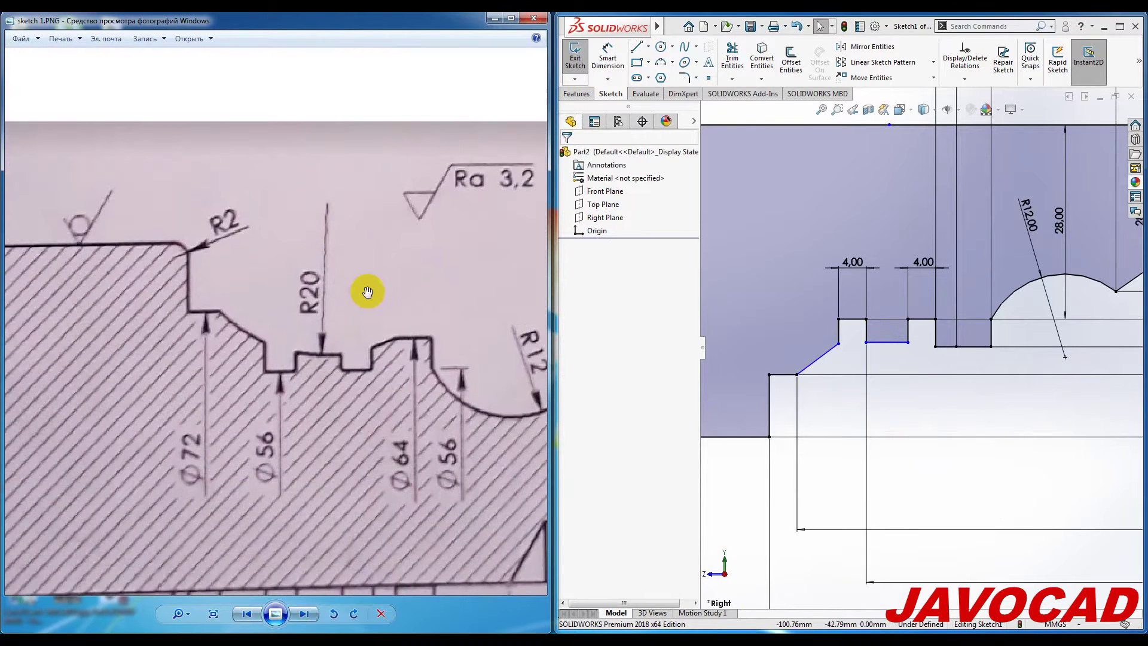
left_click_drag(351, 405, 312, 352)
left_click_drag(310, 516, 328, 312)
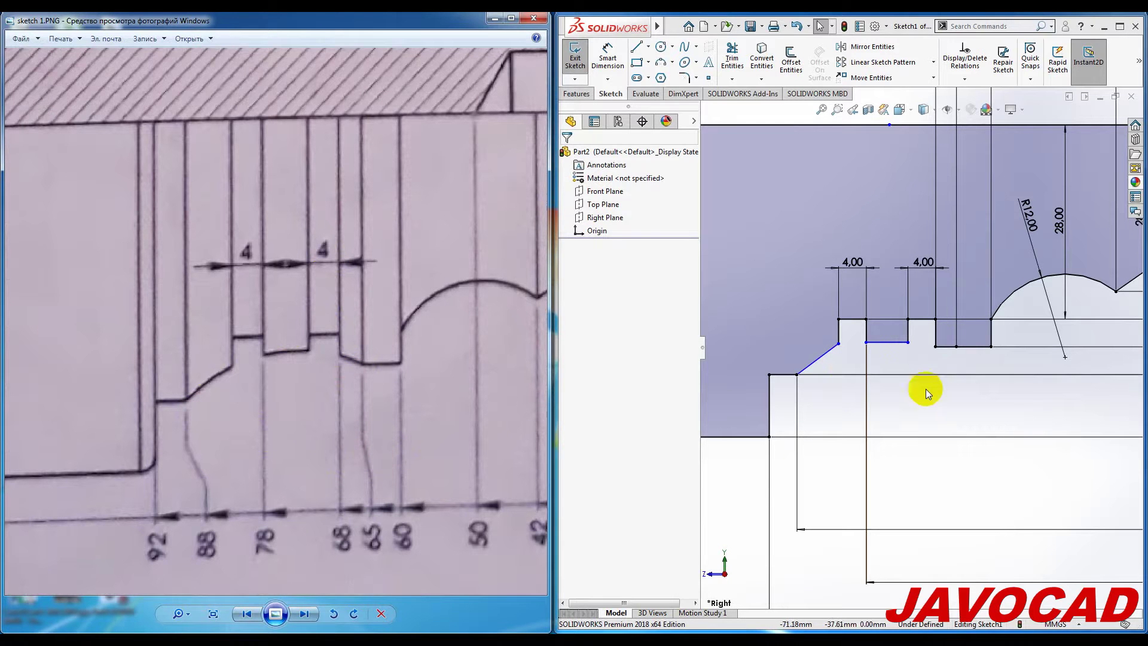
Step: Draw a radius-20 three-point arc from the left step corner to the far groove corner
left_click(663, 70)
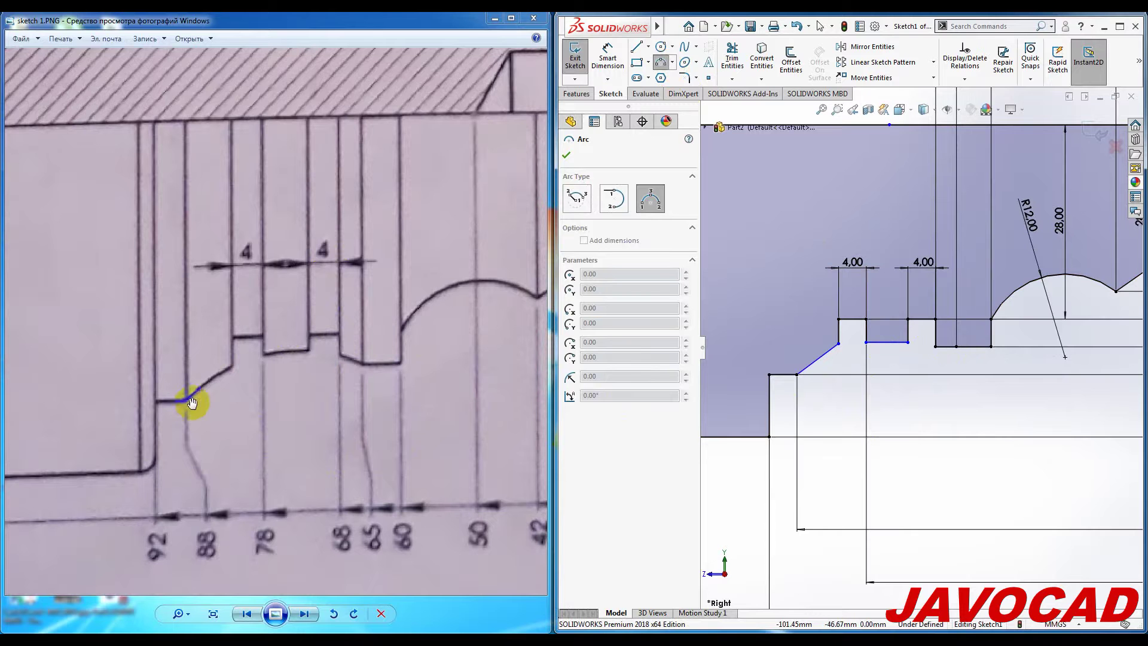
left_click(797, 375)
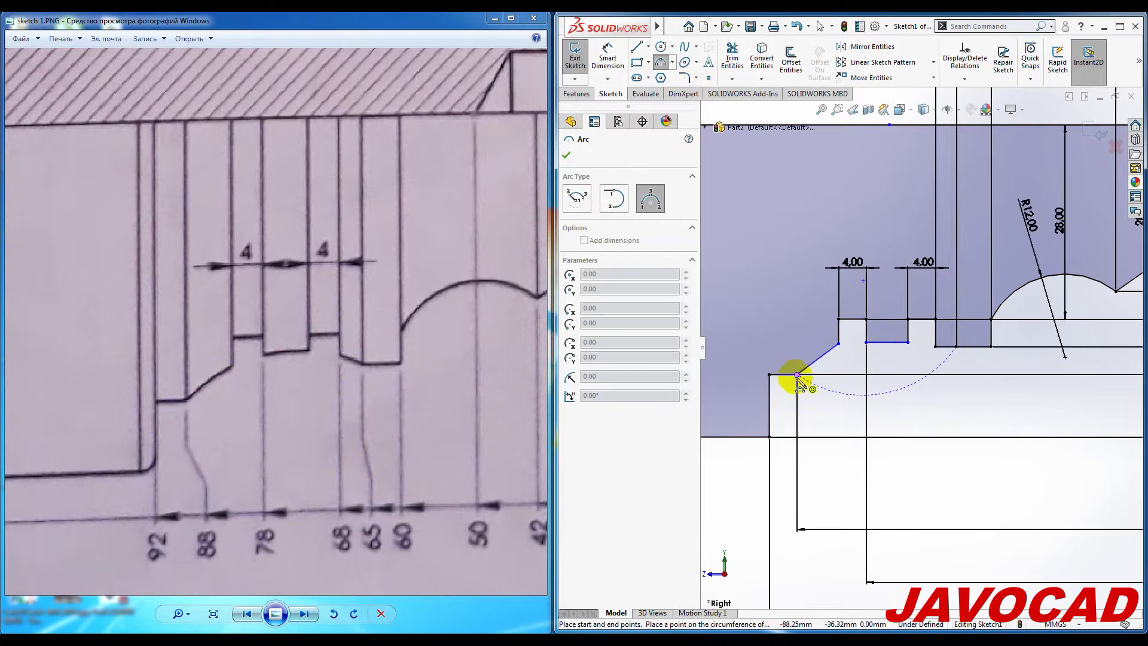
left_click(797, 375)
type("20")
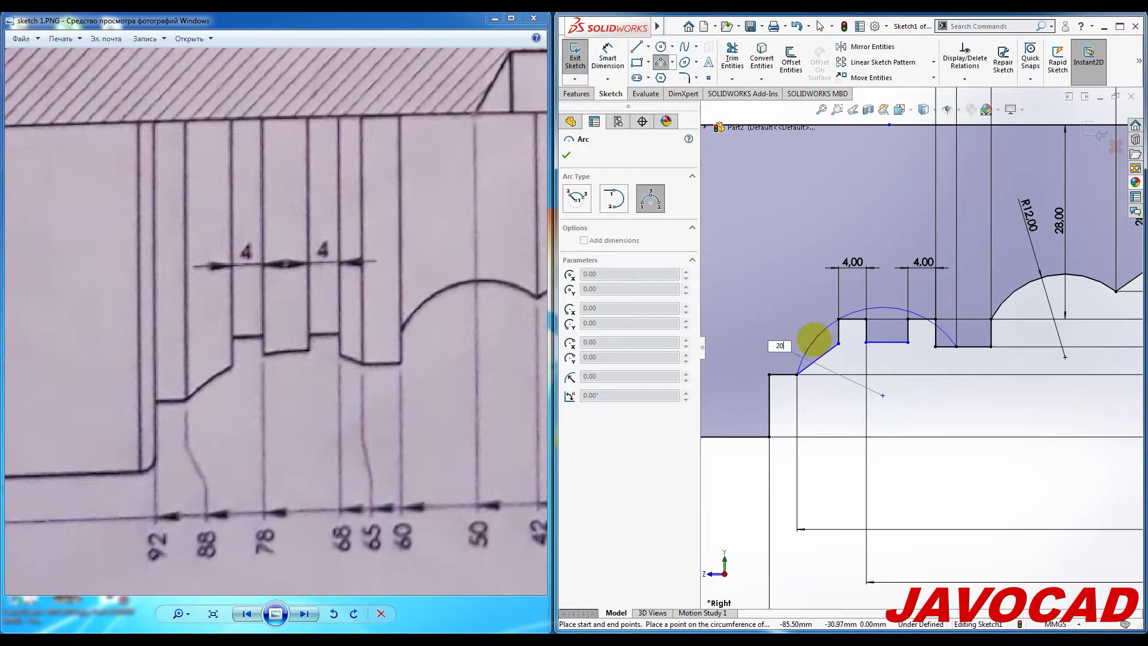
key("Return")
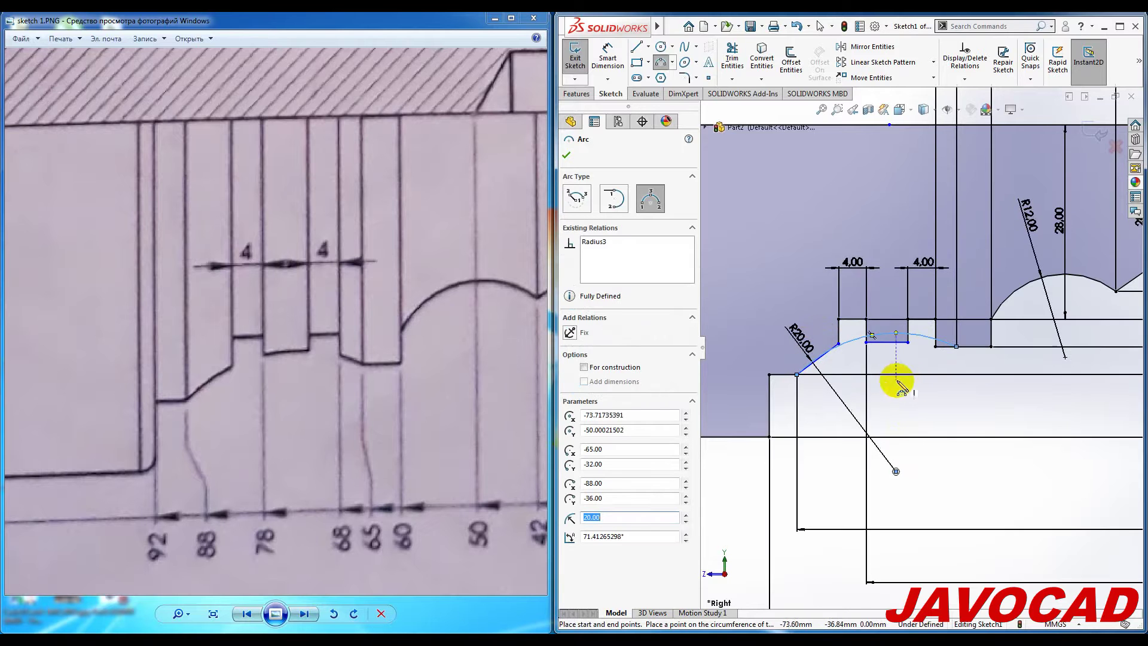
Step: Power-trim the groove lines hanging below the R20 arc
scroll(908, 367, "down", 1)
scroll(908, 368, "down", 1)
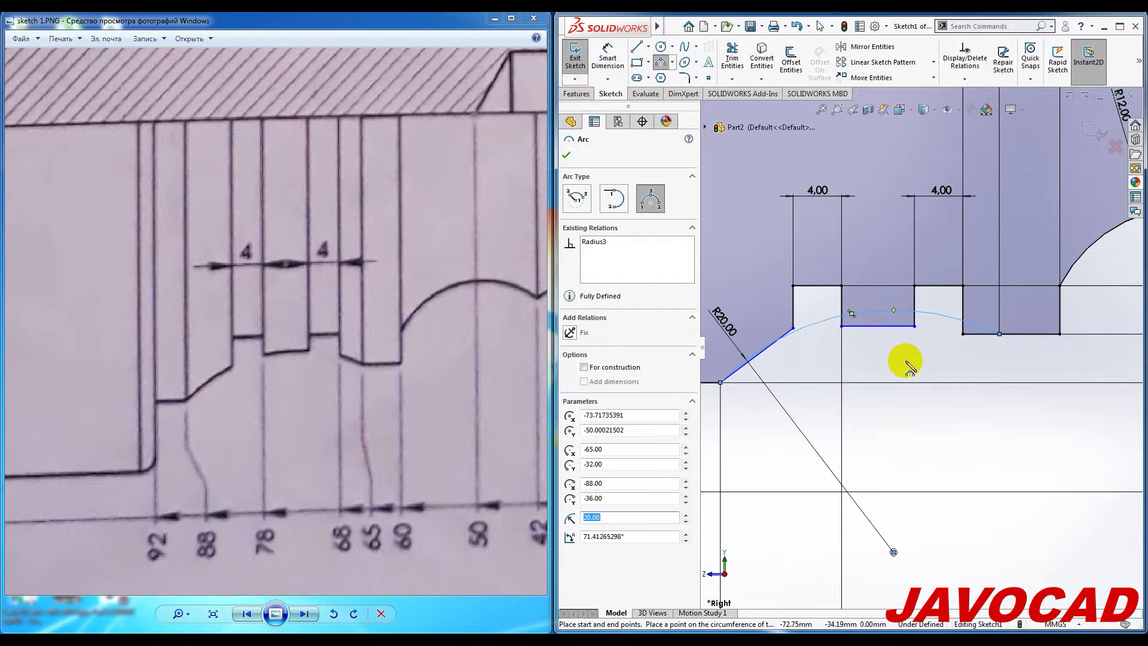
middle_click_drag(941, 457, 1015, 463, "ctrl")
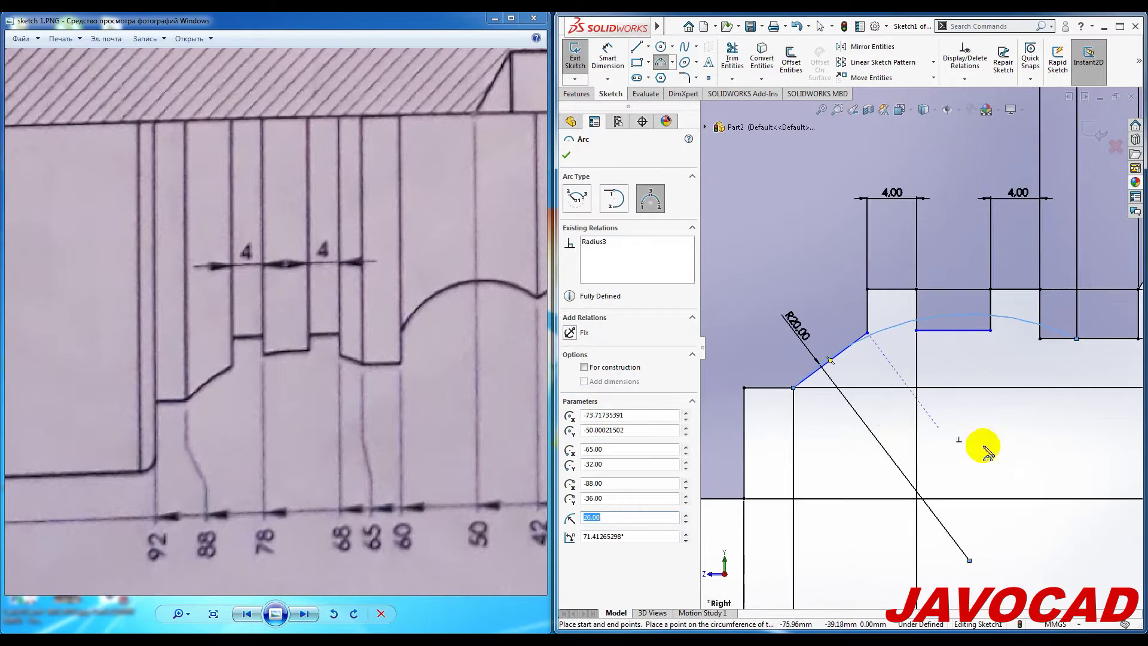
key("Escape")
key("Escape")
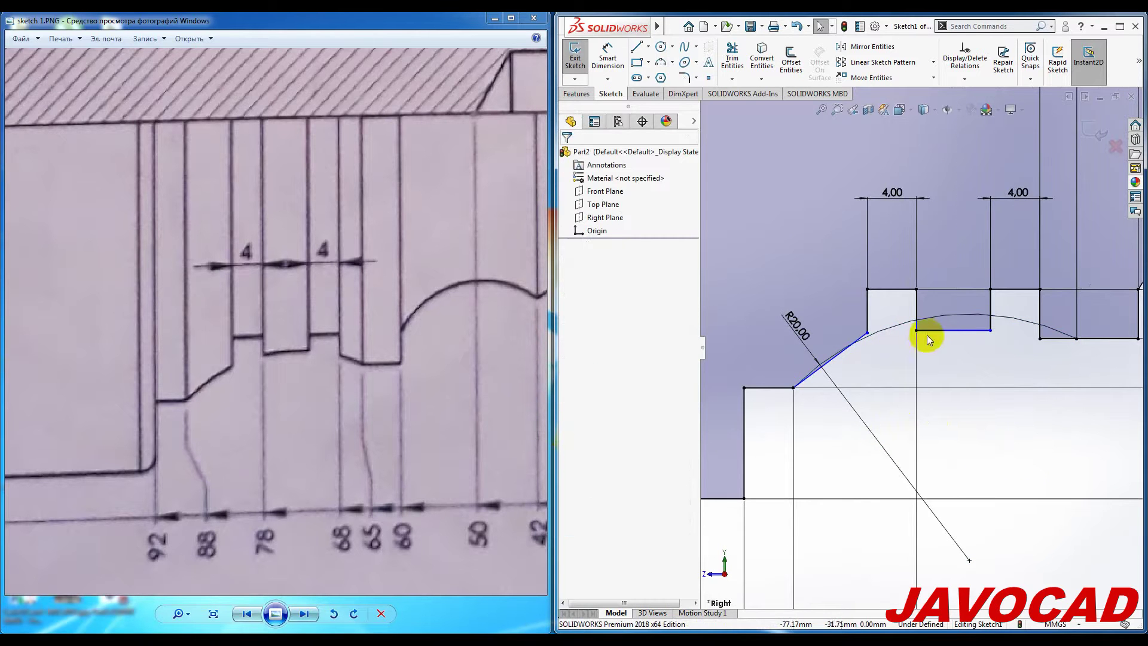
left_click(732, 59)
left_click_drag(1015, 320, 840, 357)
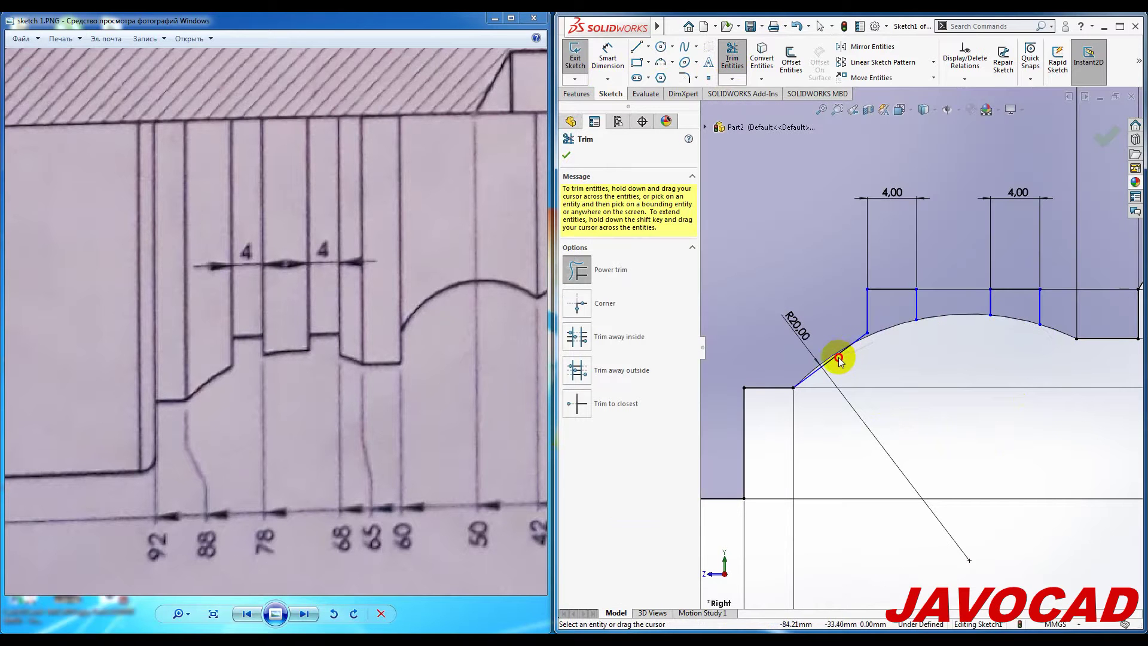
Step: Add a short vertical line down to the R20 arc between the slots
scroll(877, 329, "down", 3)
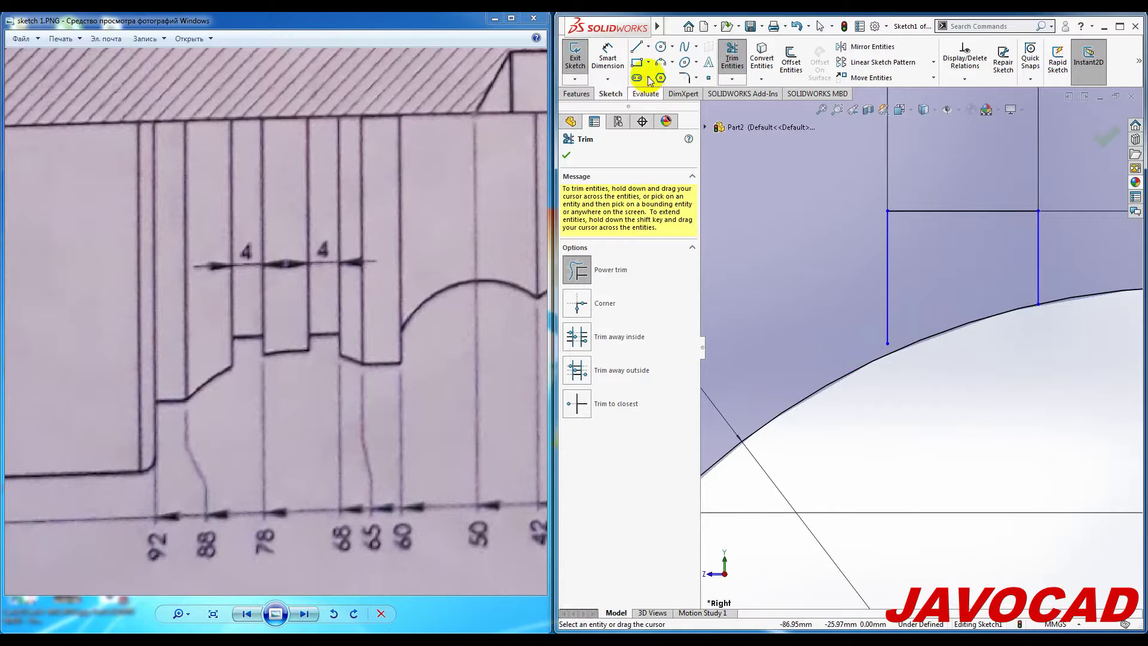
left_click(636, 46)
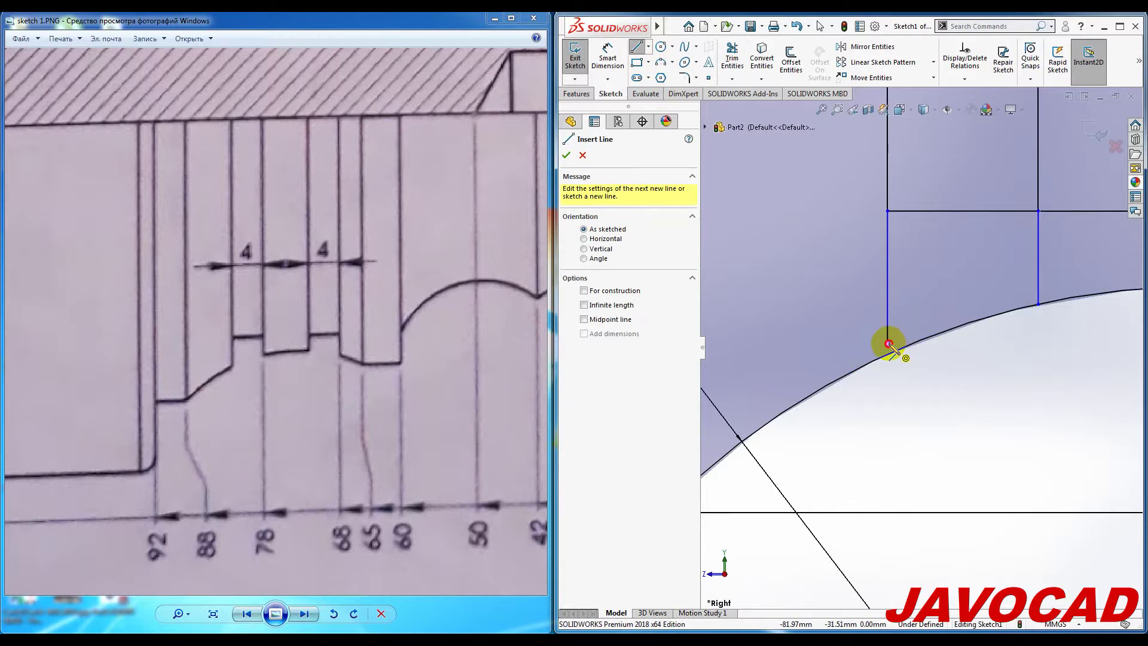
left_click_drag(888, 344, 887, 372)
key("Escape")
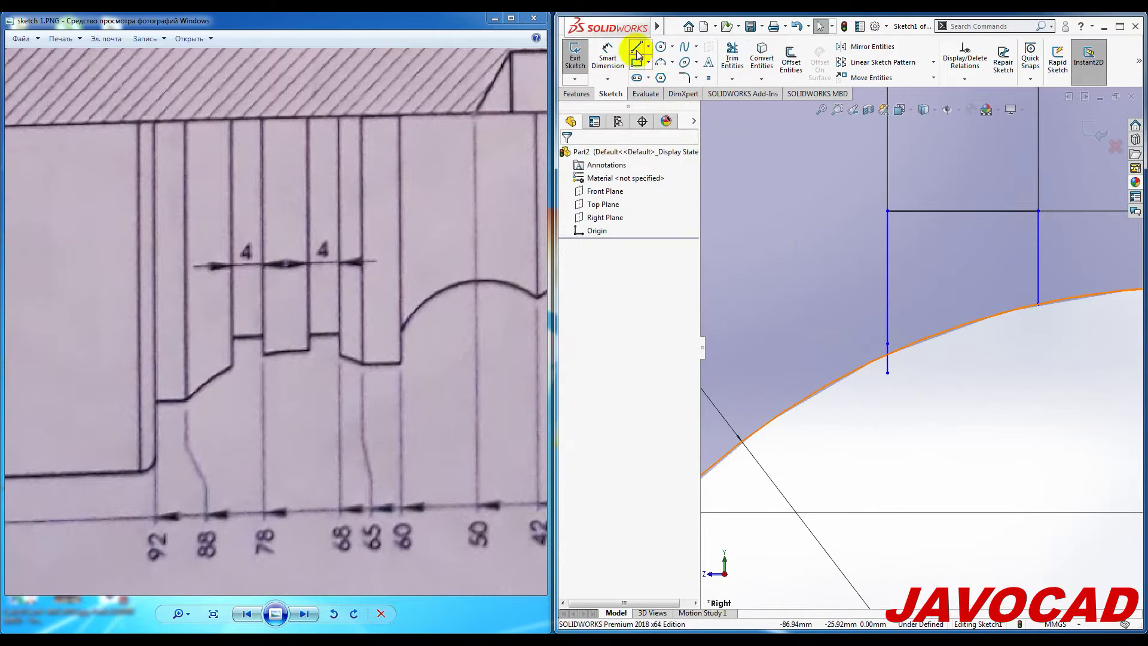
Step: Trim the arc piece between the slots, undoing one wrong trim, and reposition the R20 dimension
left_click(732, 56)
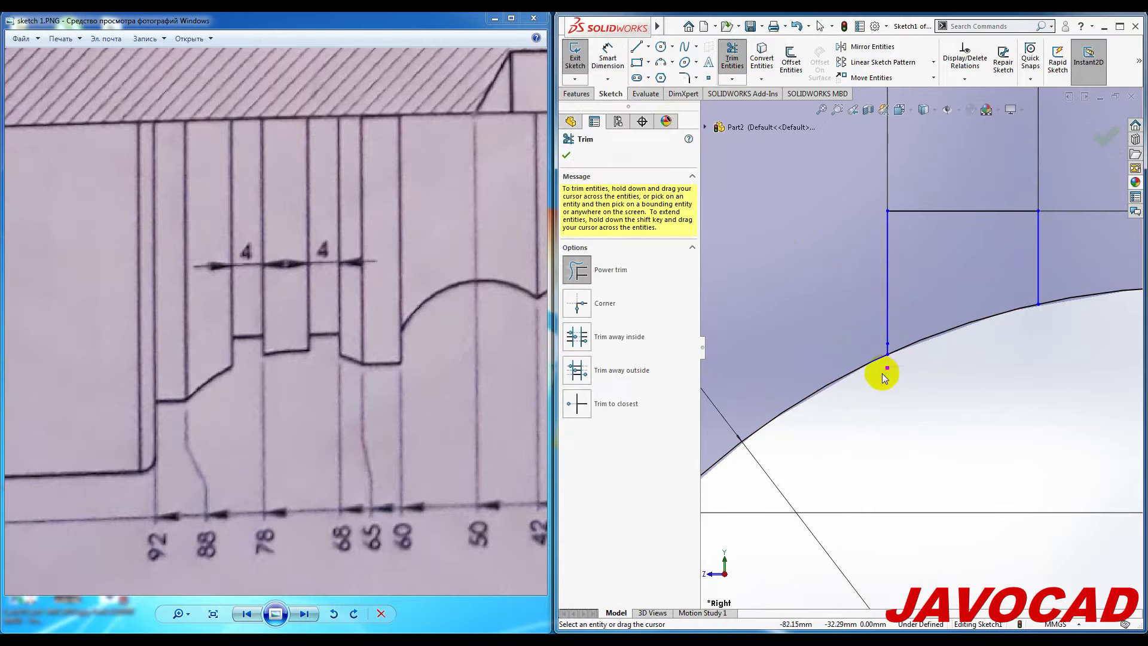
scroll(1011, 414, "down", 2)
scroll(1018, 411, "down", 2)
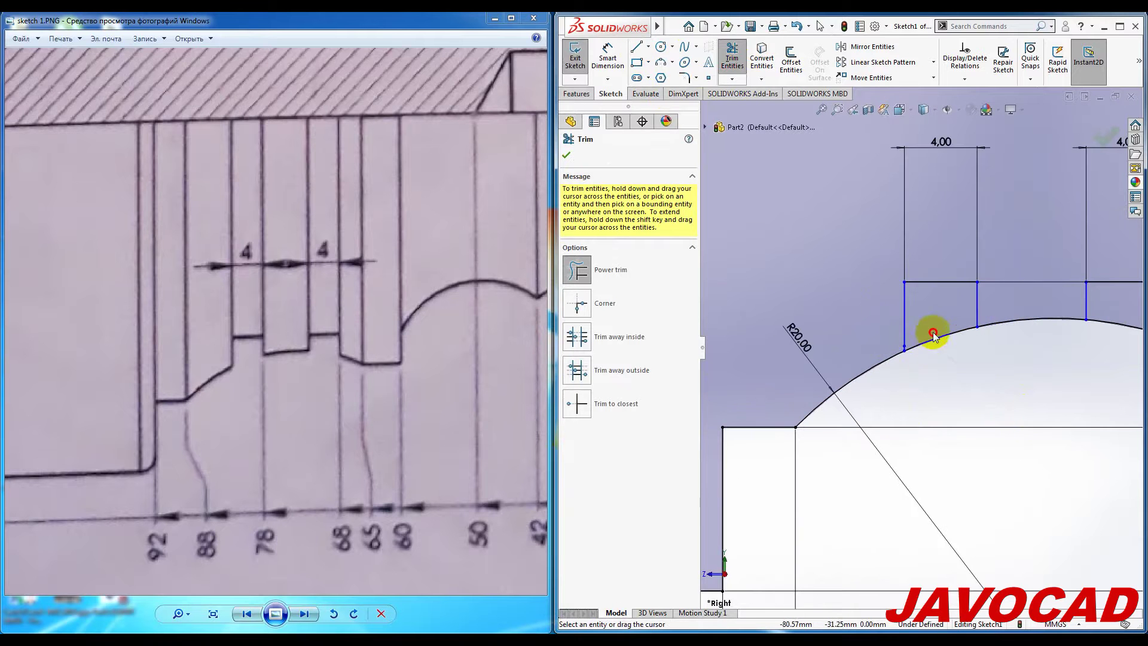
left_click(933, 333)
left_click_drag(1142, 371, 1137, 365)
key("ctrl+z")
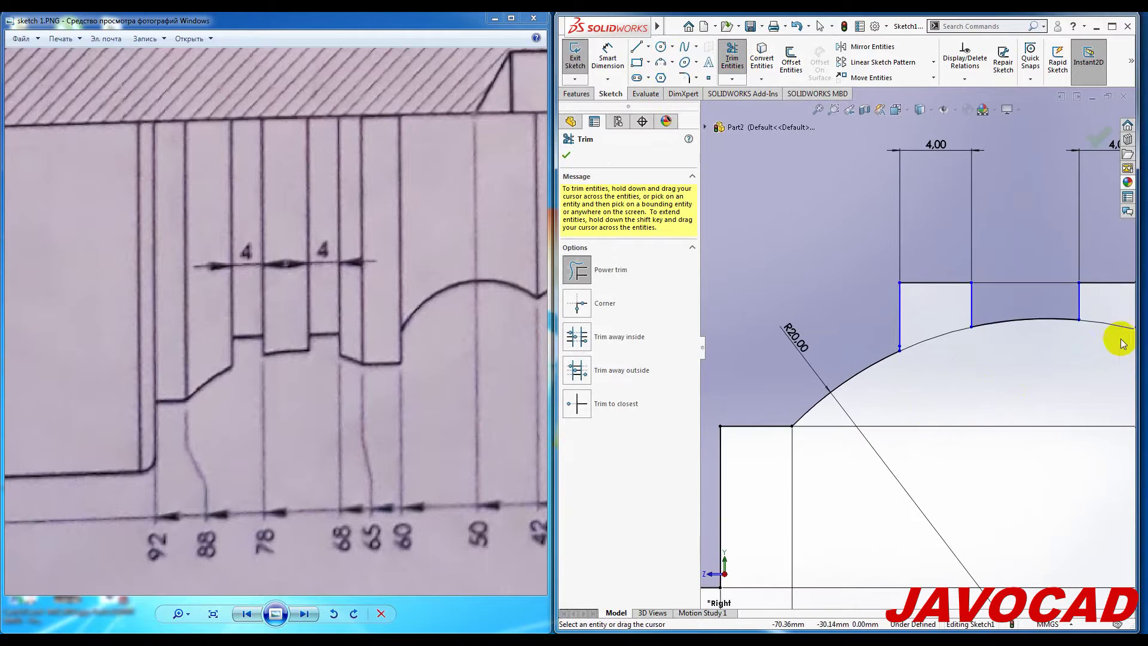
scroll(1076, 371, "up", 3)
left_click(931, 334)
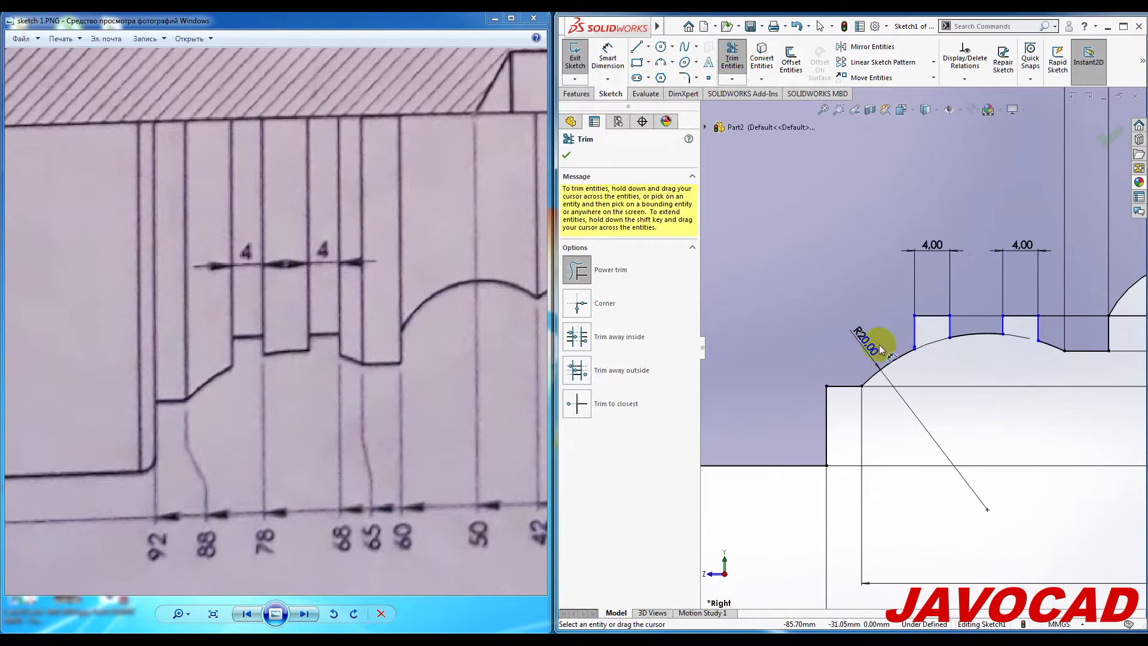
key("Escape")
mouse_move(870, 346)
left_mouse_down()
mouse_move(1091, 390)
mouse_move(1047, 394)
left_mouse_up()
scroll(1060, 432, "up", 3)
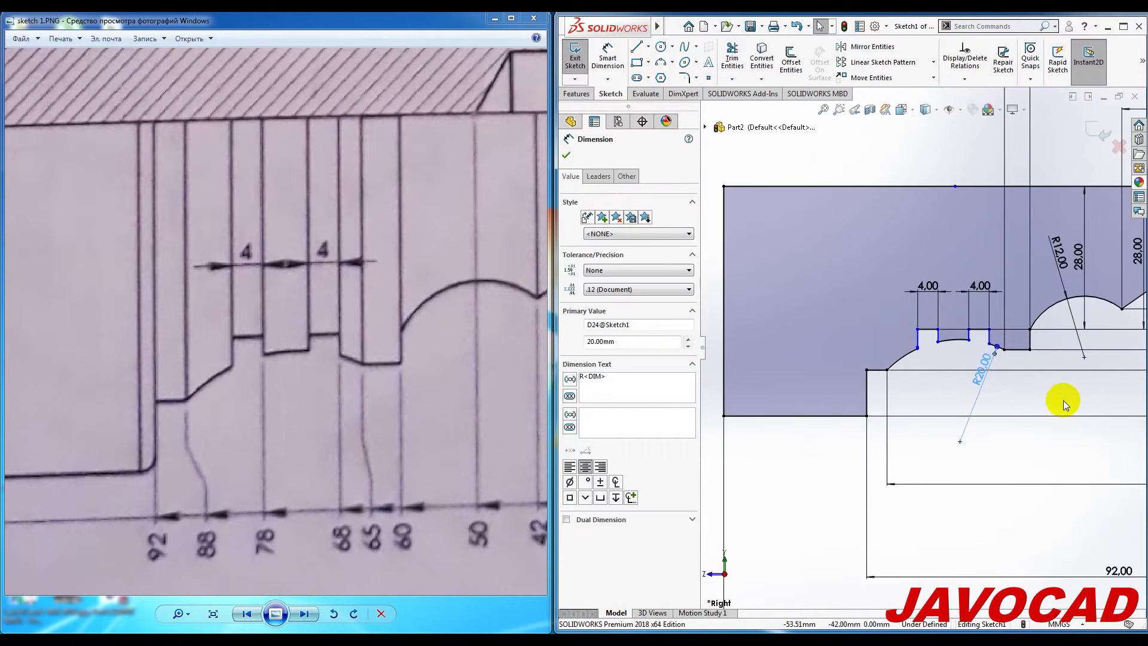
Step: Draw a short horizontal construction line leftward from the profile's top-left corner
scroll(1064, 401, "up", 2)
scroll(1073, 392, "up", 3)
scroll(1100, 340, "down", 2)
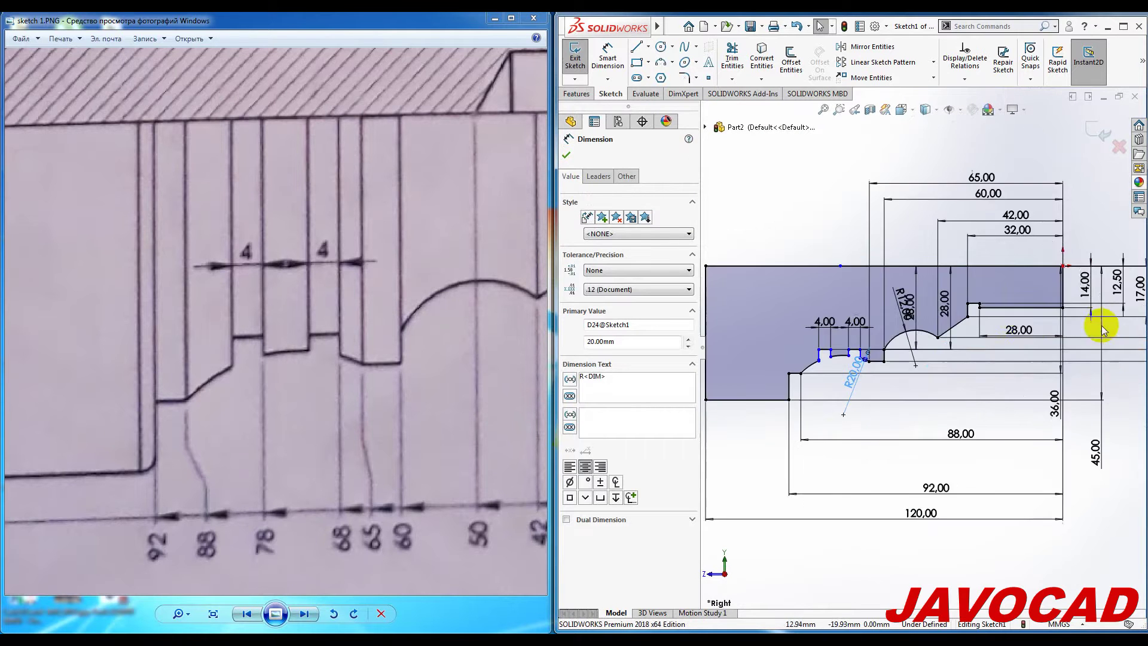
scroll(971, 326, "up", 2)
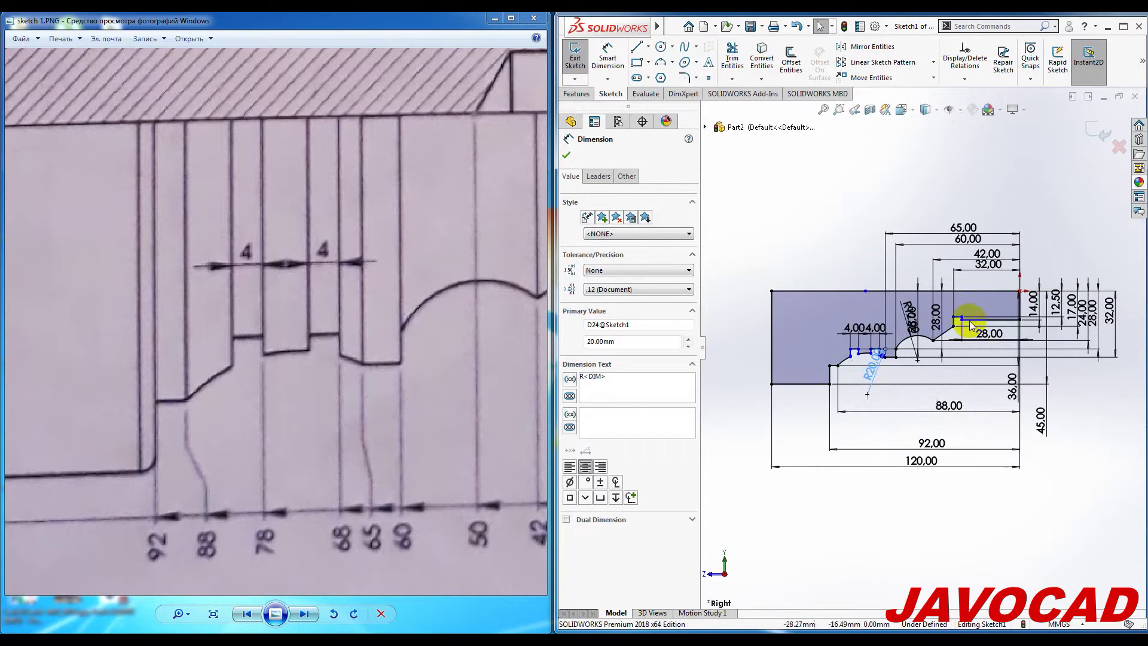
left_click(637, 46)
left_click(622, 293)
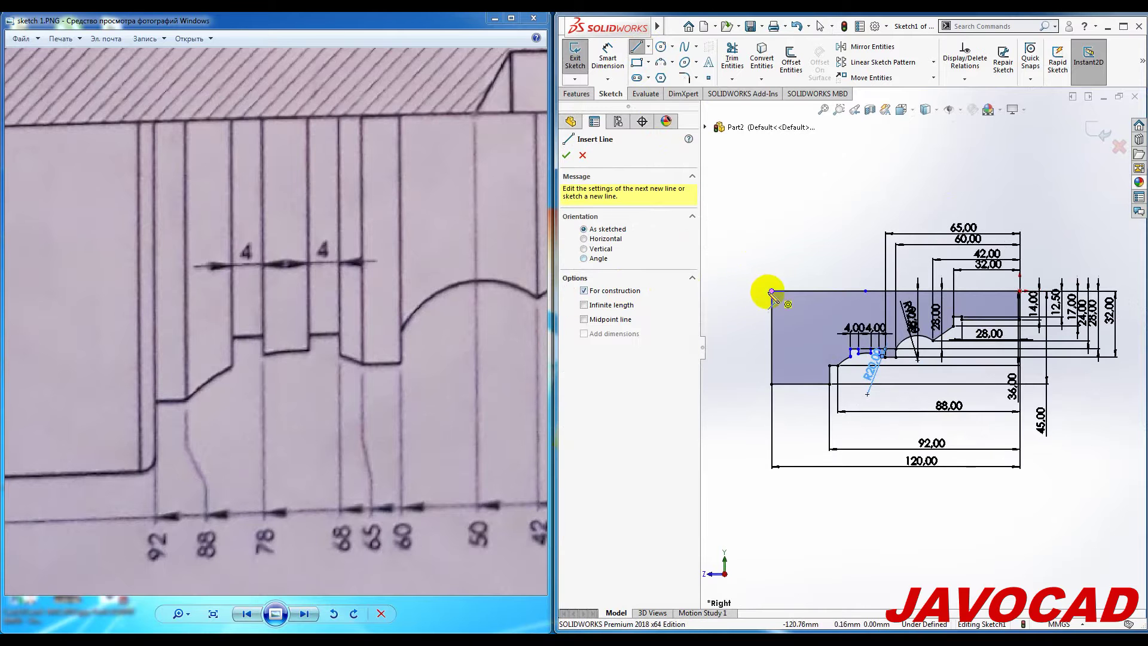
left_click(747, 292)
left_click(716, 291)
key("Escape")
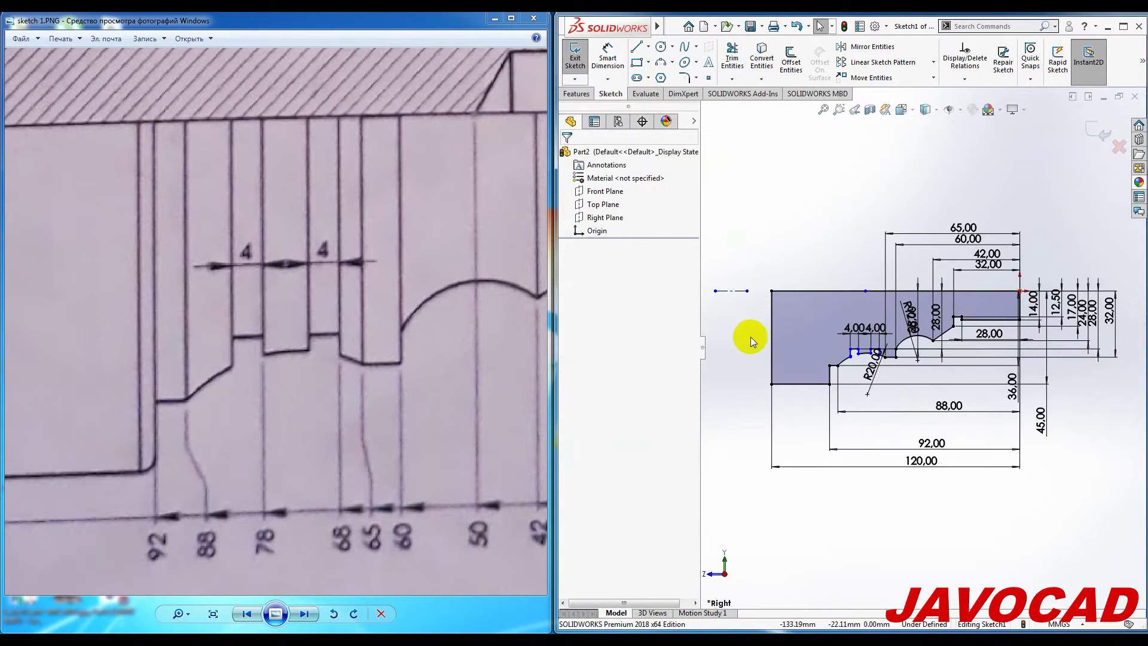
Step: Maximize the SOLIDWORKS window and orbit the sketch into an oblique 3D view
scroll(751, 336, "up", 2)
scroll(417, 350, "down", 5)
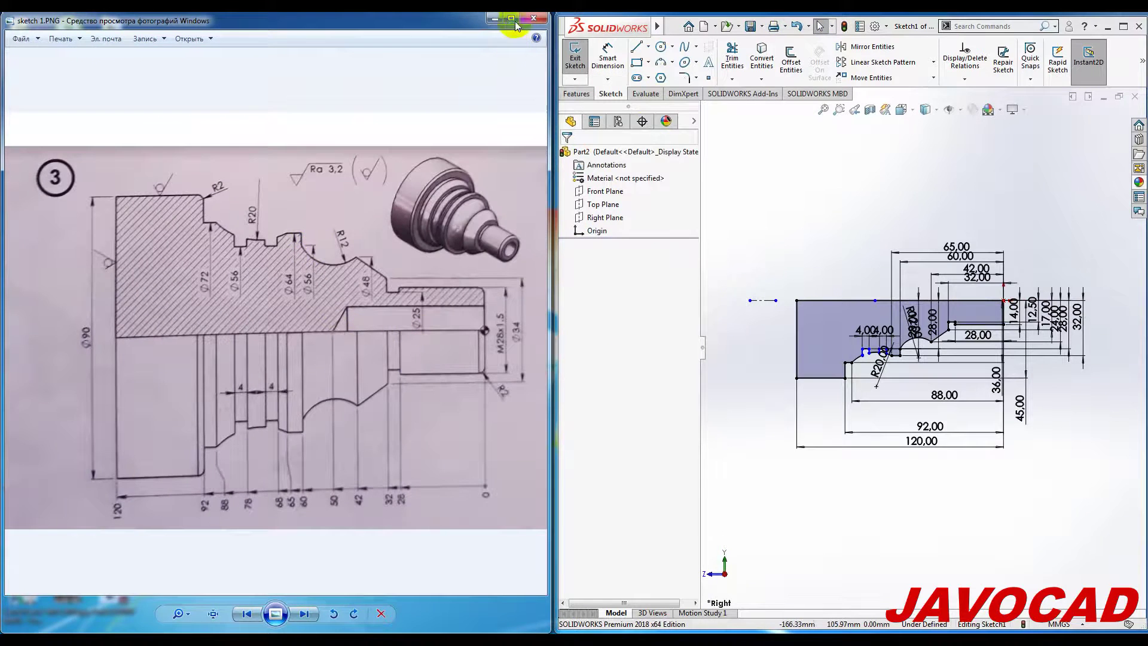
key("super+Up")
mouse_move(410, 305)
middle_mouse_down()
mouse_move(357, 381)
mouse_move(402, 302)
mouse_move(379, 341)
middle_mouse_up()
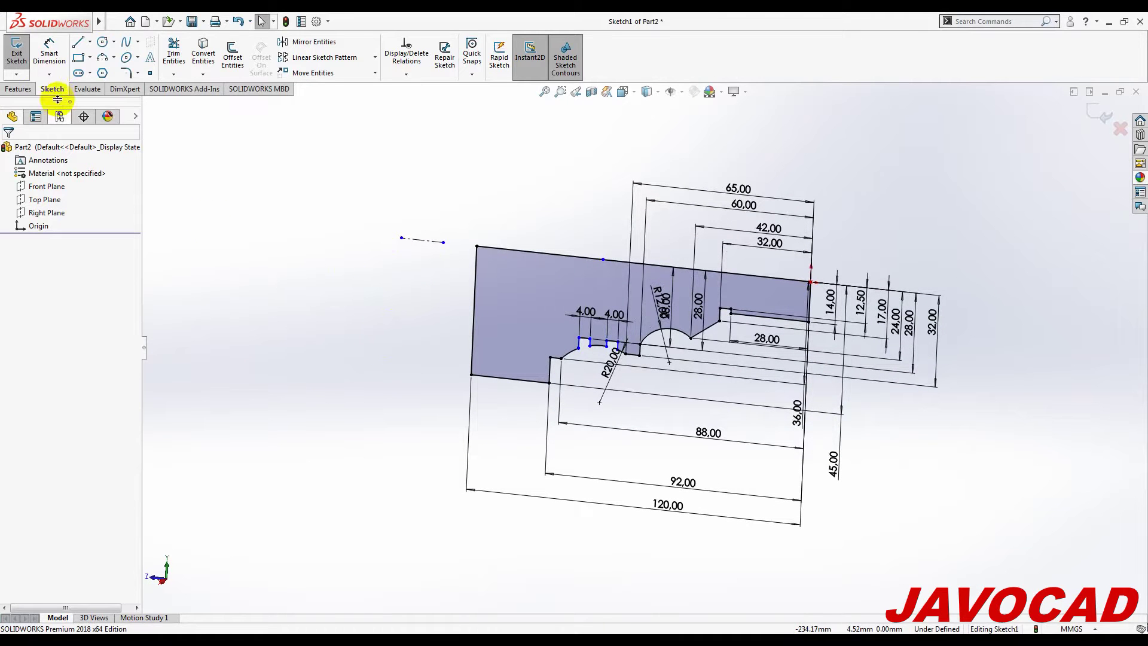
Step: Revolve the profile 360° about the short construction line to create Revolve1
left_click(18, 88)
left_click(59, 55)
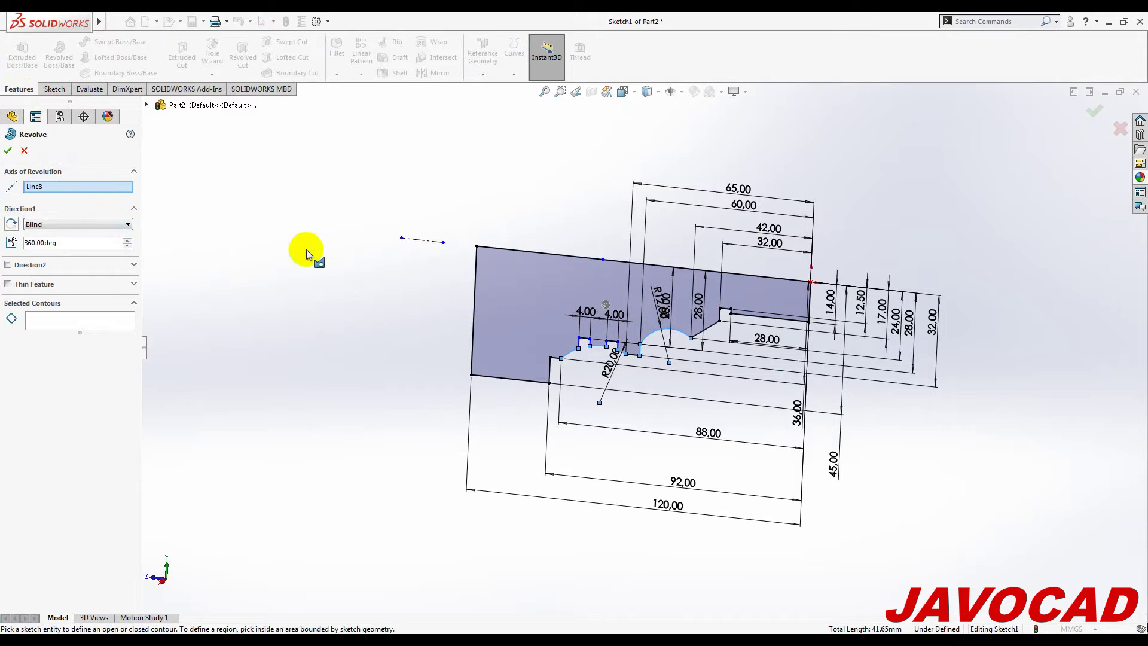
left_click(90, 186)
left_click(421, 241)
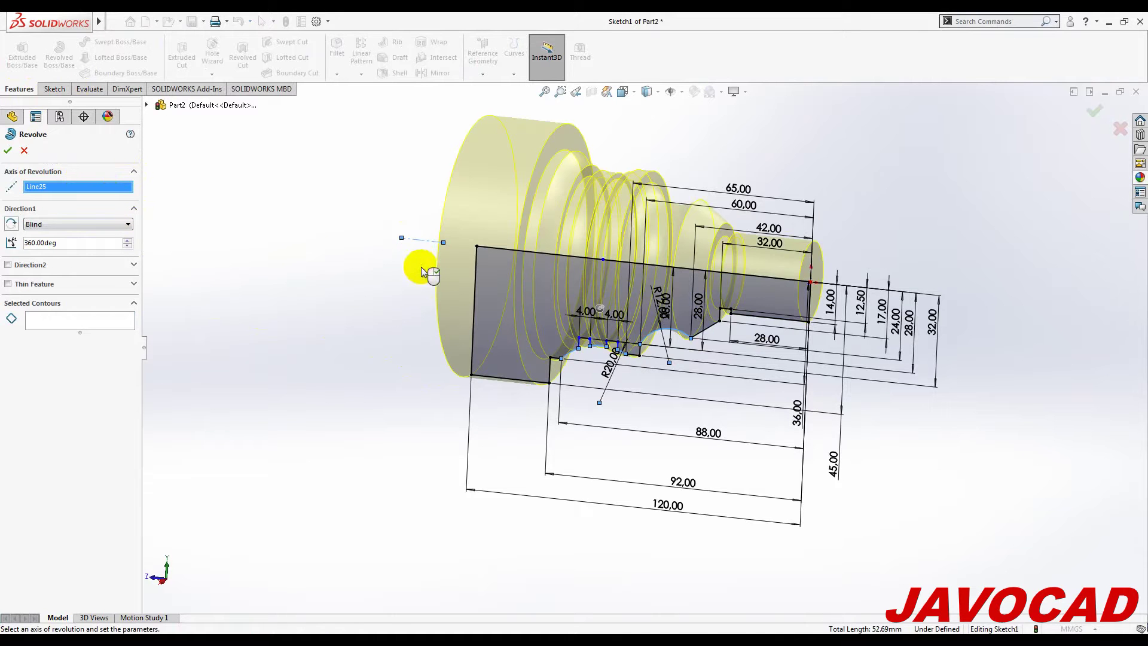
left_click(8, 151)
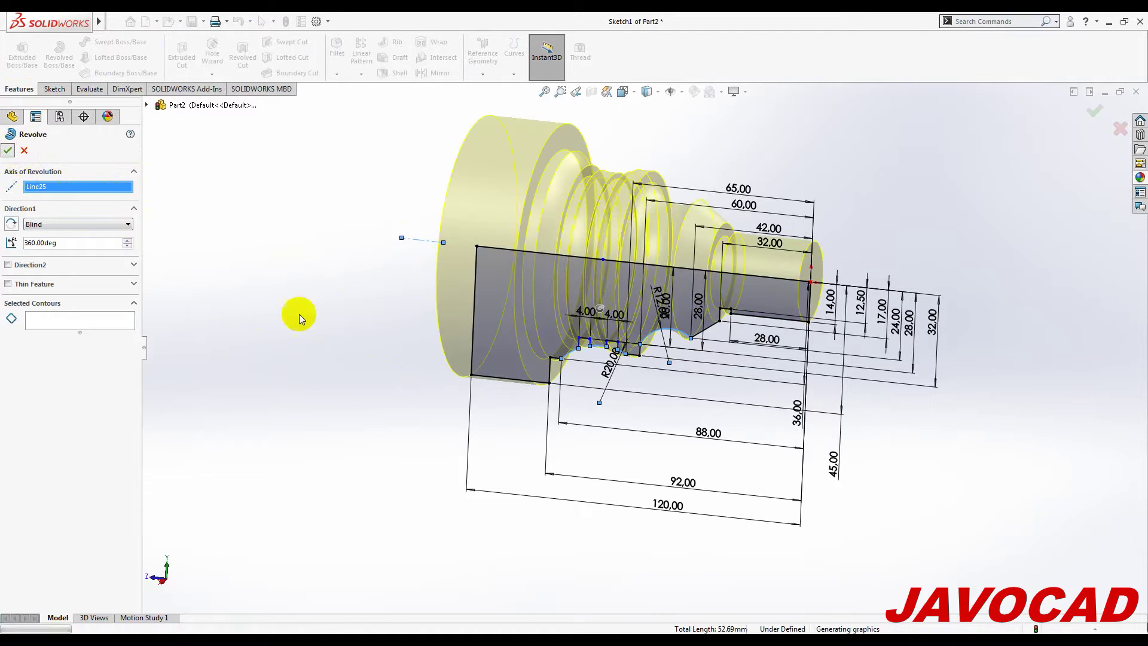
mouse_move(806, 192)
middle_mouse_down()
mouse_move(787, 236)
mouse_move(672, 236)
mouse_move(730, 320)
mouse_move(810, 326)
mouse_move(920, 229)
mouse_move(777, 240)
mouse_move(721, 310)
mouse_move(720, 296)
middle_mouse_up()
Step: Sketch a Ø14 circle centred on the origin on the shaft's small end face
left_click(720, 295)
left_click(764, 251)
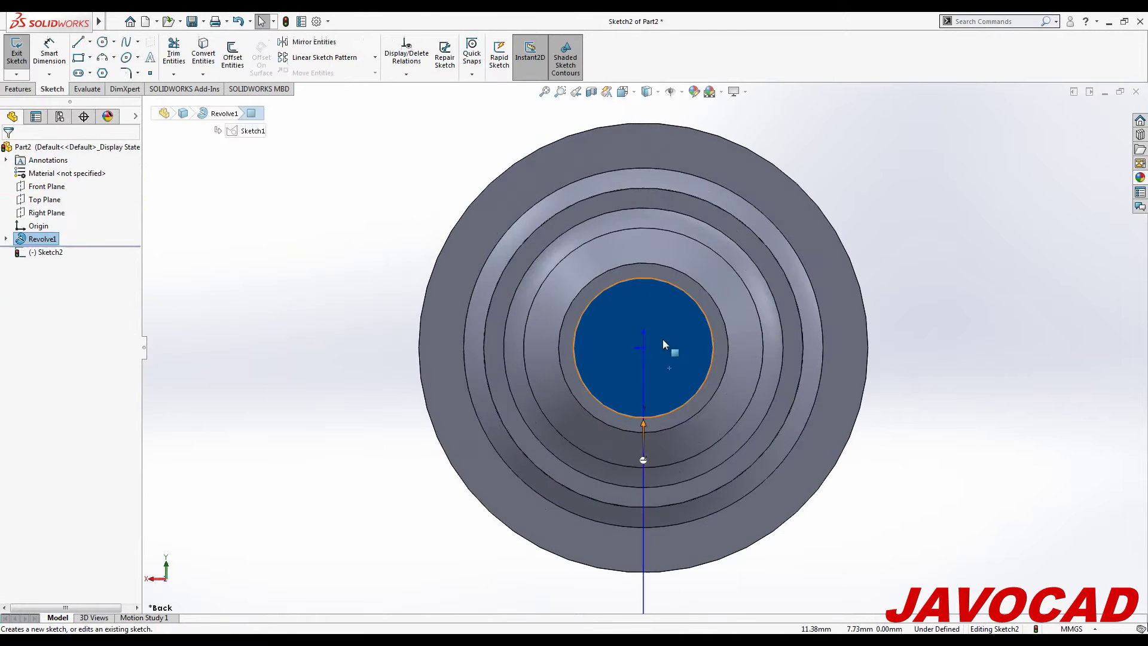
left_click(103, 42)
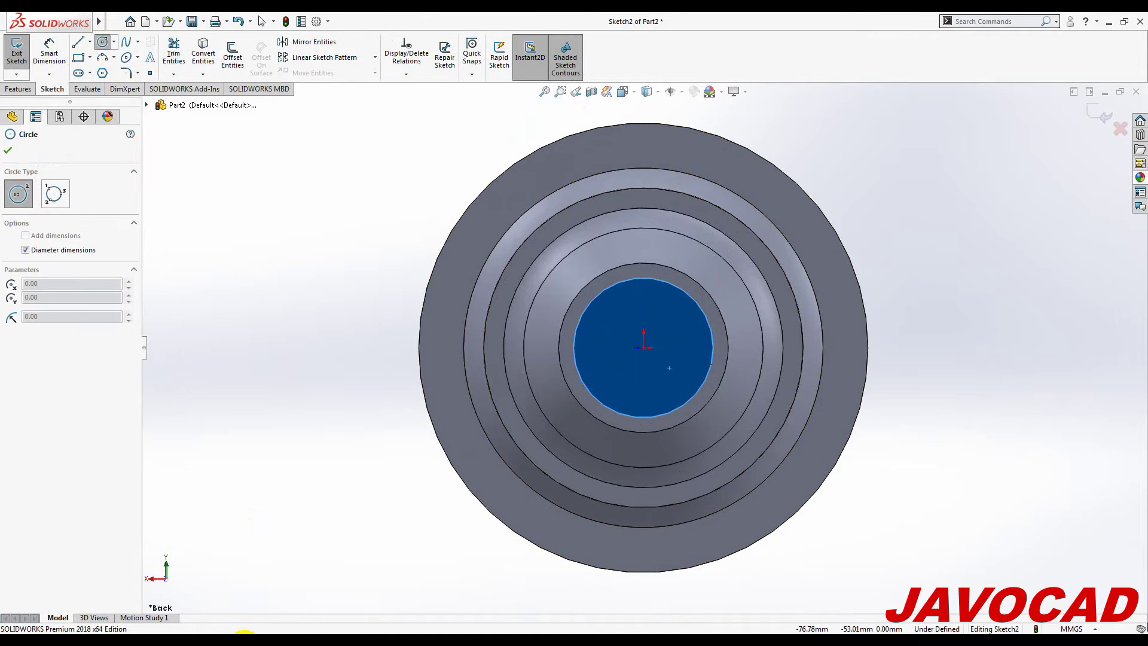
left_click(253, 631)
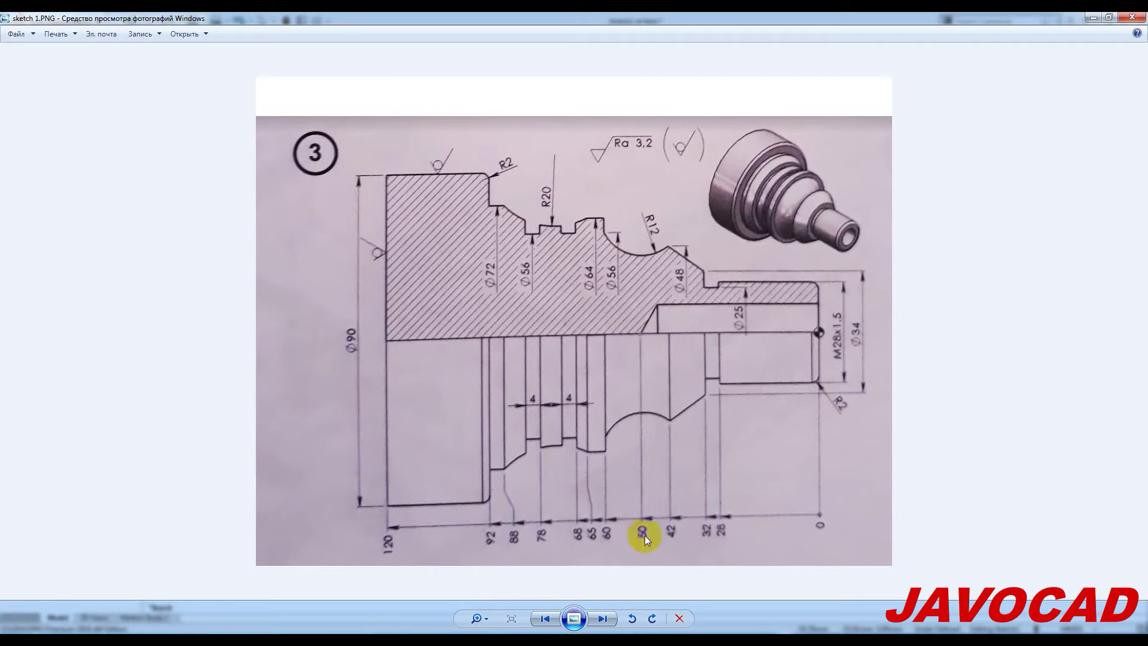
left_click(227, 631)
left_click(644, 348)
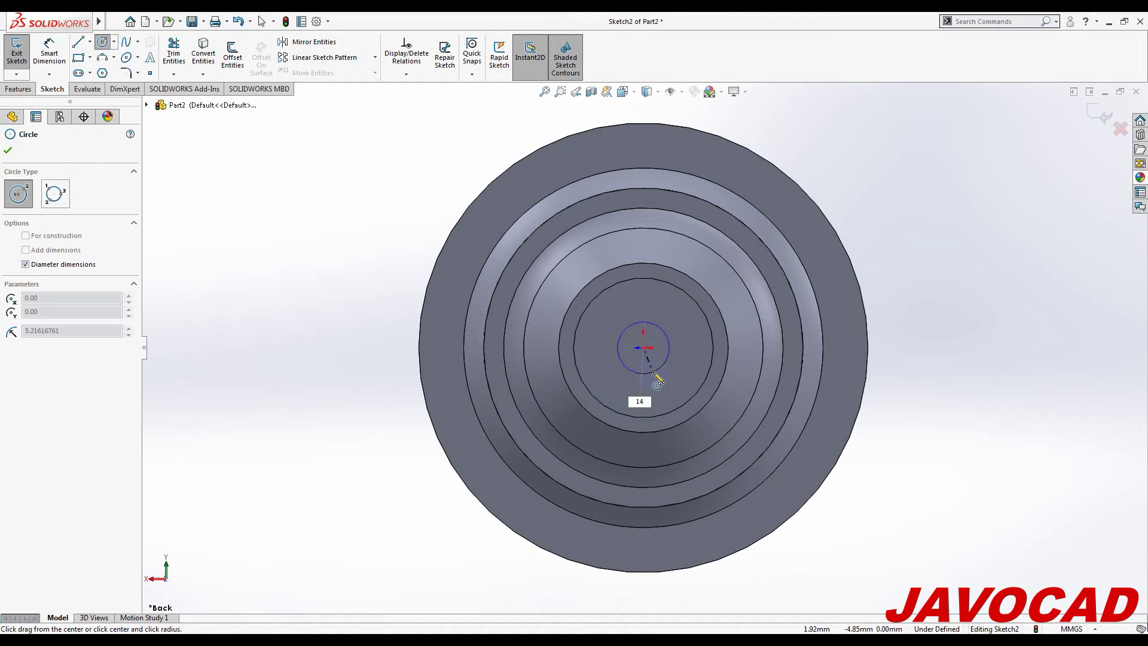
key("Return")
scroll(112, 60, "up", 1)
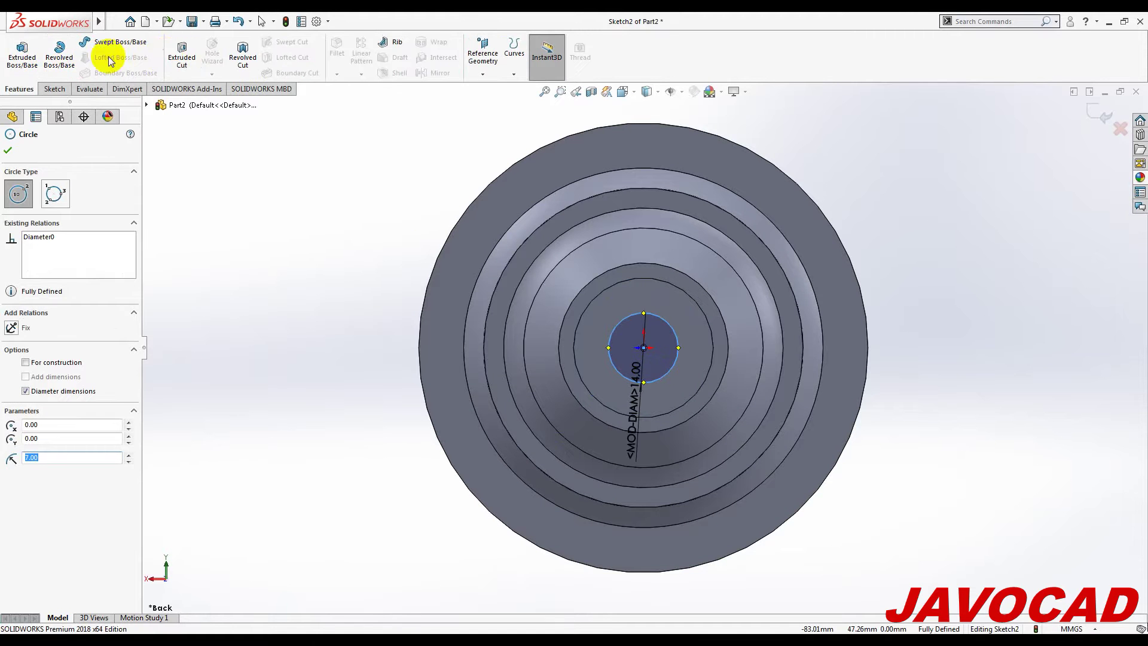
Step: Extrude-cut the circle as a 50 mm deep blind bore
left_click(165, 54)
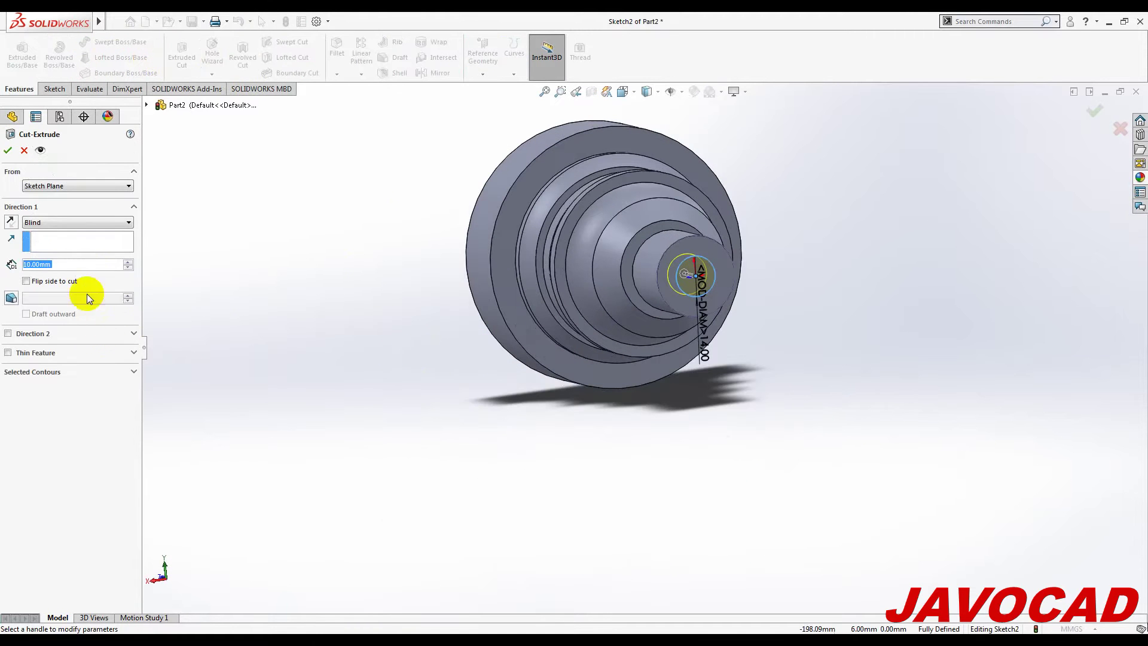
type("50")
key("Return")
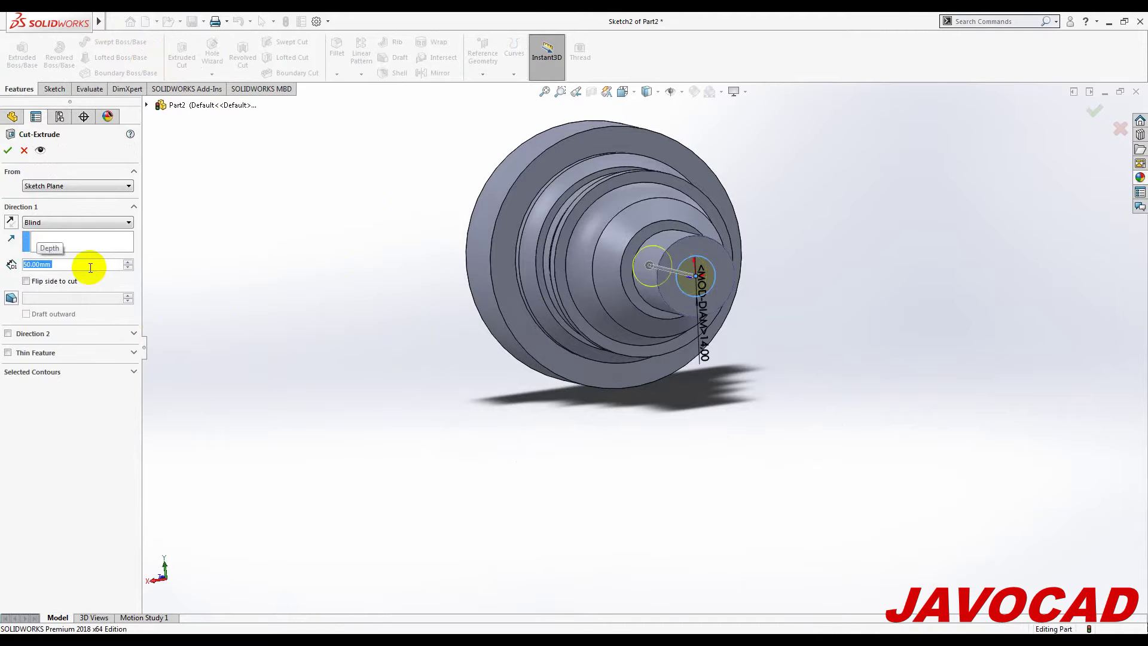
key("Return")
mouse_move(709, 304)
middle_mouse_down()
mouse_move(771, 250)
mouse_move(953, 259)
mouse_move(809, 282)
mouse_move(859, 236)
mouse_move(804, 364)
middle_mouse_up()
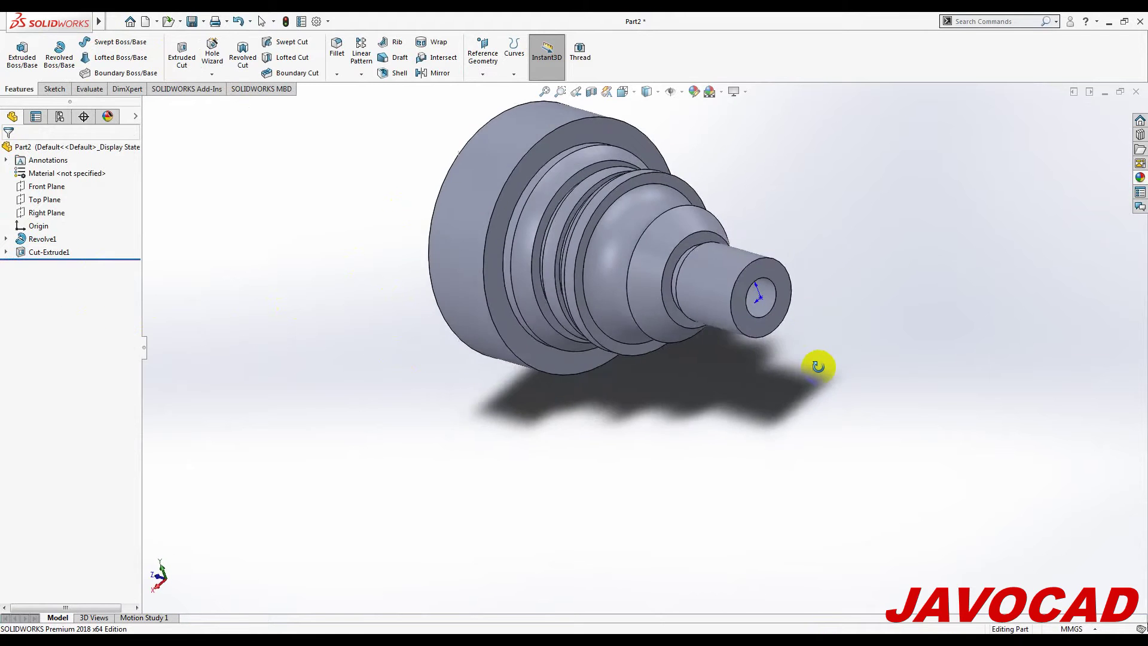
Step: Recolour the part's appearance to yellow-green
middle_click_drag(764, 187, 729, 132)
left_click(694, 91)
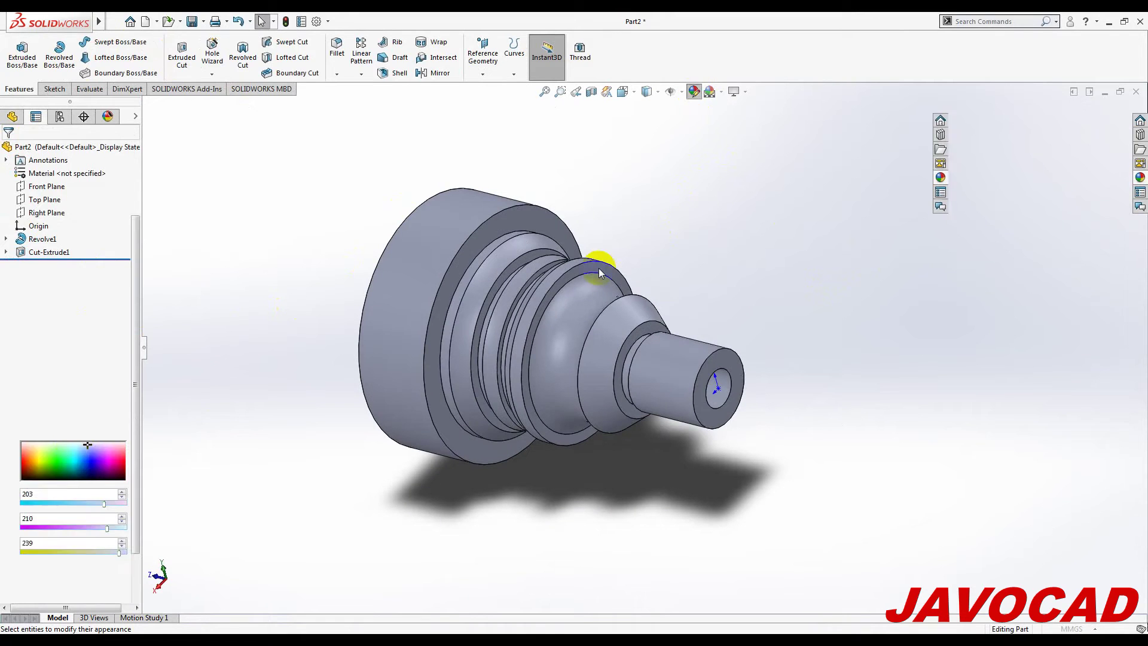
left_click(71, 439)
left_click_drag(57, 444, 42, 442)
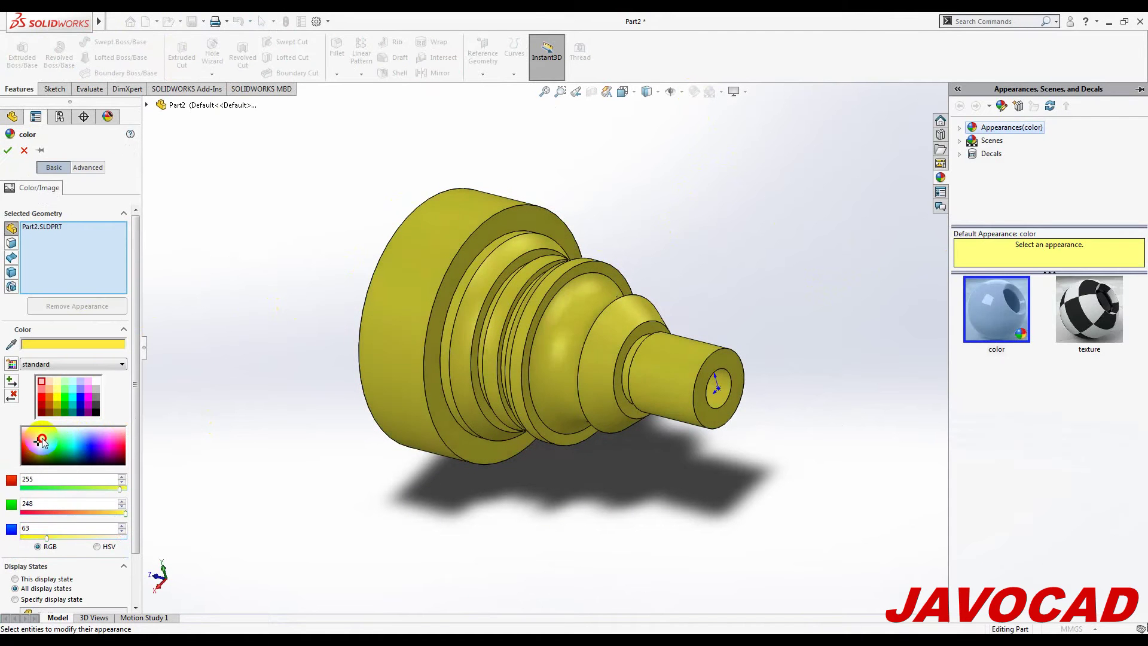
left_click(8, 150)
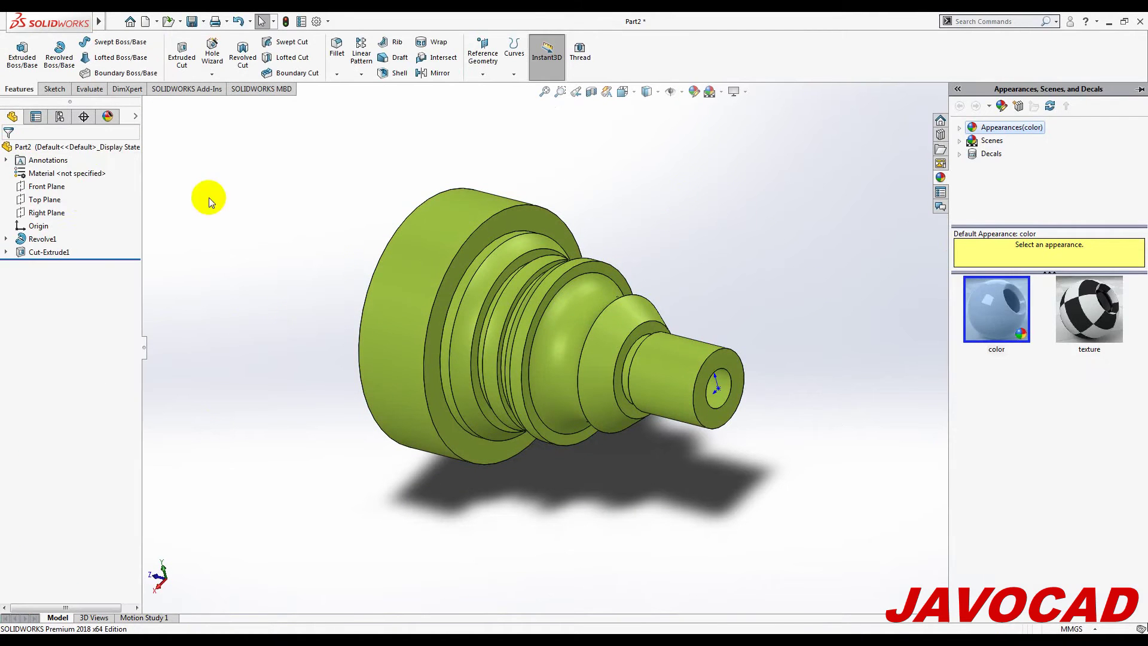
Step: Assign Alloy Steel as the part's material
right_click(89, 183)
left_click(120, 185)
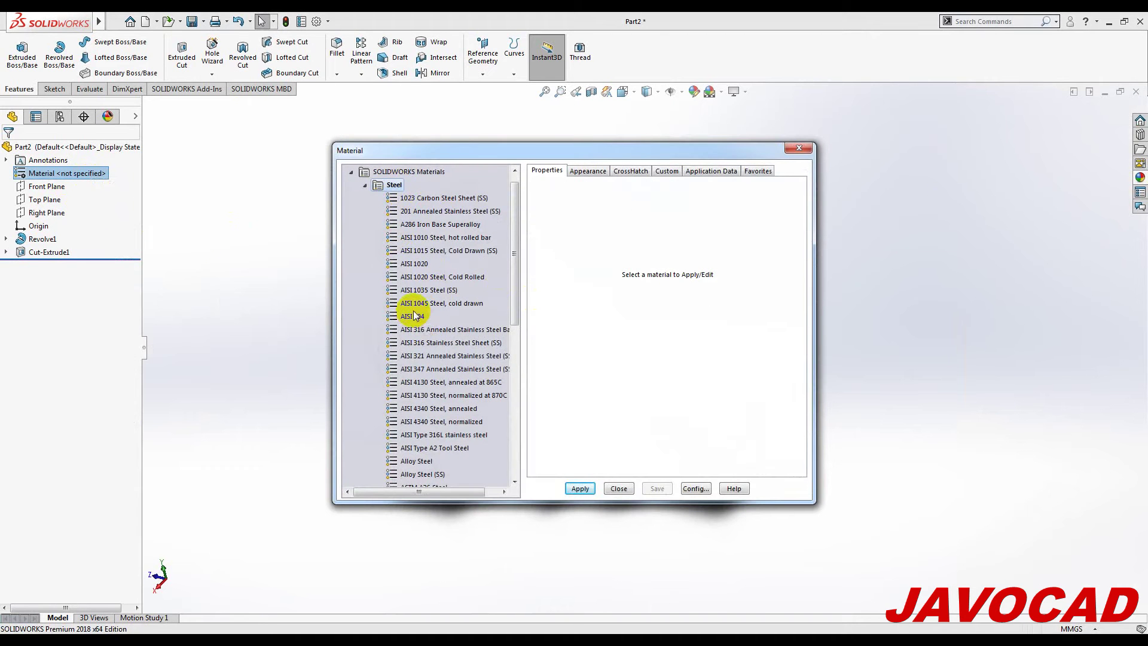
left_click(414, 461)
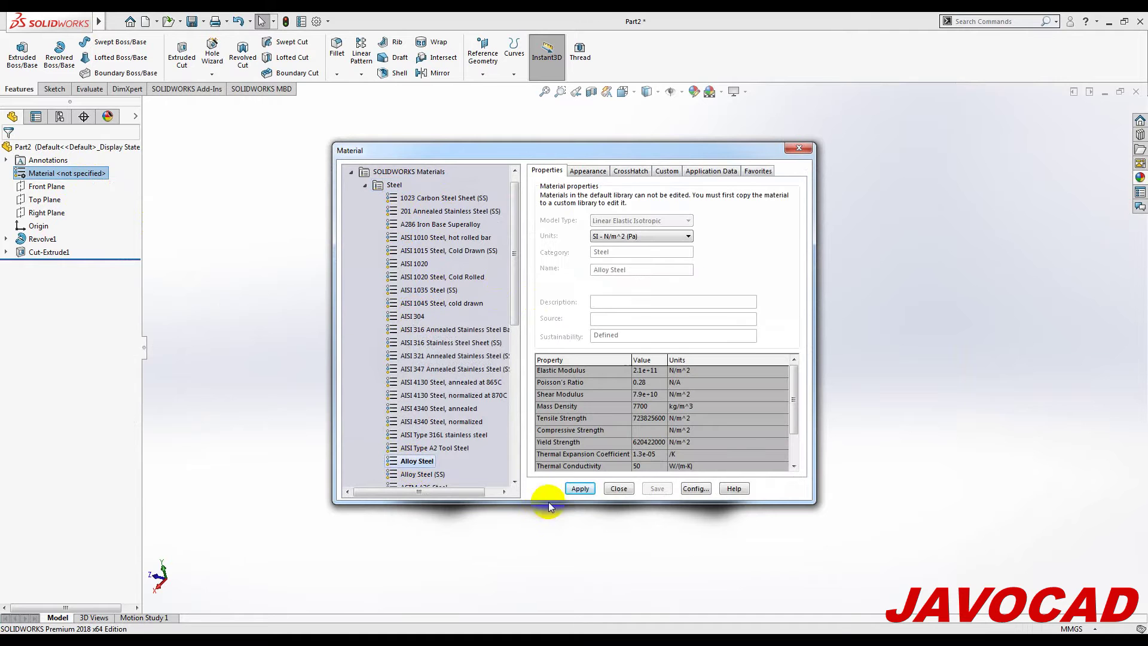
left_click(607, 490)
Step: Orbit the shaft to view the bored end and bring the reference drawing back
mouse_move(662, 390)
middle_mouse_down()
mouse_move(849, 343)
mouse_move(568, 281)
mouse_move(466, 392)
middle_mouse_up()
scroll(538, 372, "down", 4)
mouse_move(561, 374)
middle_mouse_down()
mouse_move(595, 351)
mouse_move(748, 328)
mouse_move(805, 341)
middle_mouse_up()
left_click(194, 632)
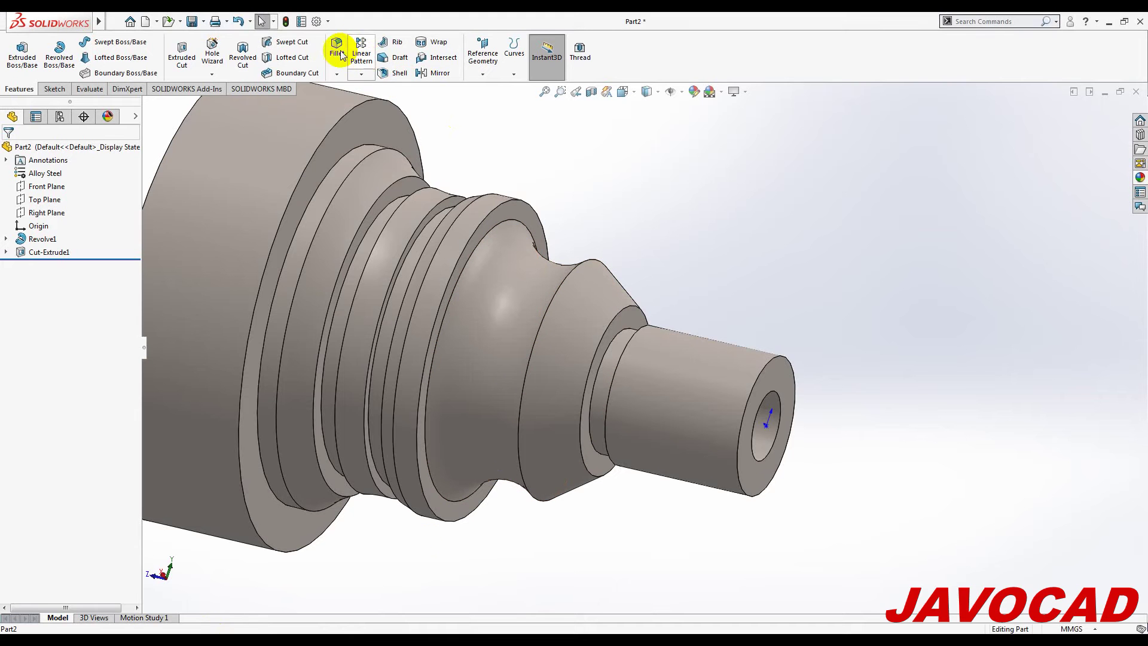
Step: Fillet the small end's outer edge and the large collar's front edge at 2 mm
left_click(337, 53)
type("2.00mm")
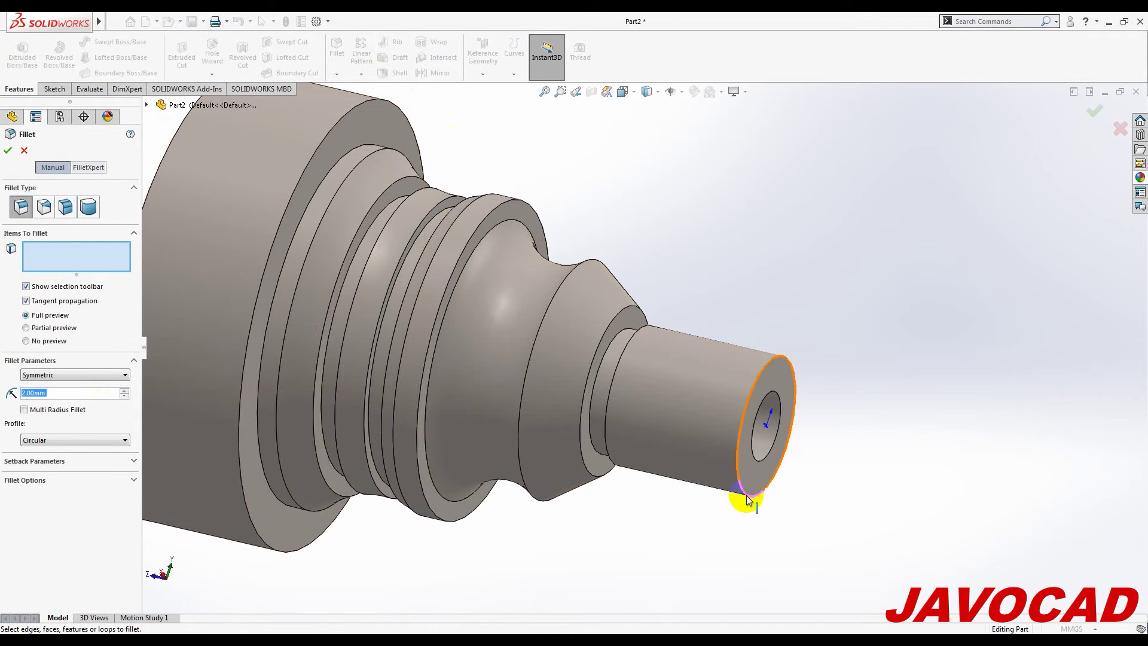
left_click(747, 499)
left_click(285, 556)
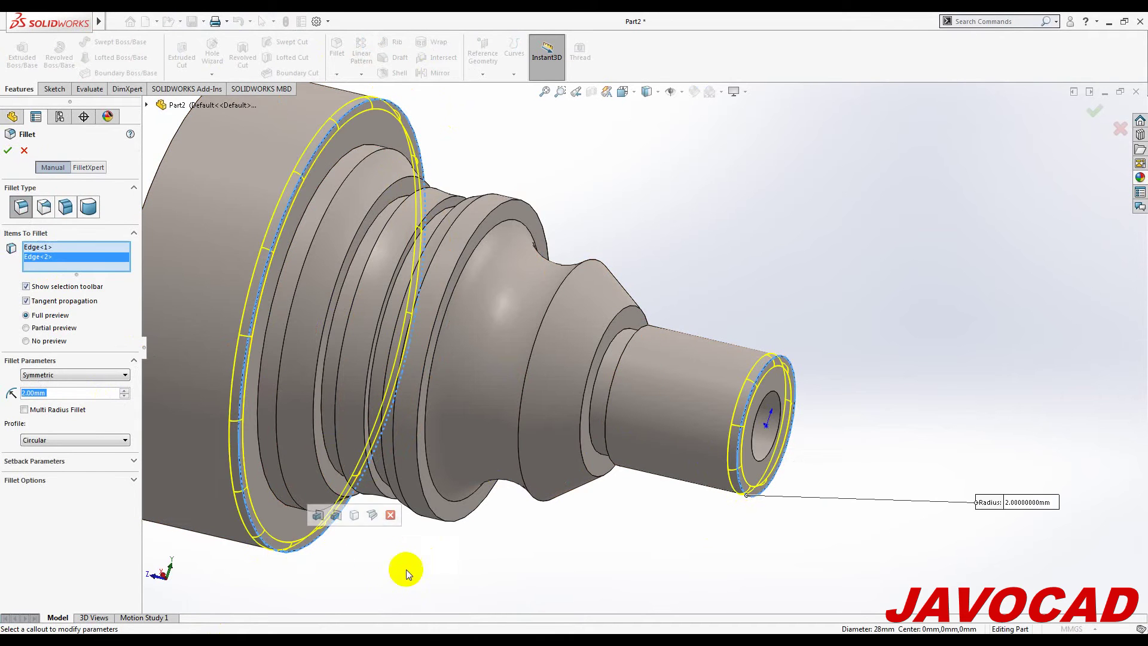
left_click(8, 150)
mouse_move(681, 364)
middle_mouse_down()
mouse_move(1010, 389)
mouse_move(910, 487)
mouse_move(951, 443)
mouse_move(910, 381)
mouse_move(930, 356)
mouse_move(892, 290)
middle_mouse_up()
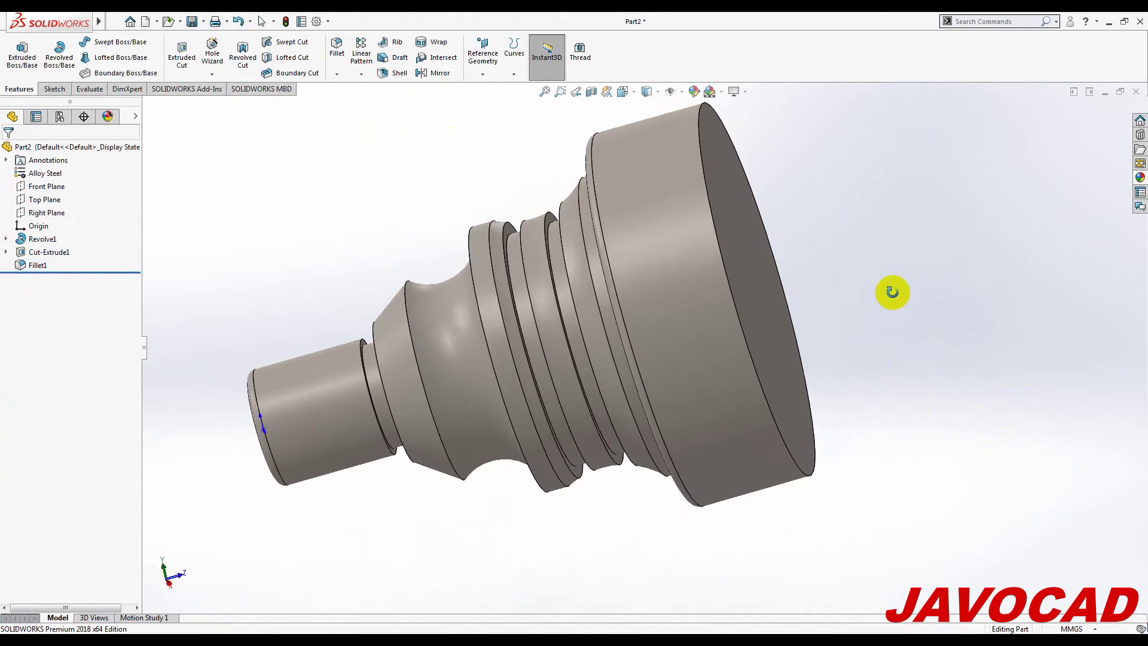
mouse_move(423, 454)
middle_mouse_down()
mouse_move(595, 410)
mouse_move(562, 418)
mouse_move(431, 371)
mouse_move(418, 335)
mouse_move(343, 323)
mouse_move(354, 368)
mouse_move(435, 315)
mouse_move(538, 338)
mouse_move(461, 340)
mouse_move(572, 326)
mouse_move(615, 389)
middle_mouse_up()
scroll(594, 329, "down", 3)
mouse_move(594, 328)
middle_mouse_down()
mouse_move(564, 263)
mouse_move(478, 293)
mouse_move(476, 324)
middle_mouse_up()
scroll(619, 234, "up", 3)
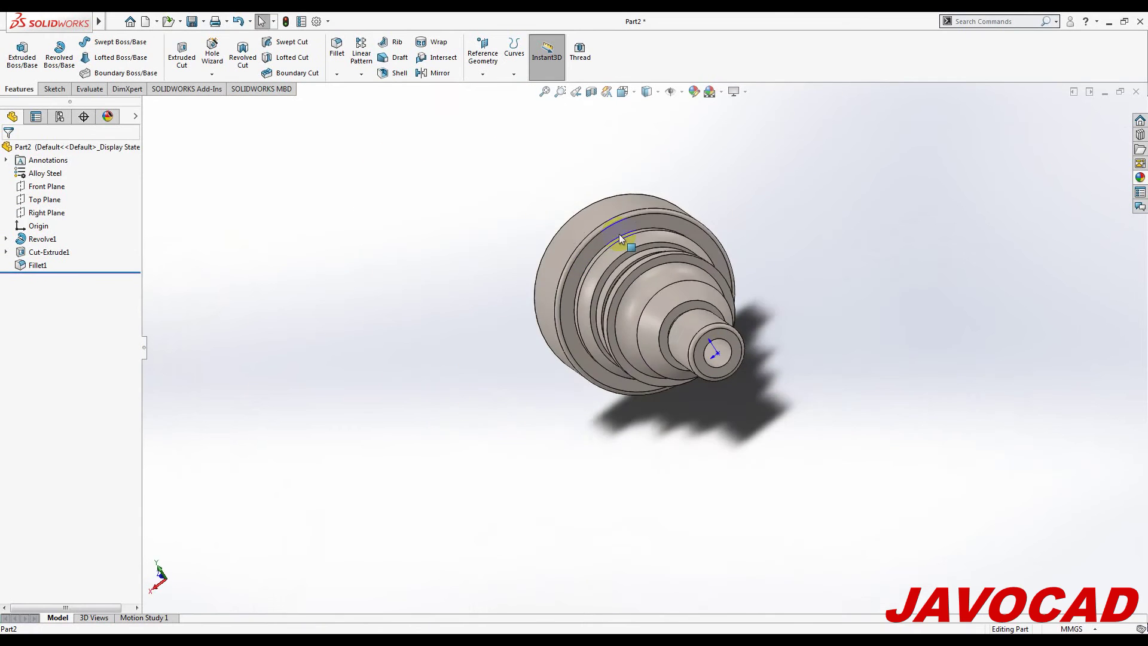
scroll(681, 286, "down", 2)
scroll(729, 375, "down", 2)
scroll(729, 376, "up", 2)
mouse_move(728, 384)
middle_mouse_down()
mouse_move(769, 328)
mouse_move(701, 458)
mouse_move(620, 501)
mouse_move(659, 486)
mouse_move(658, 499)
middle_mouse_up()
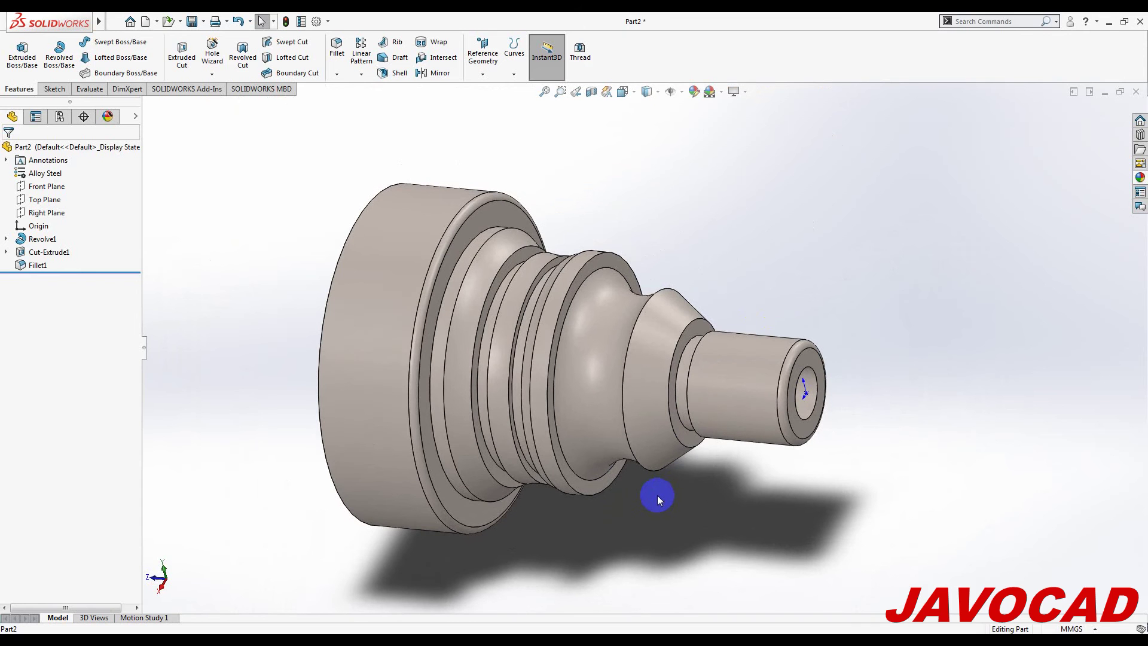